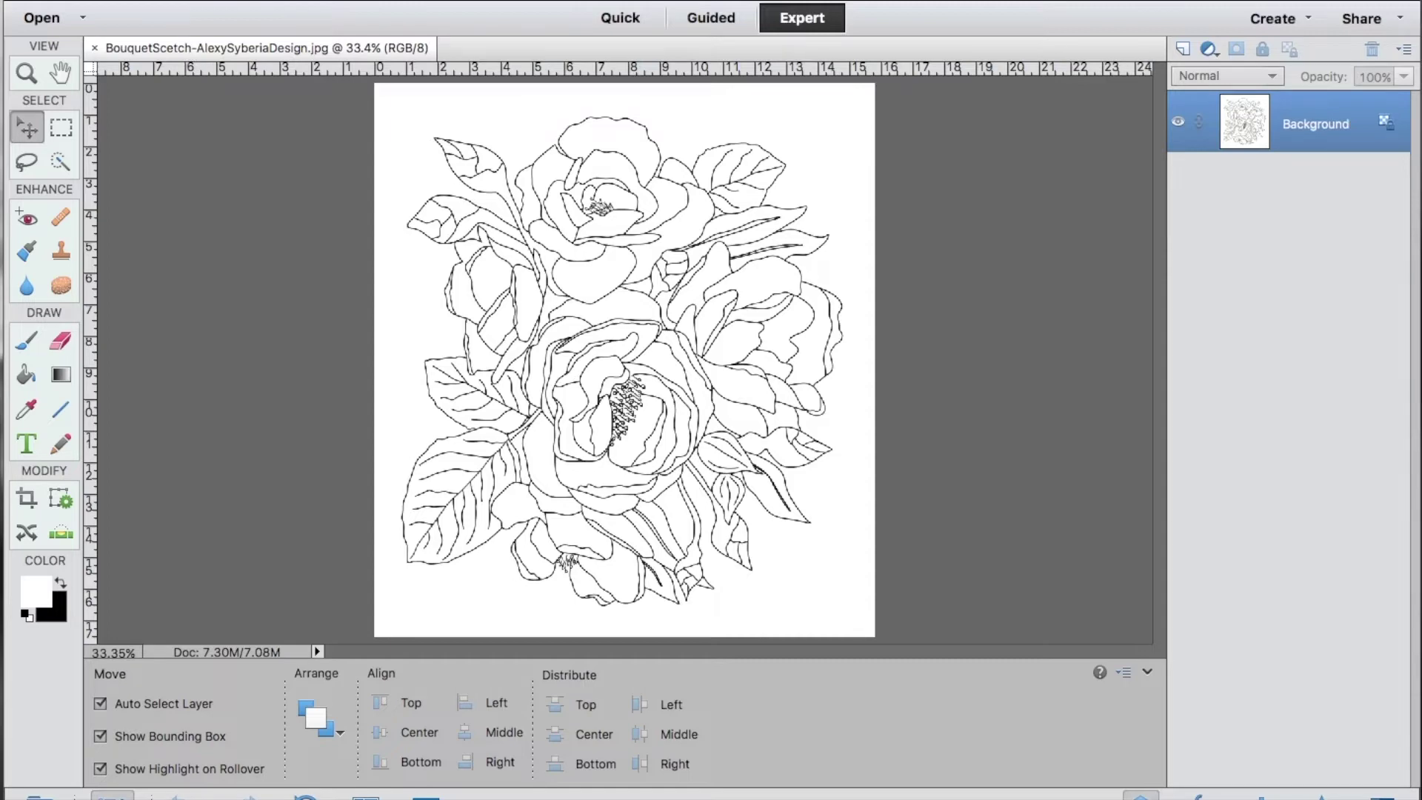
Step: Create a blank 5 by 6.5 inch document at 300 pixels/inch in RGB Color with transparent background contents
left_click(211, 0)
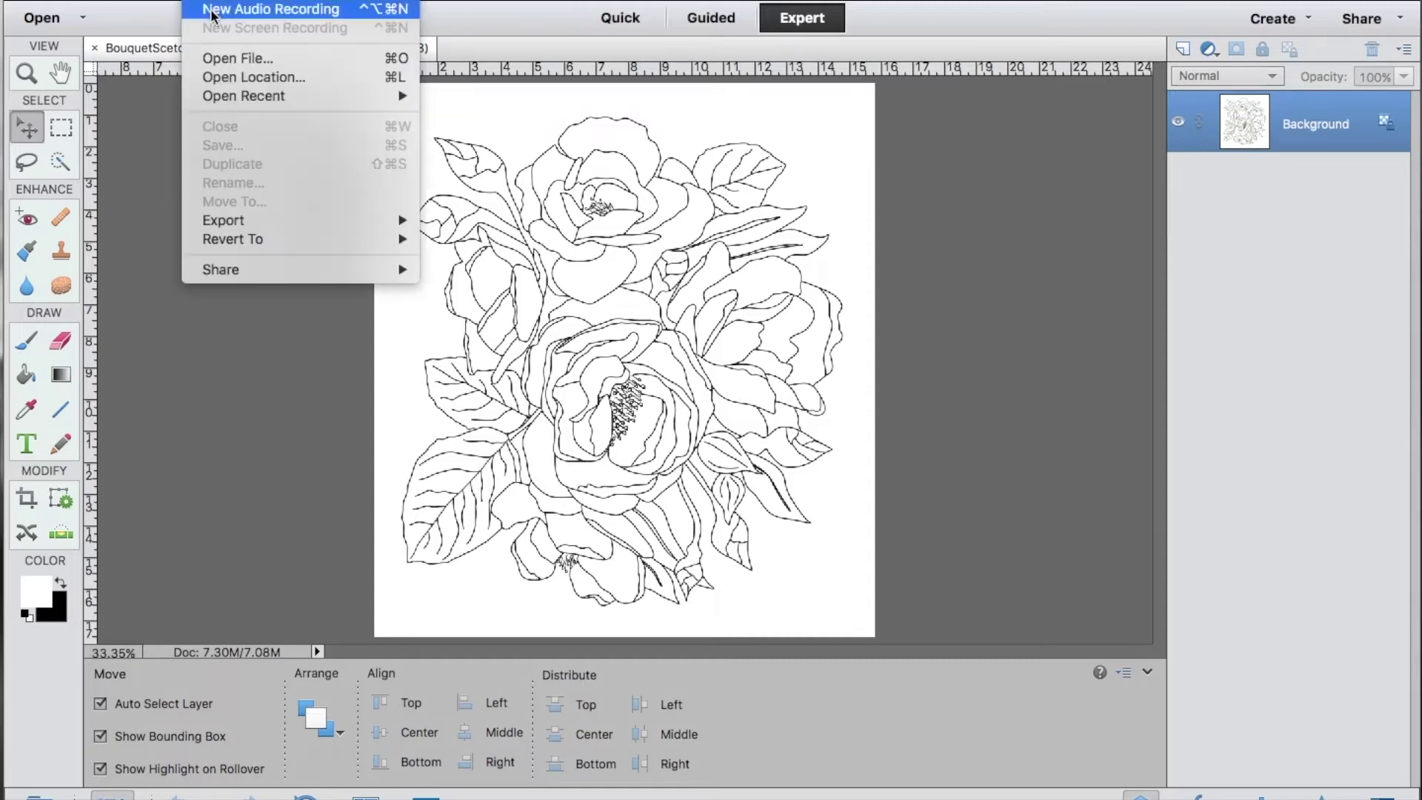
left_click(162, 13)
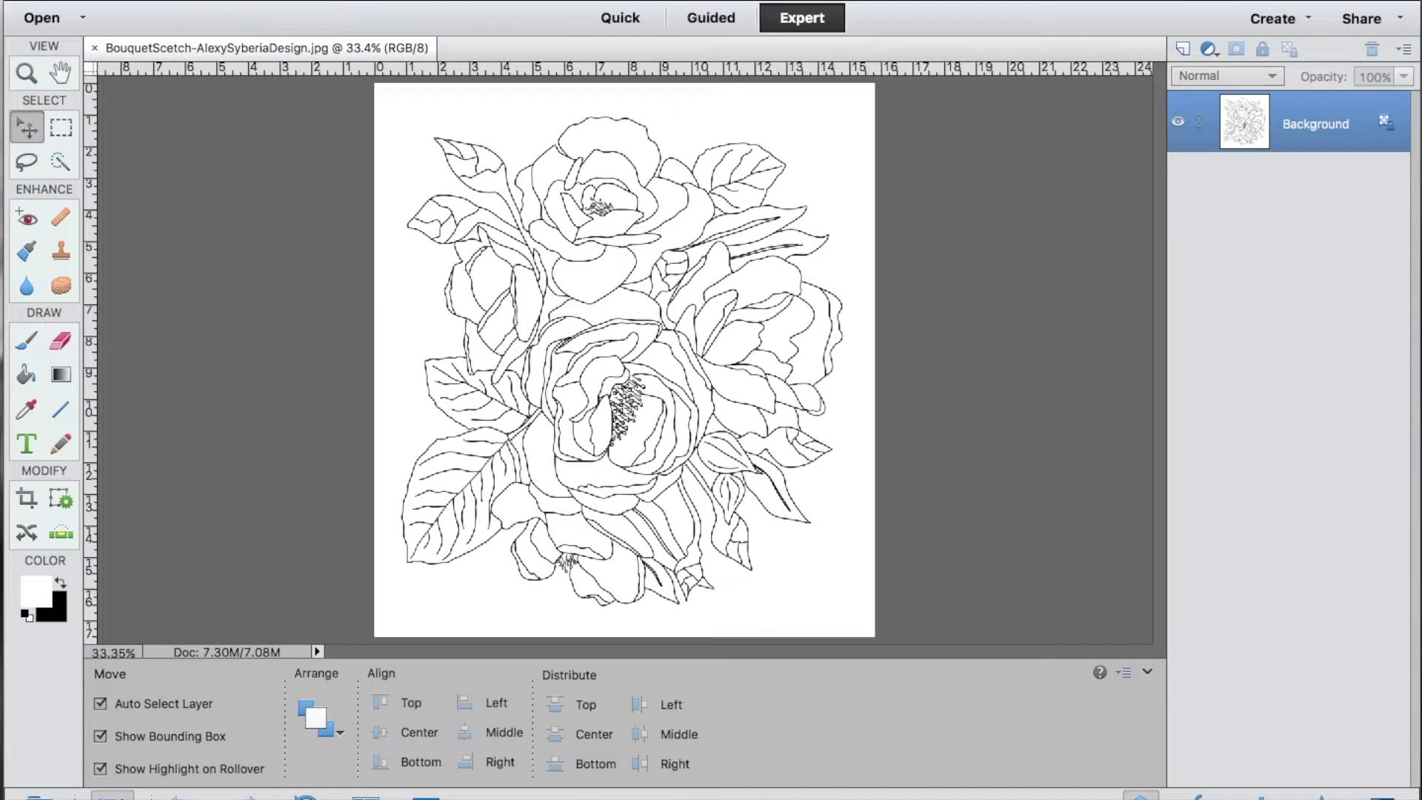
left_click(281, 0)
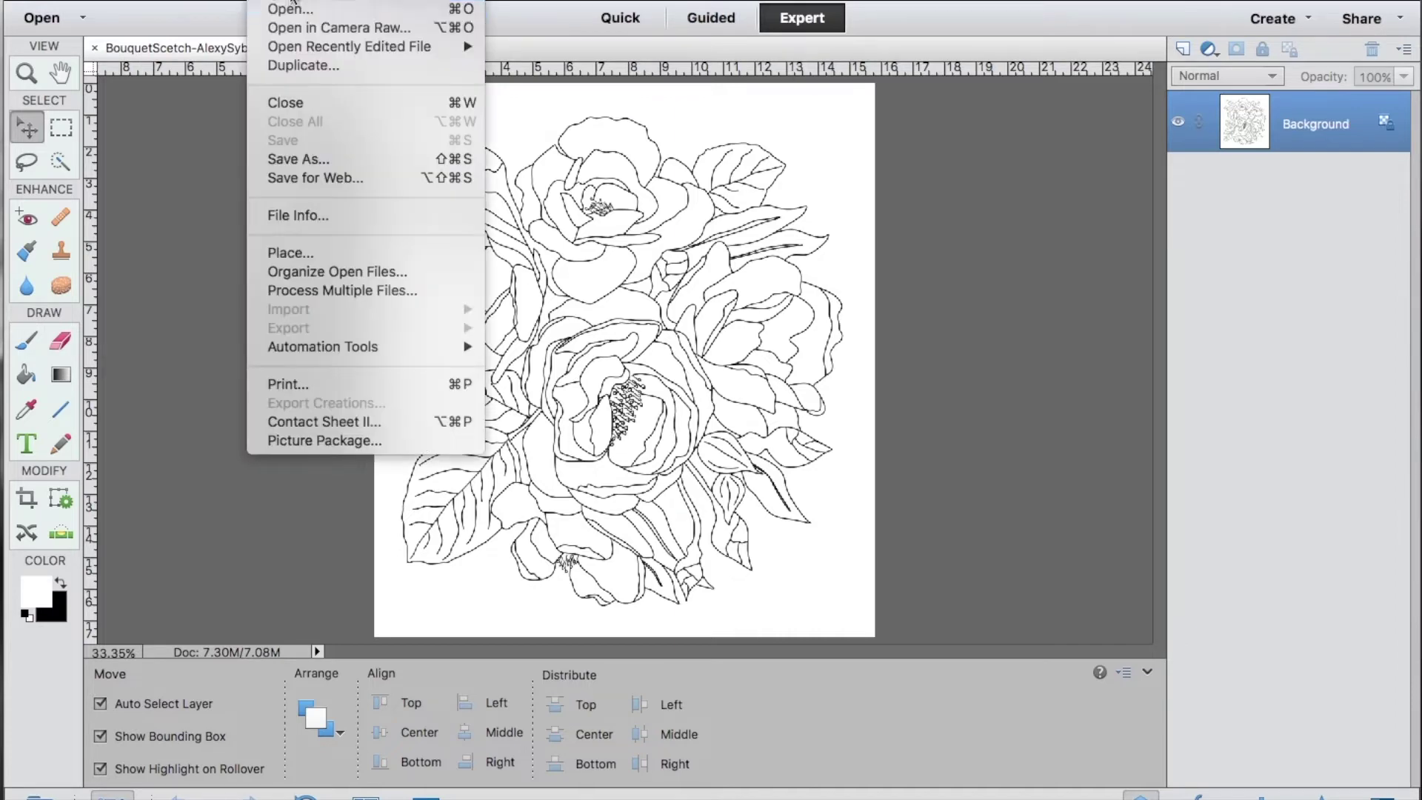
mouse_move(307, 0)
left_click(549, 2)
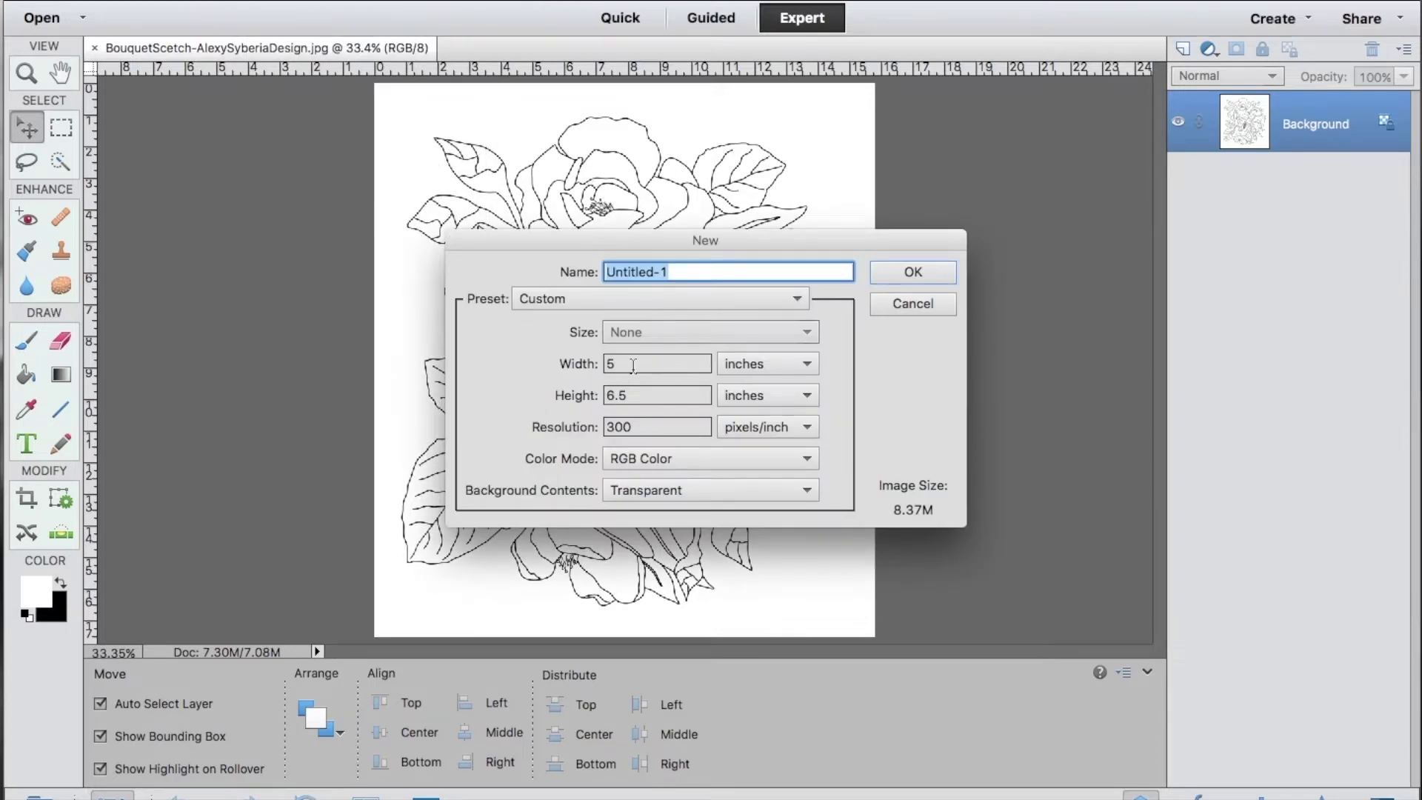
left_click(633, 365)
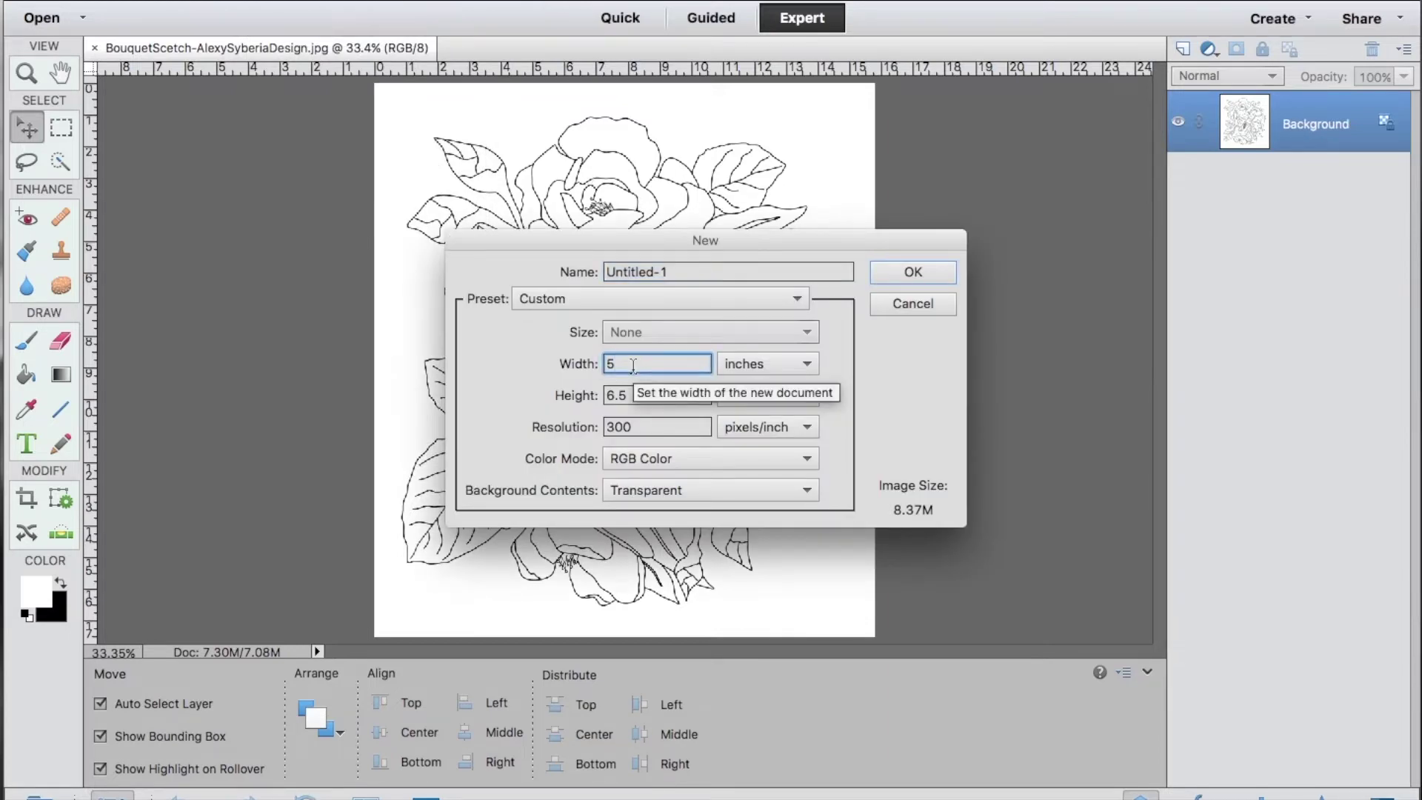
left_click(632, 394)
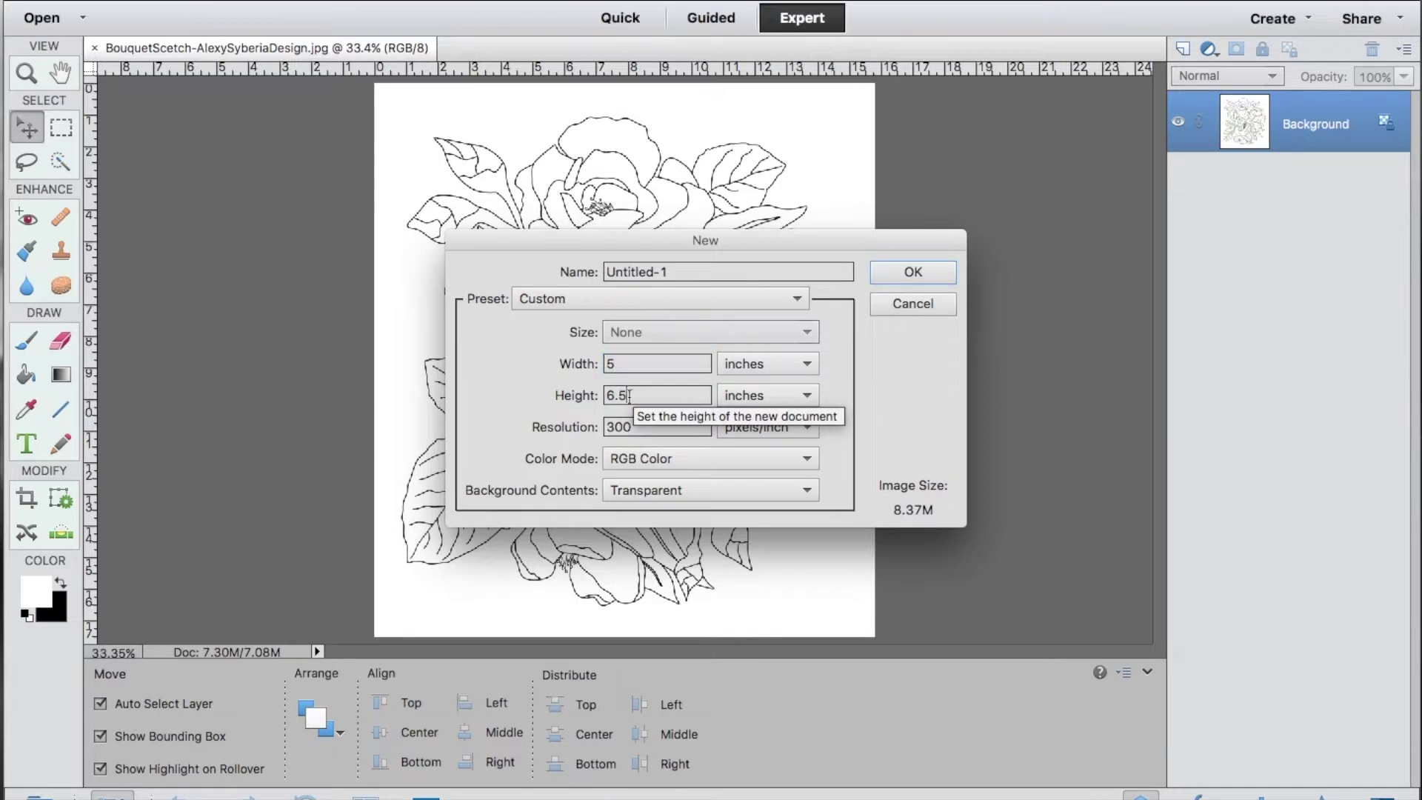
left_click(632, 426)
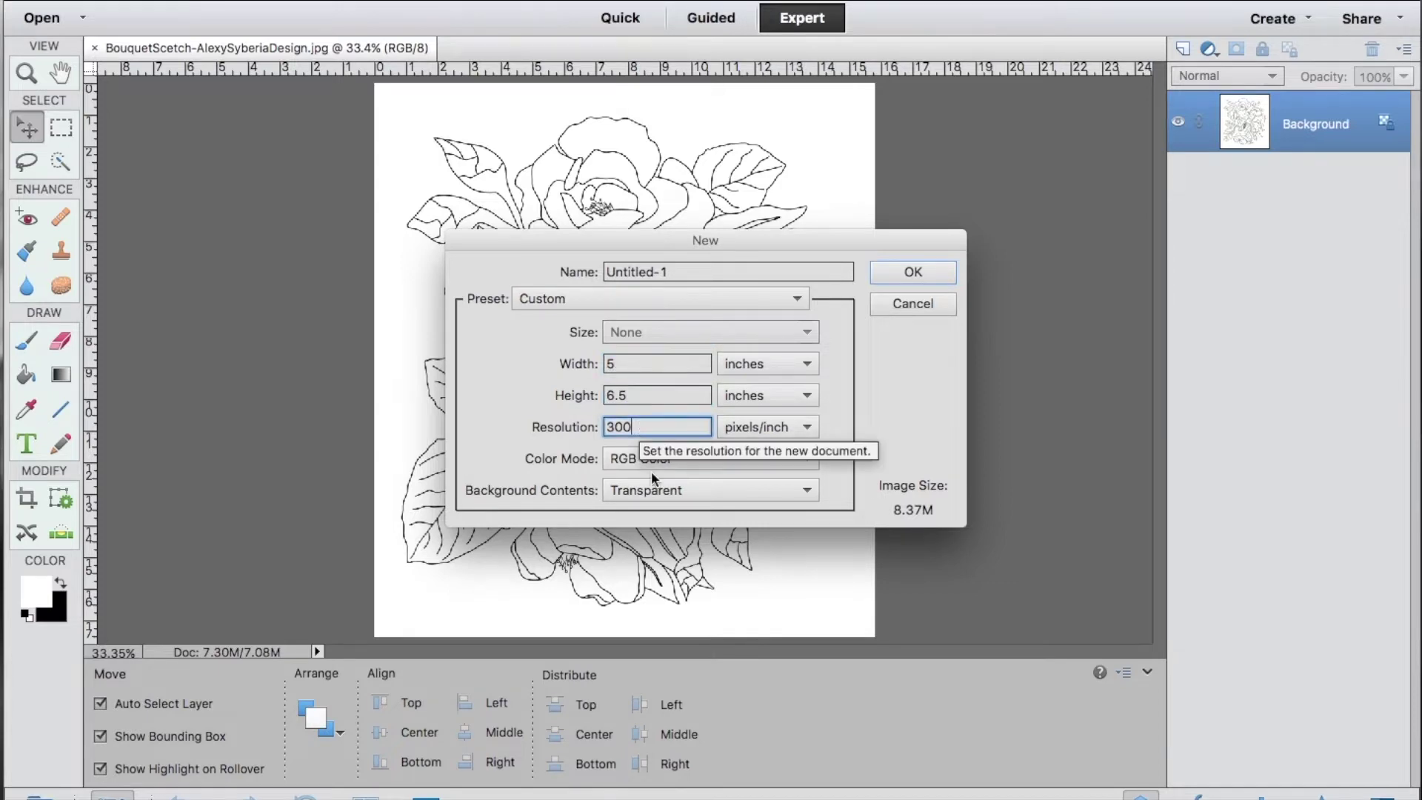
left_click(916, 273)
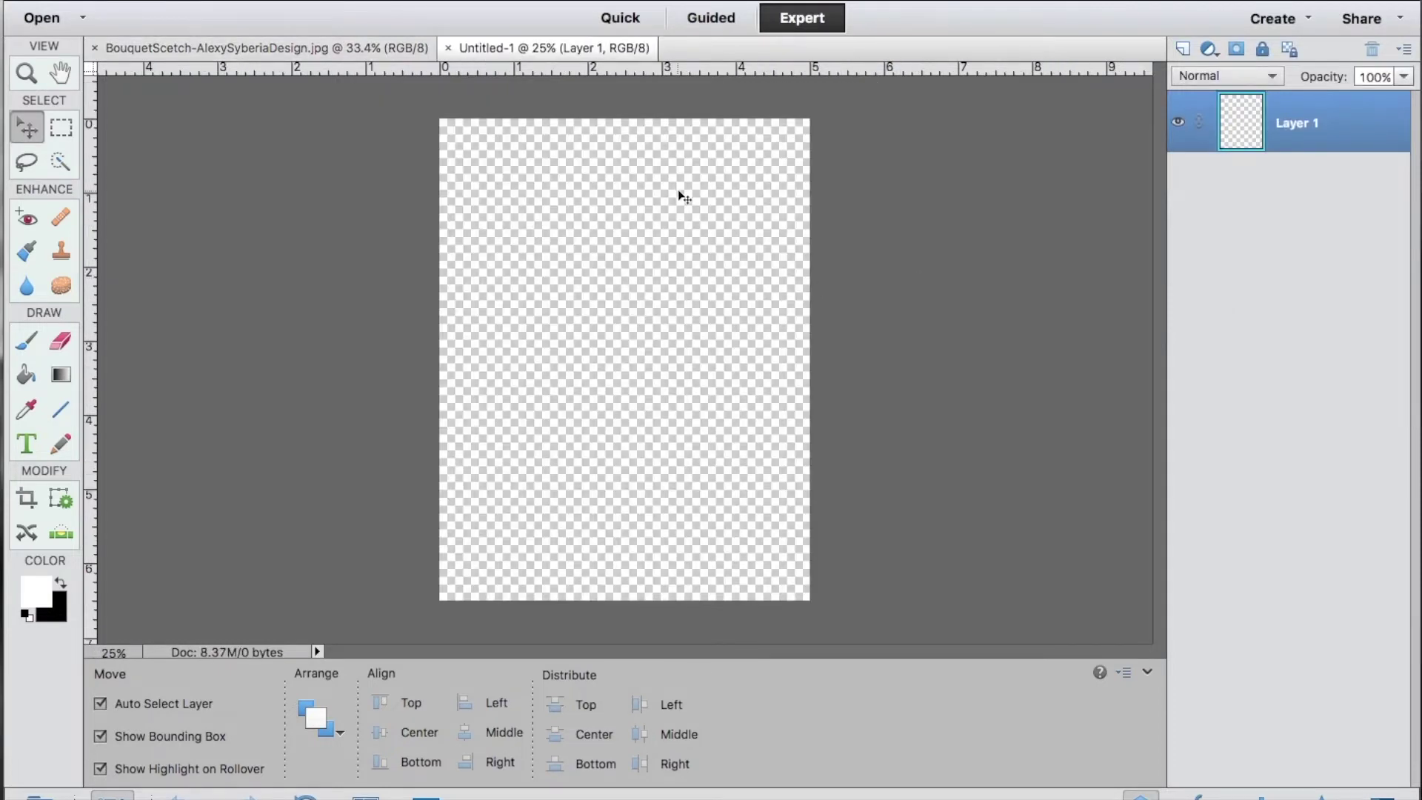
Step: Duplicate the bouquet sketch's Background layer into the Untitled-1 document and switch to that document
scroll(679, 195, "up", 3)
scroll(680, 195, "down", 4)
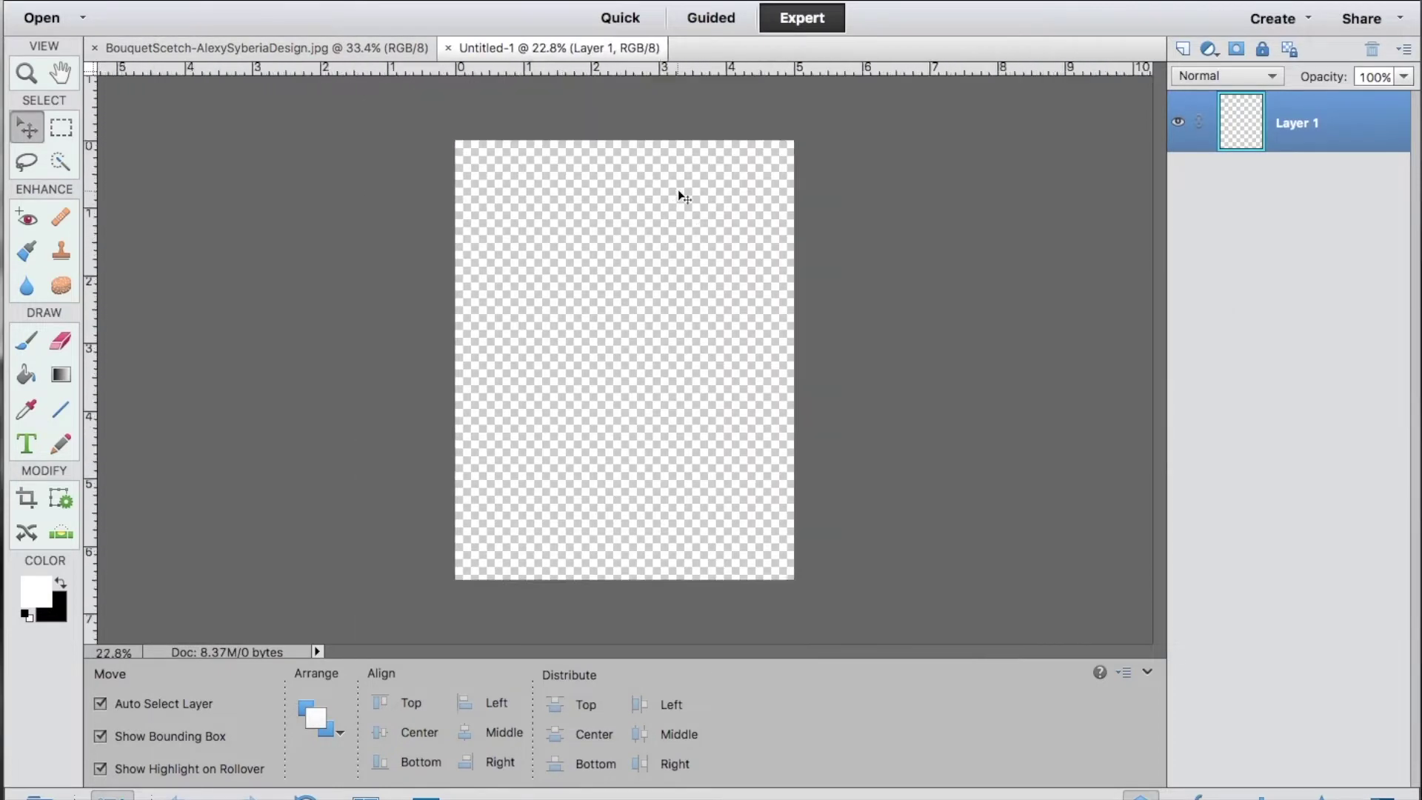
scroll(680, 194, "up", 2)
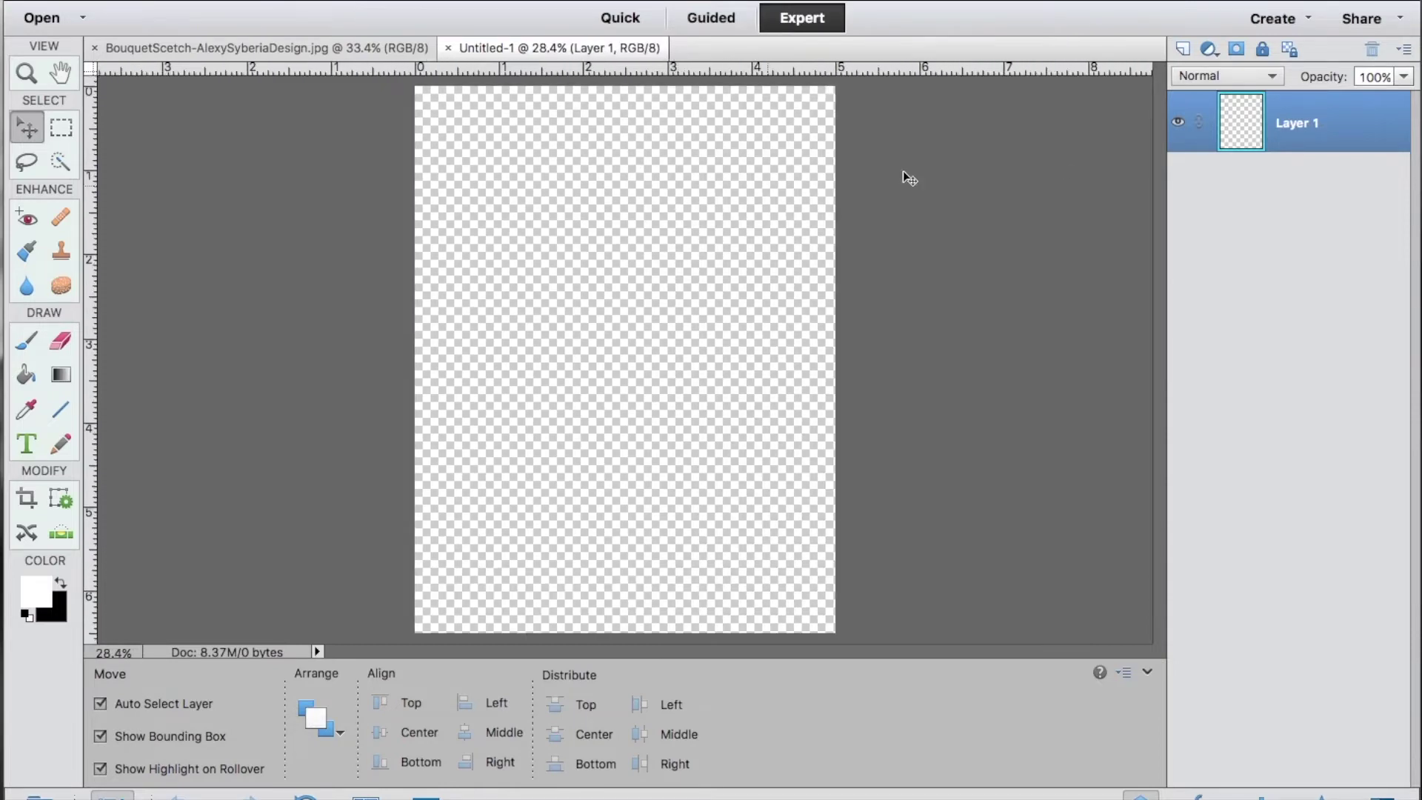
left_click(312, 51)
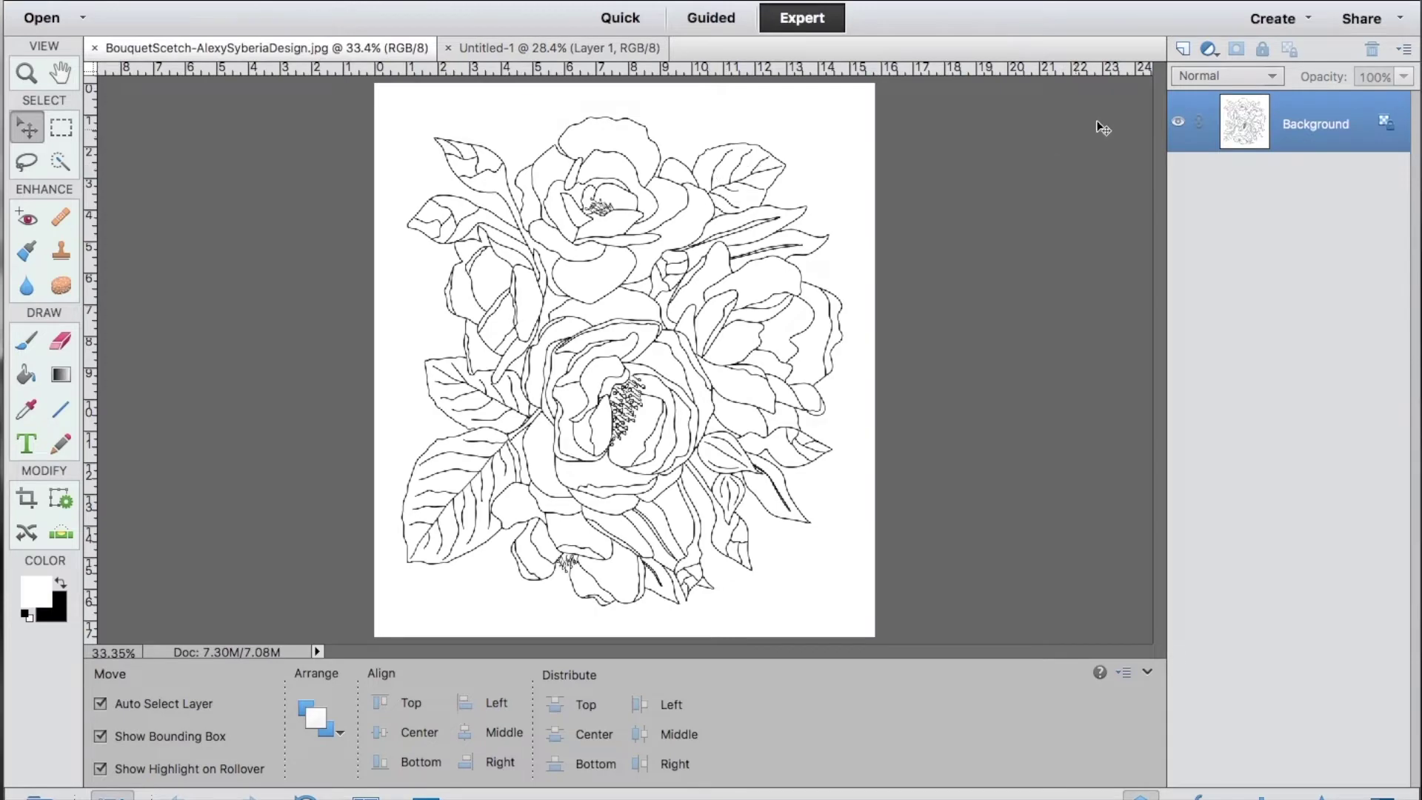
right_click(1315, 132)
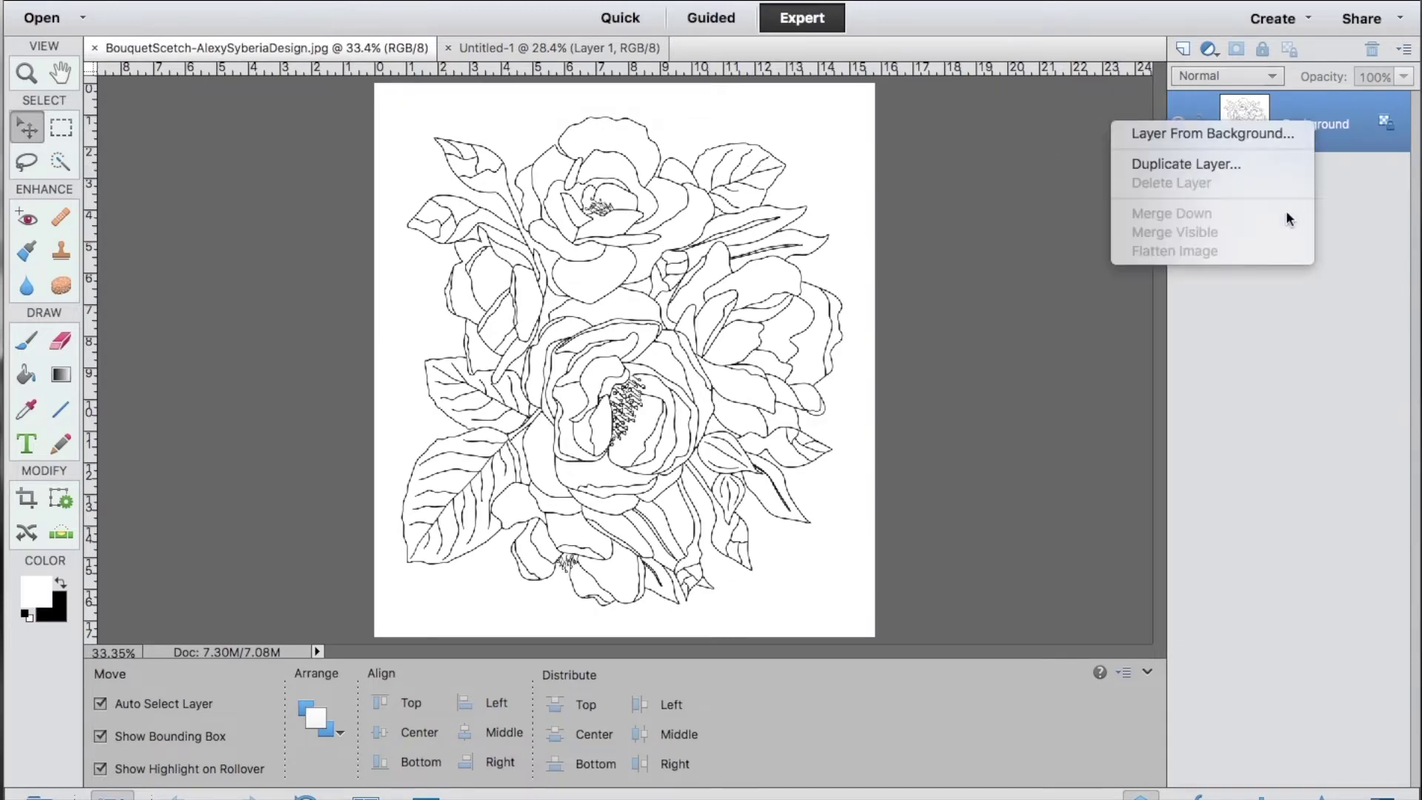
left_click(1237, 161)
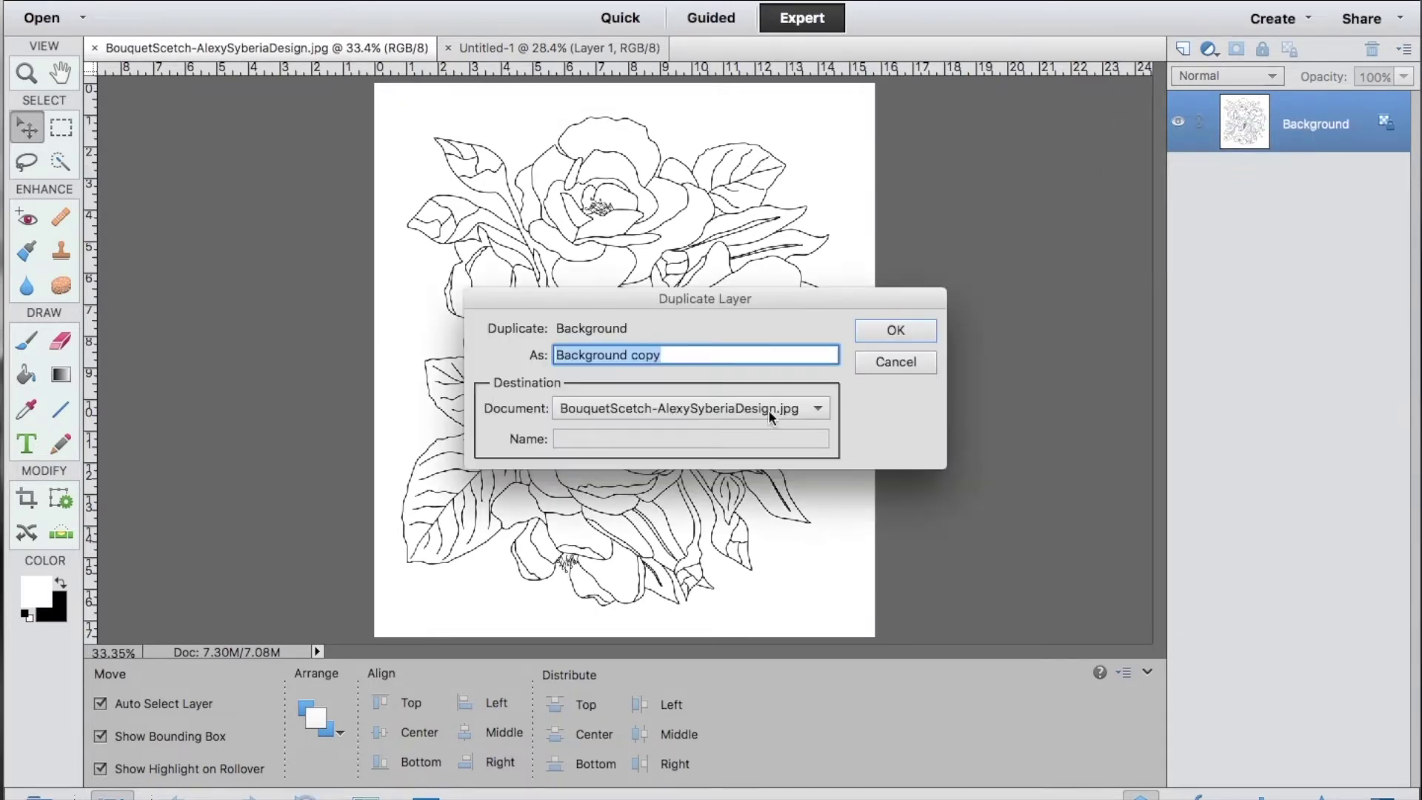
left_click(714, 410)
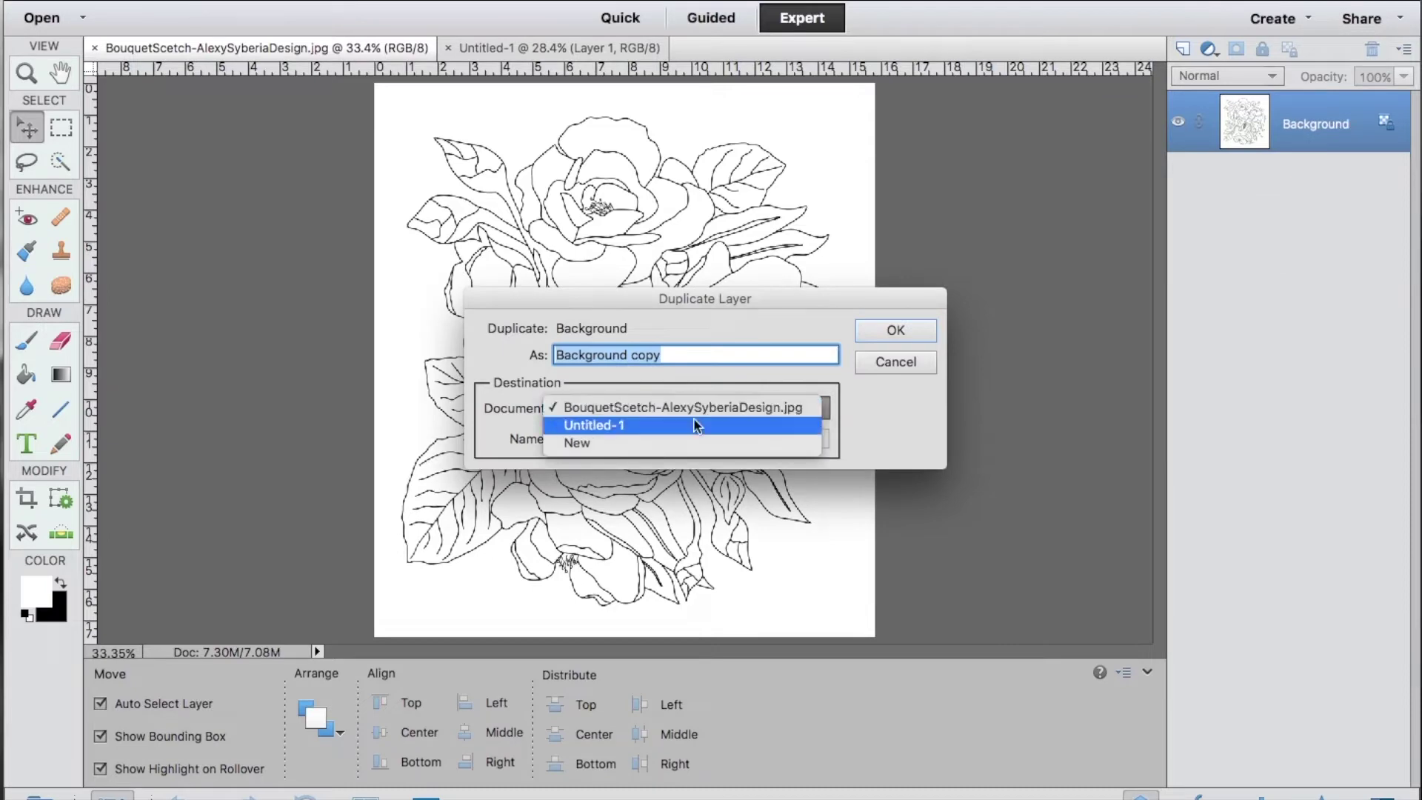
left_click(655, 425)
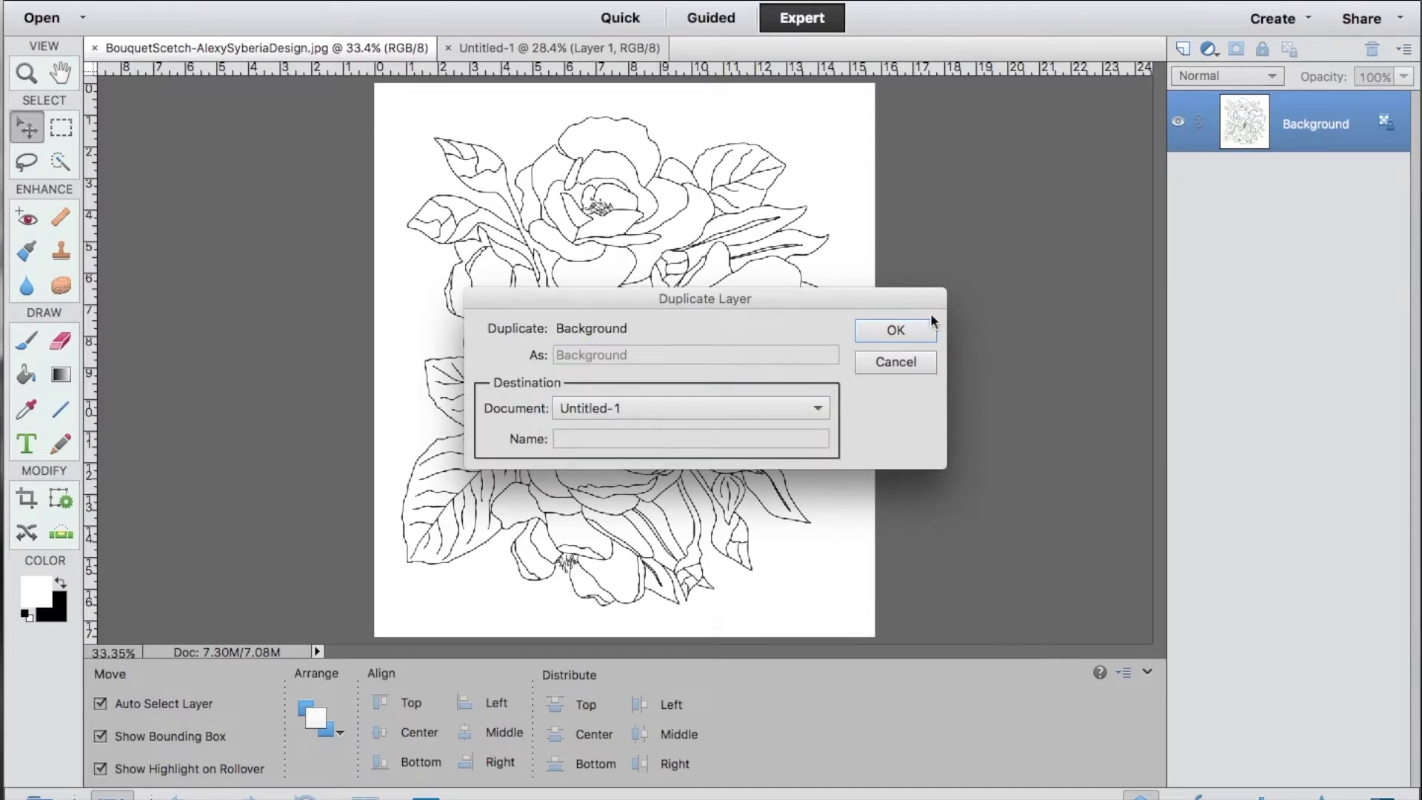
left_click(897, 331)
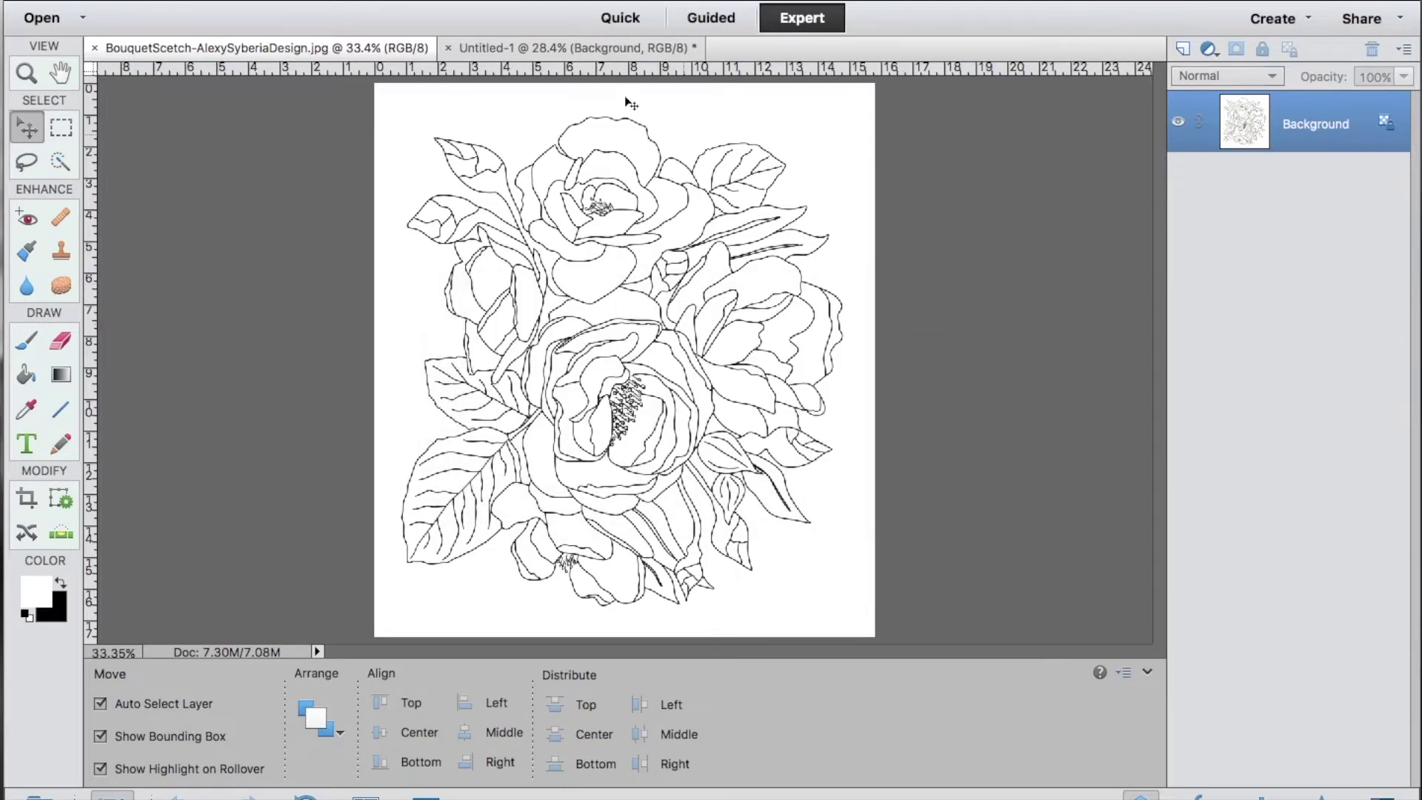
left_click(574, 47)
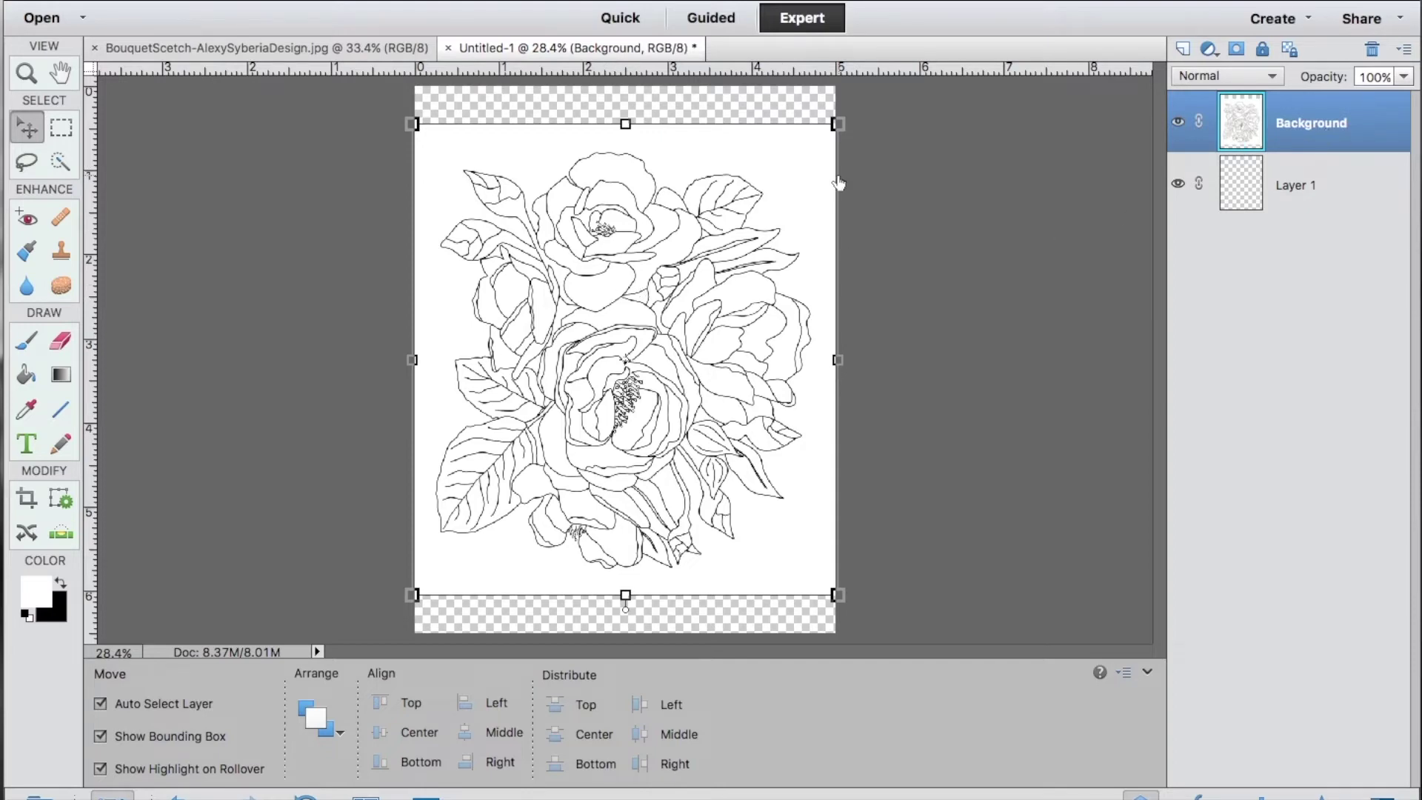
Step: Place a second duplicate of the bouquet sketch's Background layer in Untitled-1 and return to that document
left_click(370, 47)
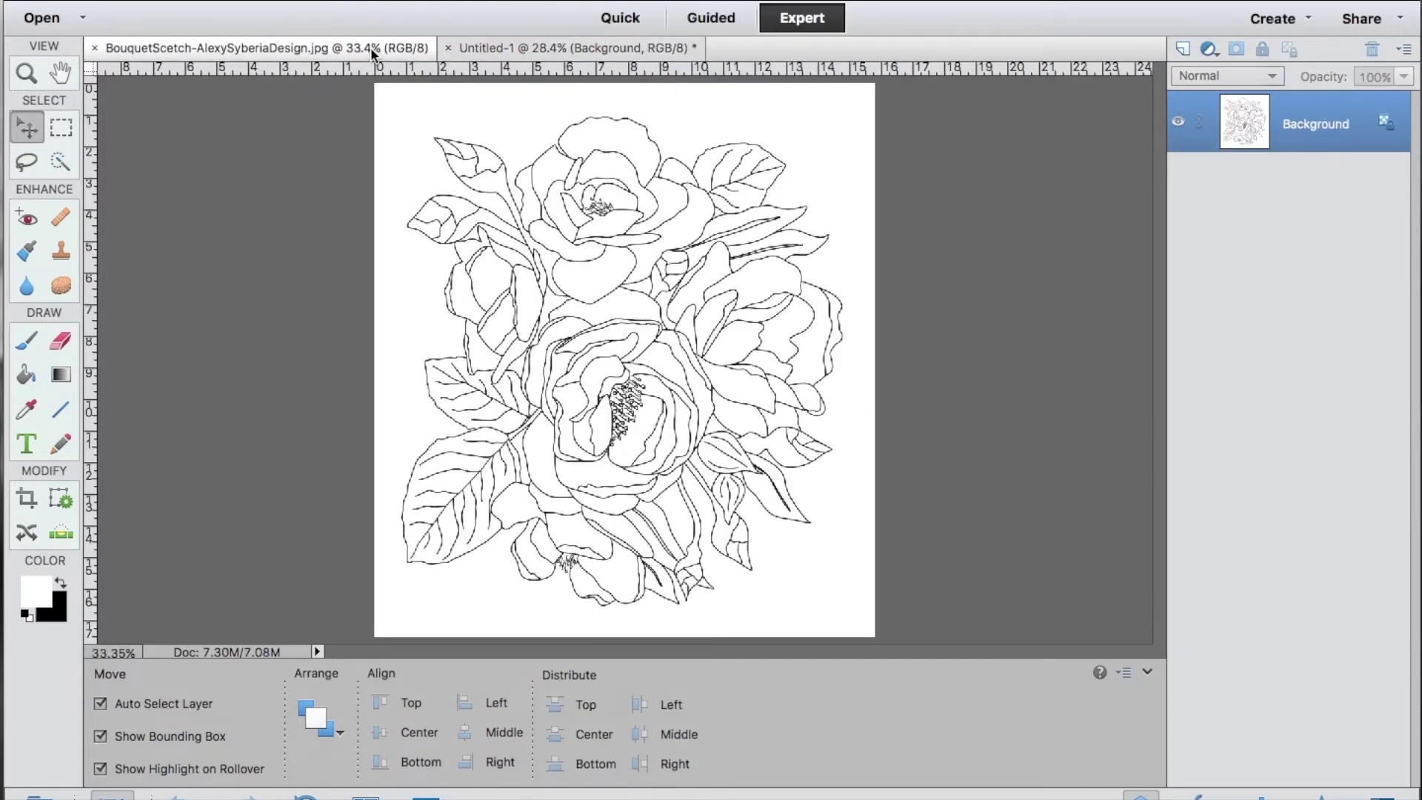
right_click(1330, 107)
left_click(1265, 147)
left_click(722, 410)
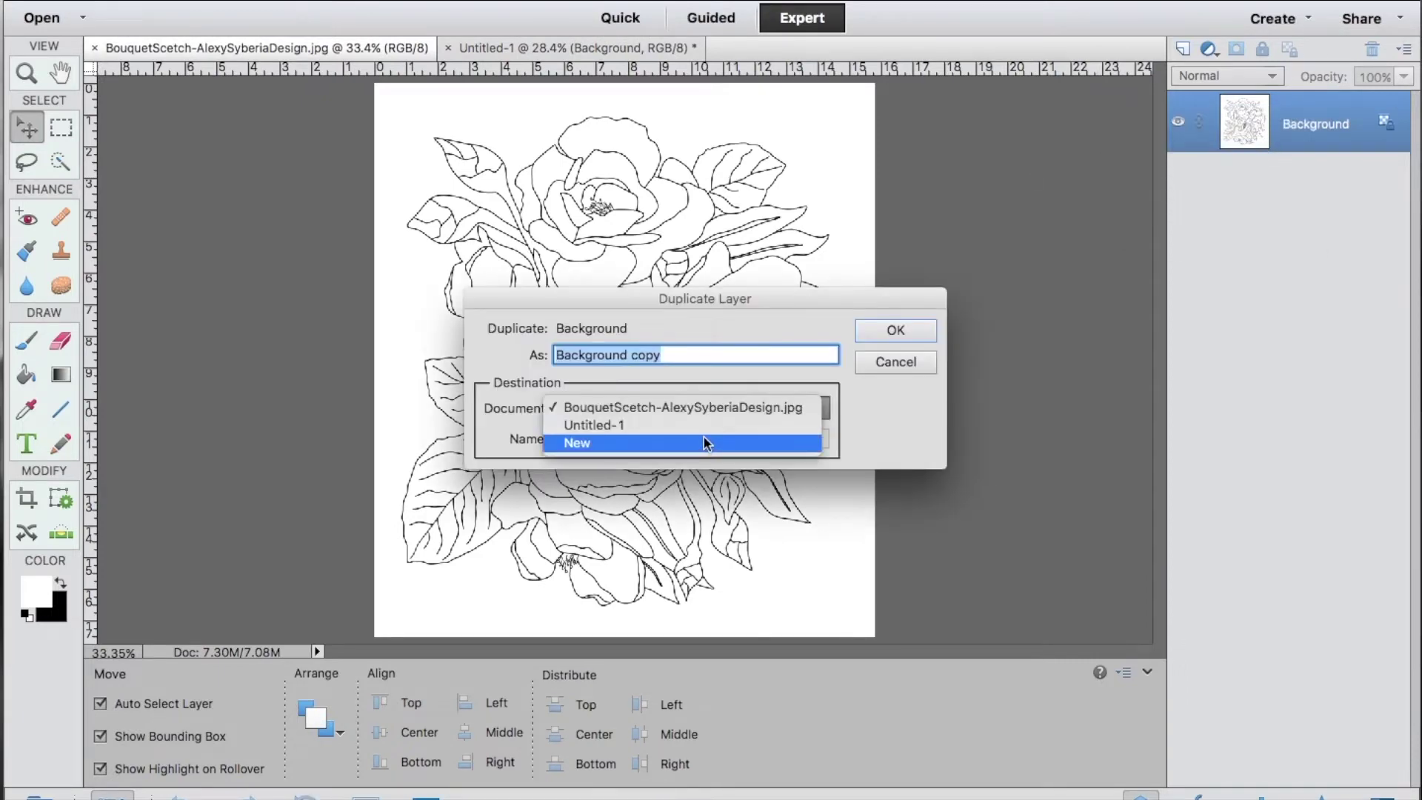
left_click(702, 429)
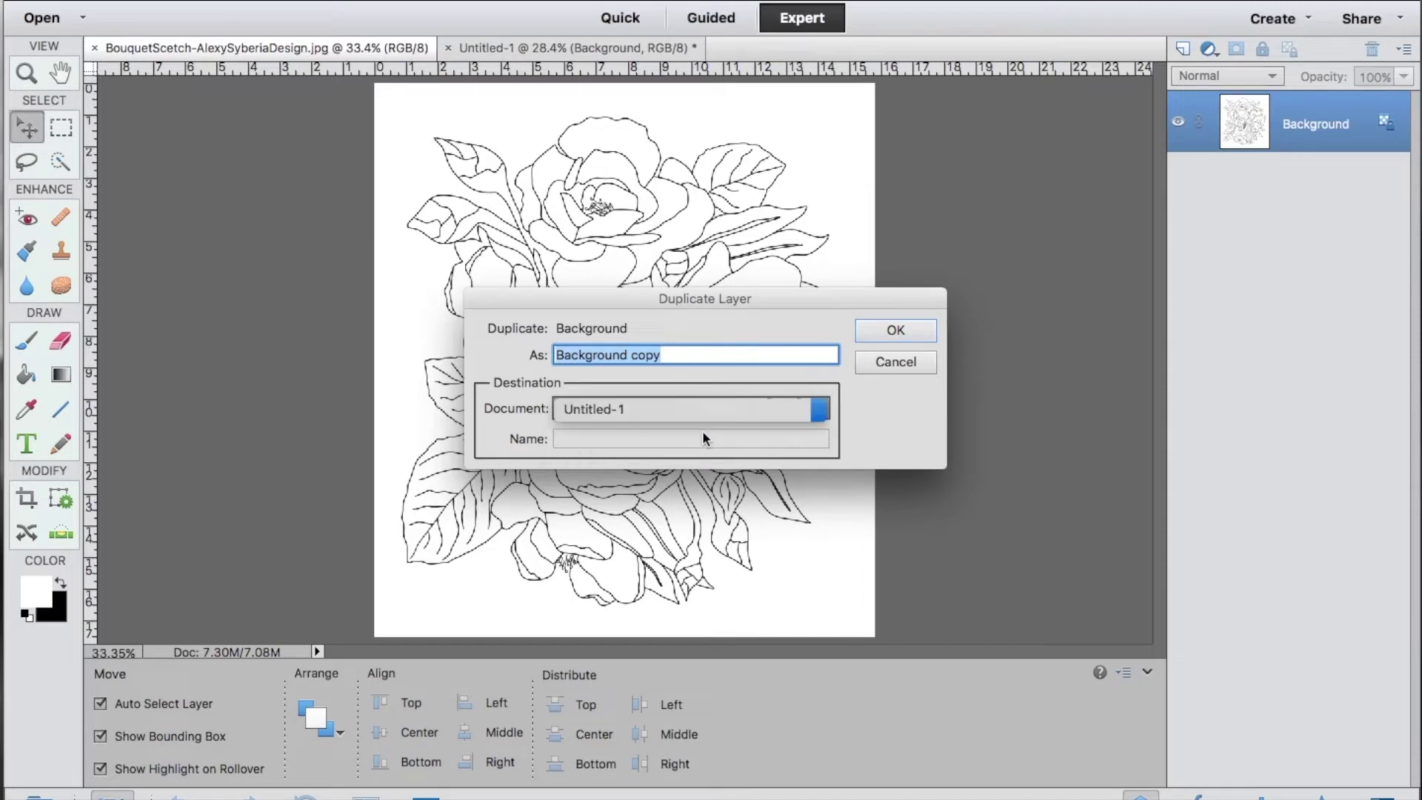
left_click(874, 332)
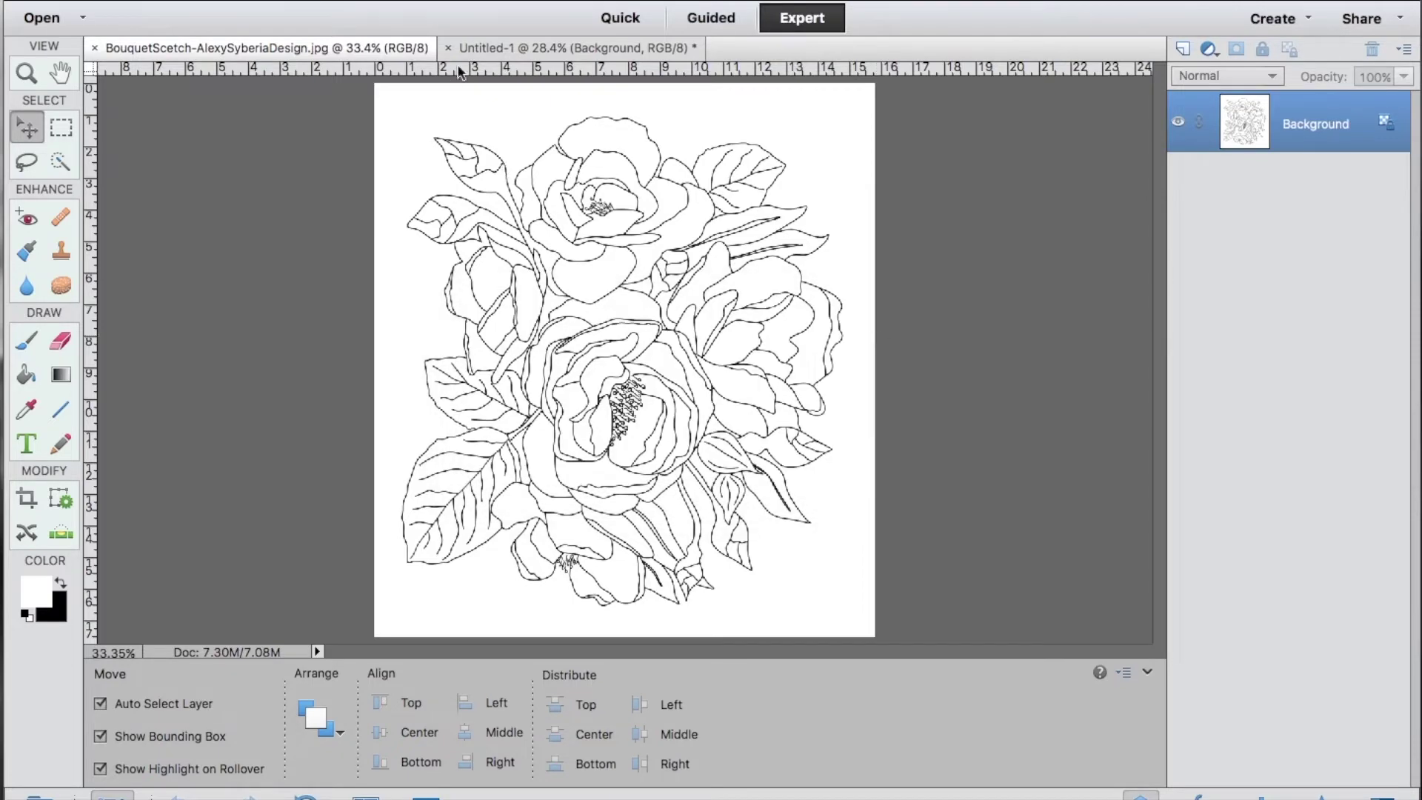
left_click(474, 47)
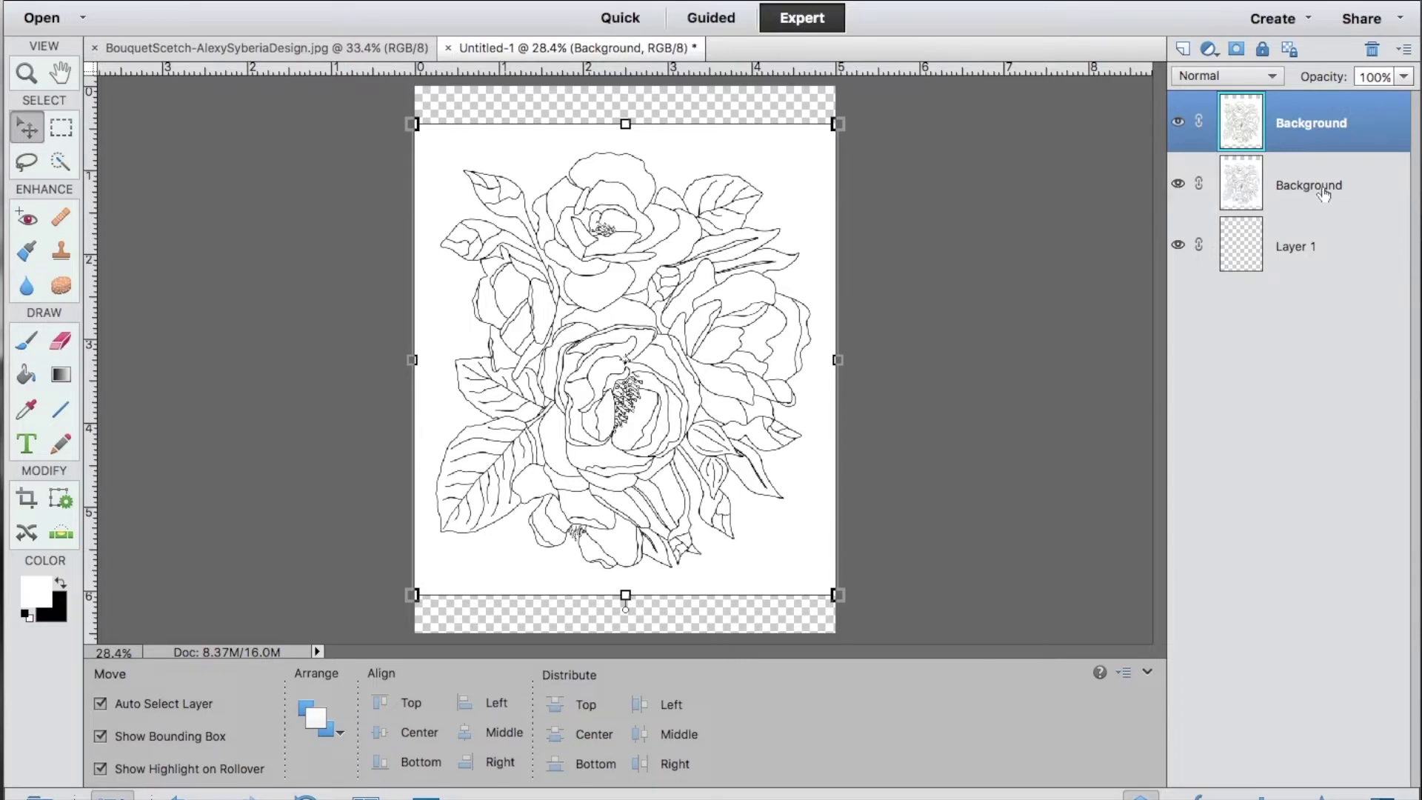
Step: Hide the topmost sketch copy and rotate the lower copy about 18 degrees counterclockwise
left_click(1175, 128)
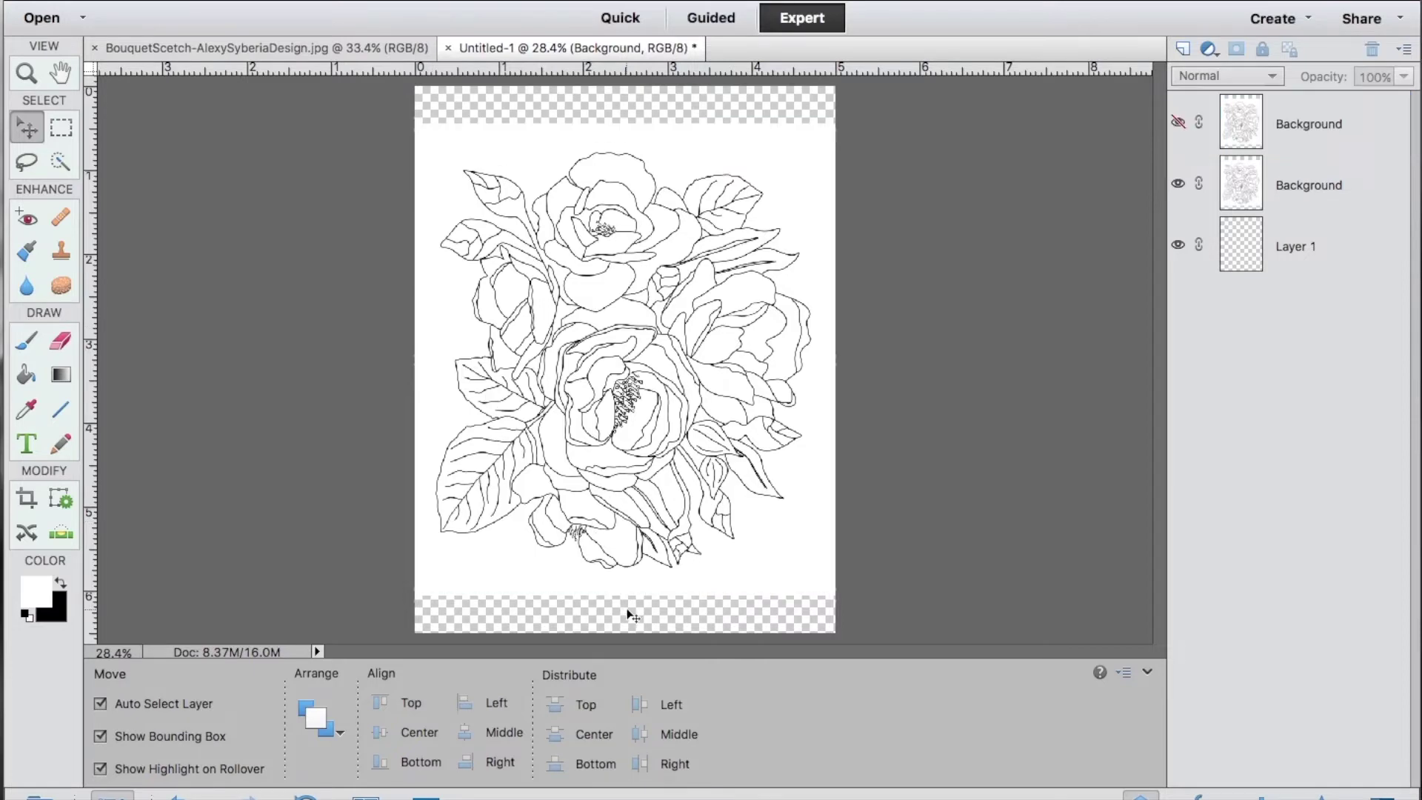
left_click(622, 585)
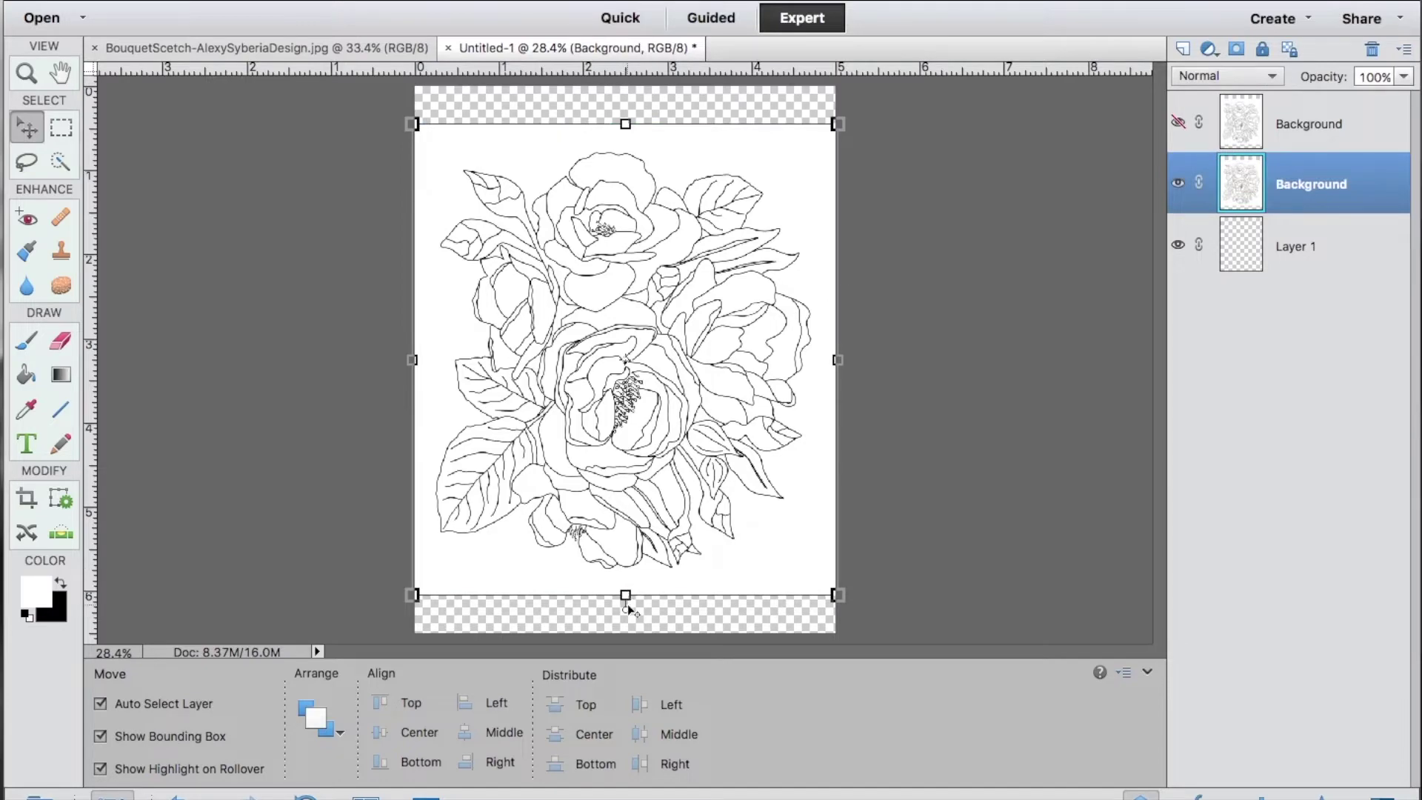
left_click_drag(625, 602, 691, 524)
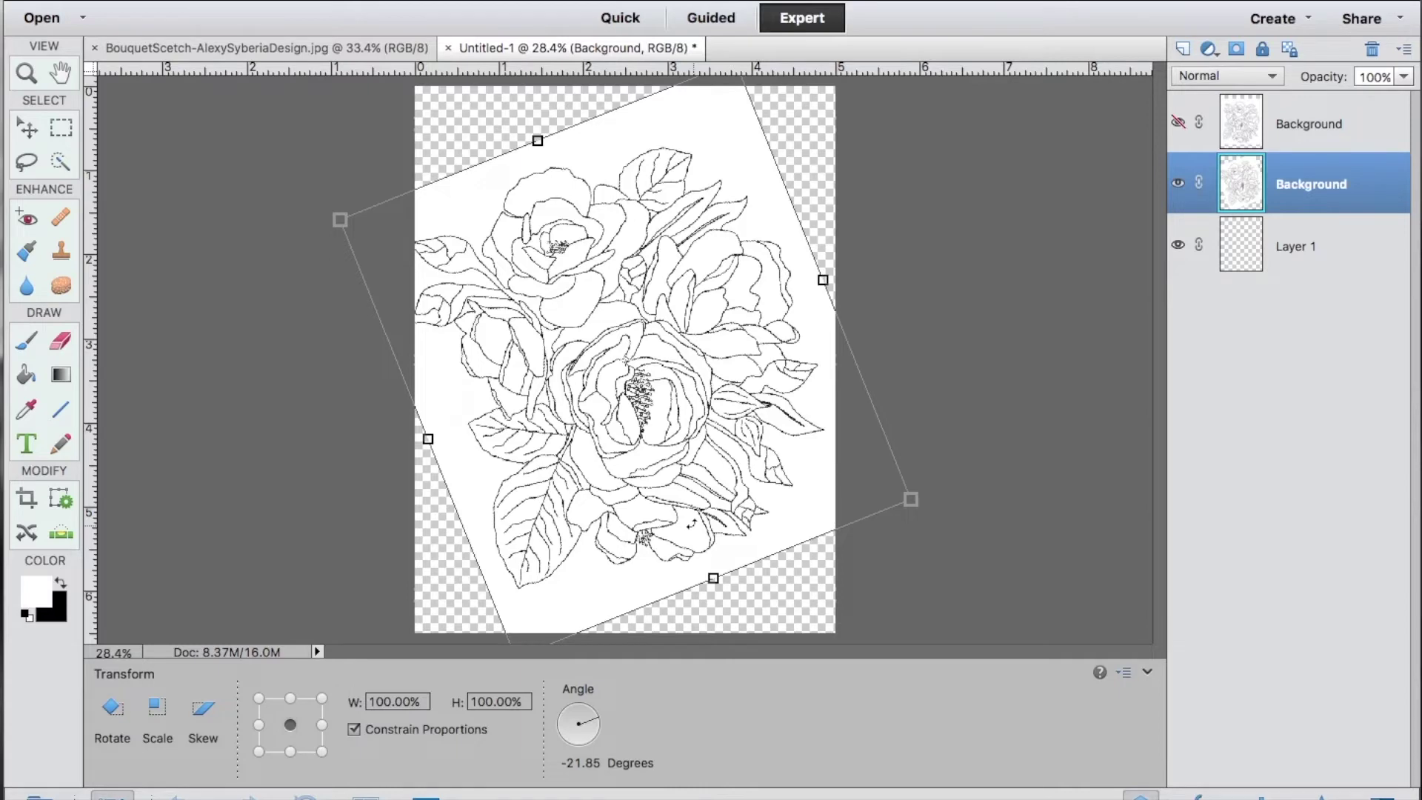
left_click_drag(691, 523, 680, 533)
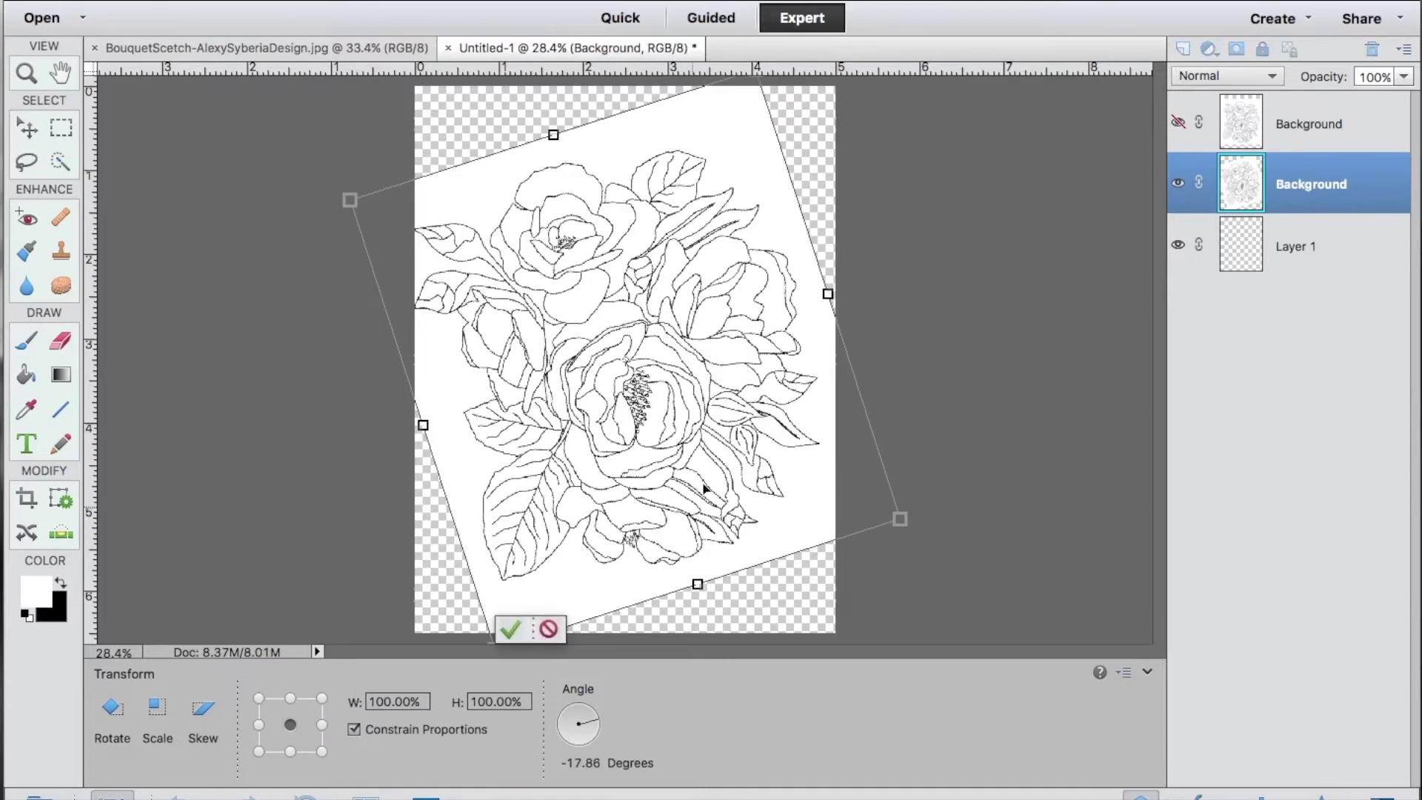
left_click(510, 631)
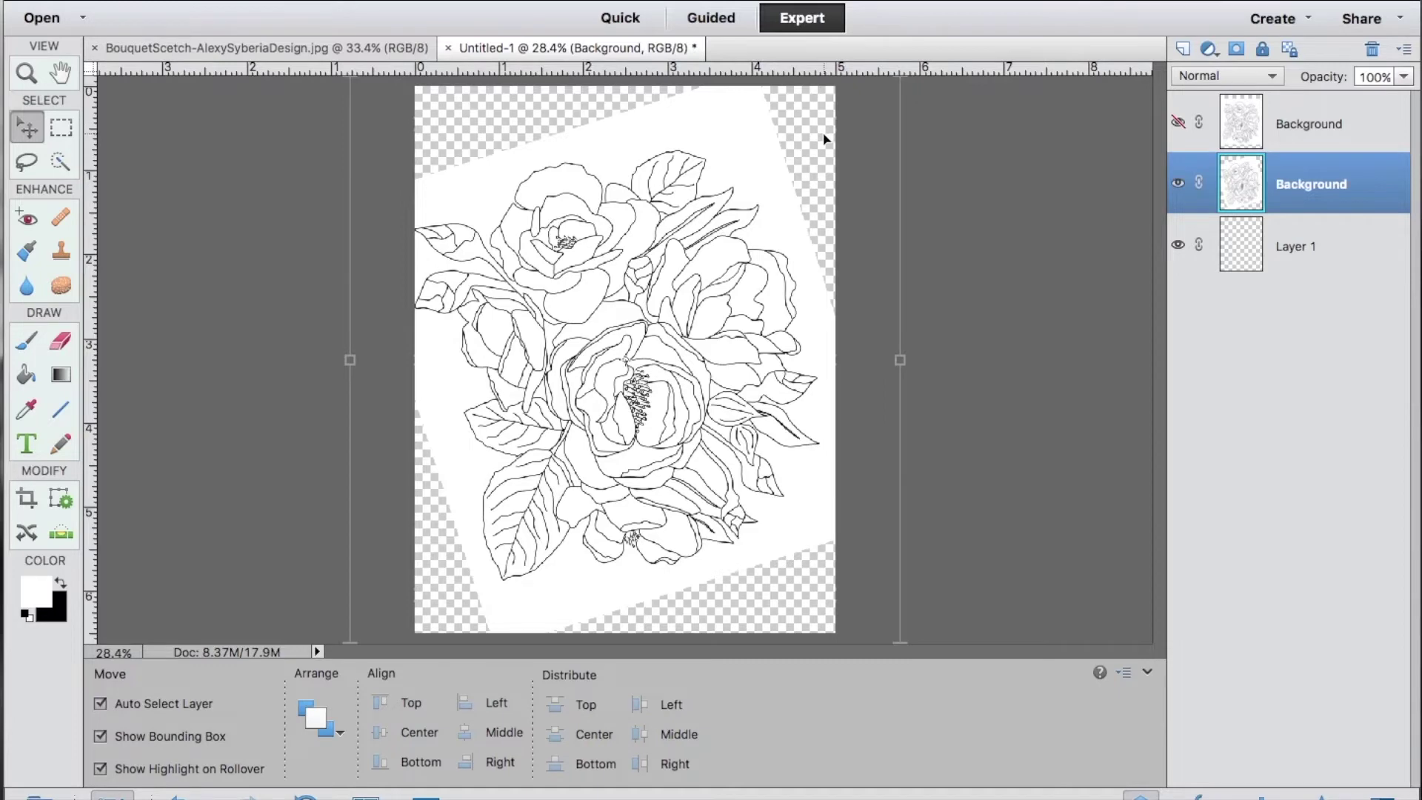
Step: Scale the rotated sketch copy down proportionally to about 75%, keeping its lower-left corner fixed
key("ctrl+minus")
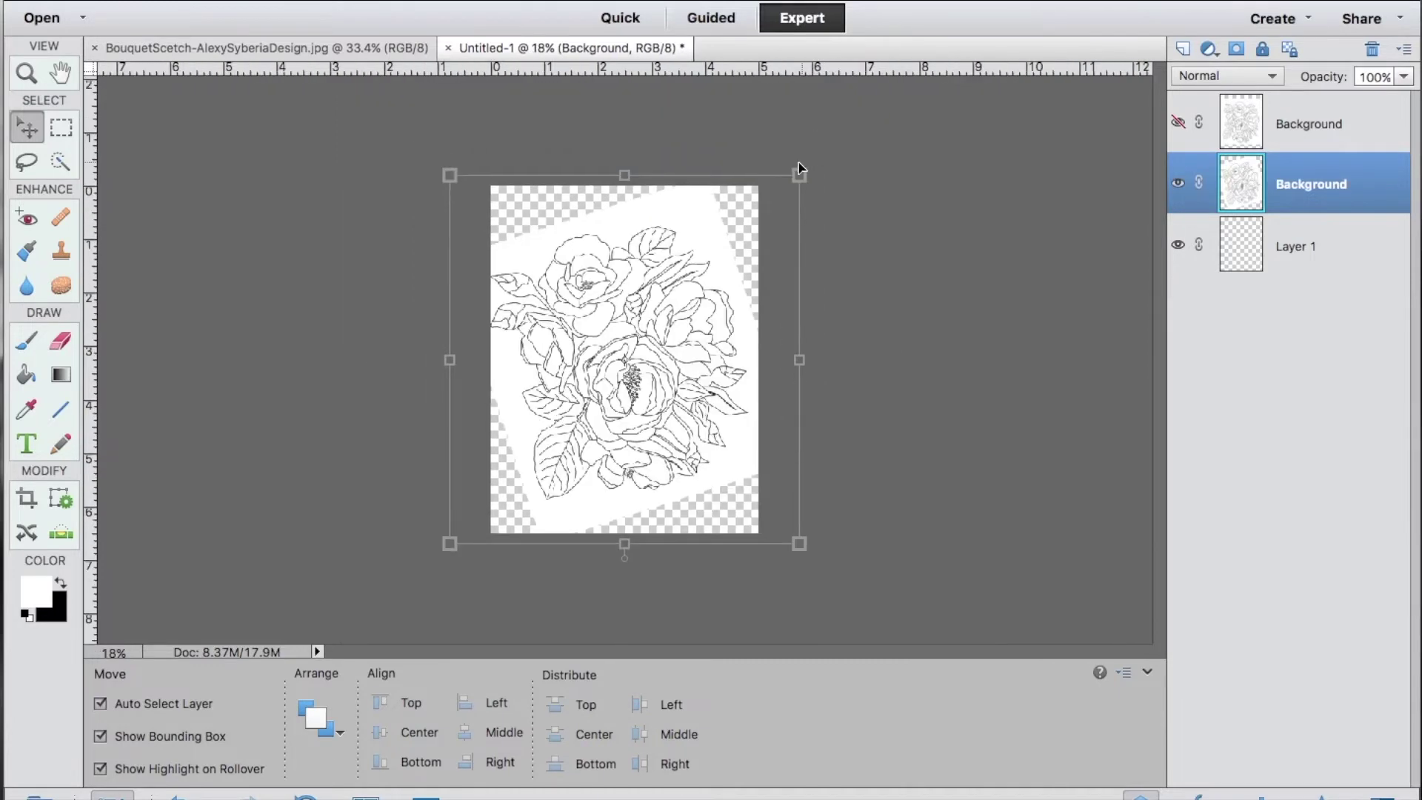
left_click(799, 175)
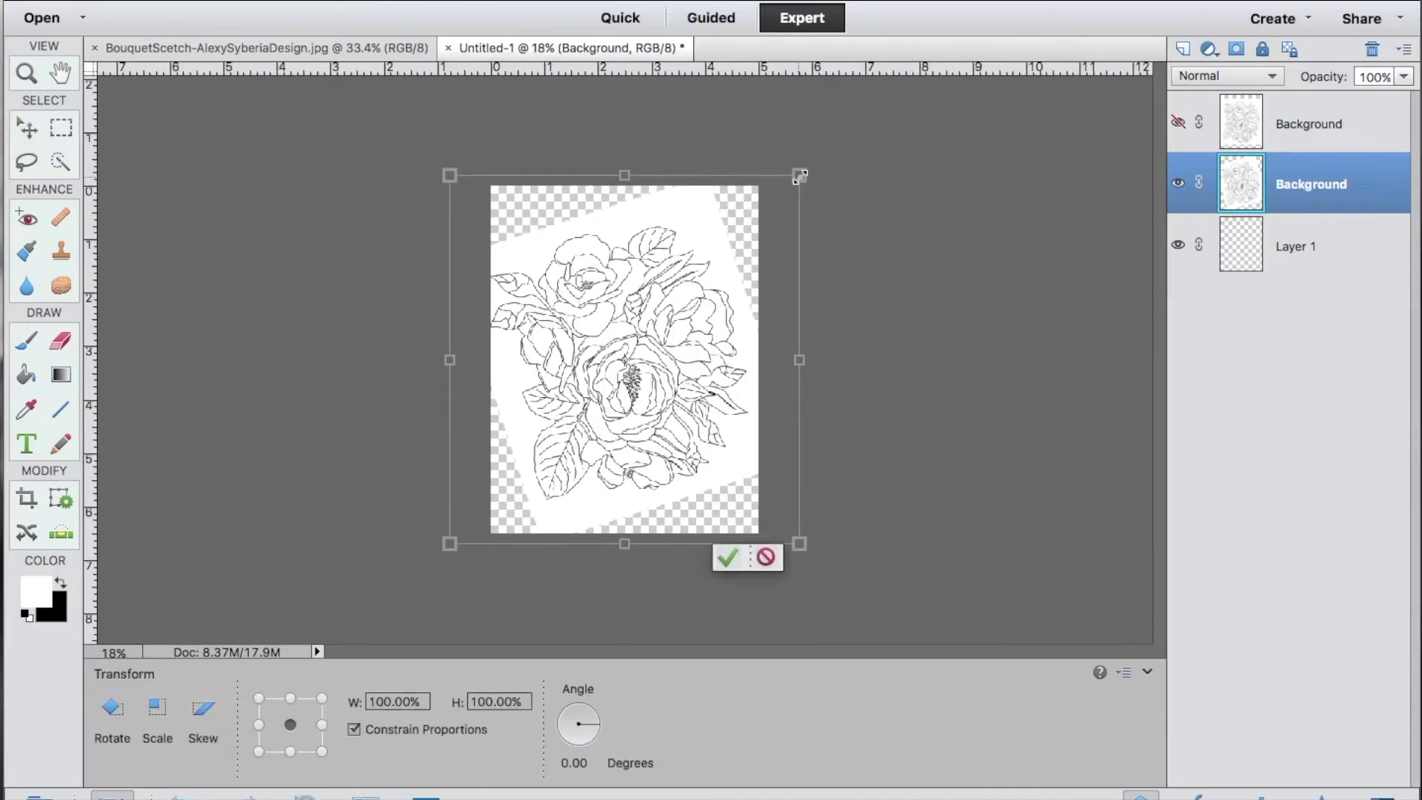
mouse_move(800, 177)
left_mouse_down()
mouse_move(756, 197)
mouse_move(713, 266)
left_mouse_up()
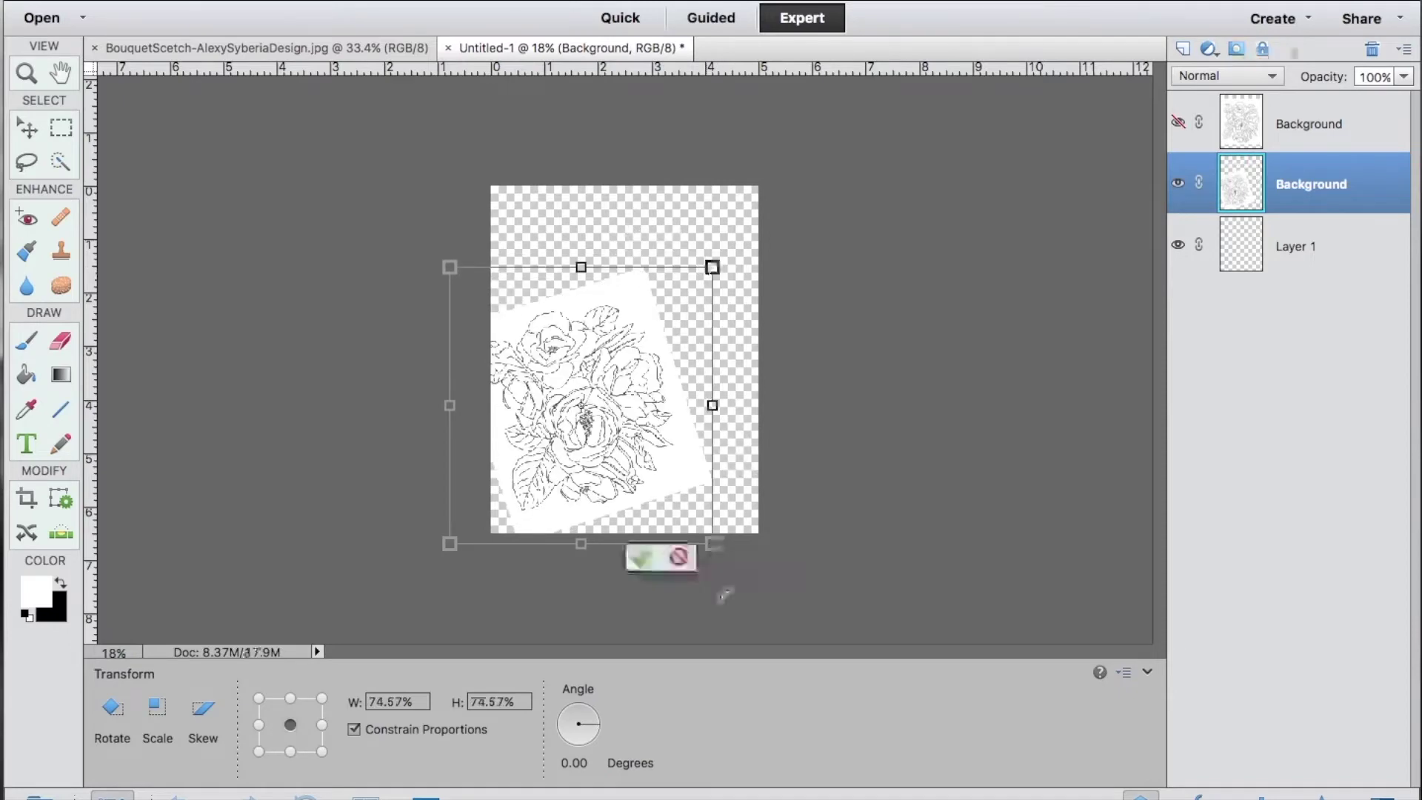
left_click(641, 558)
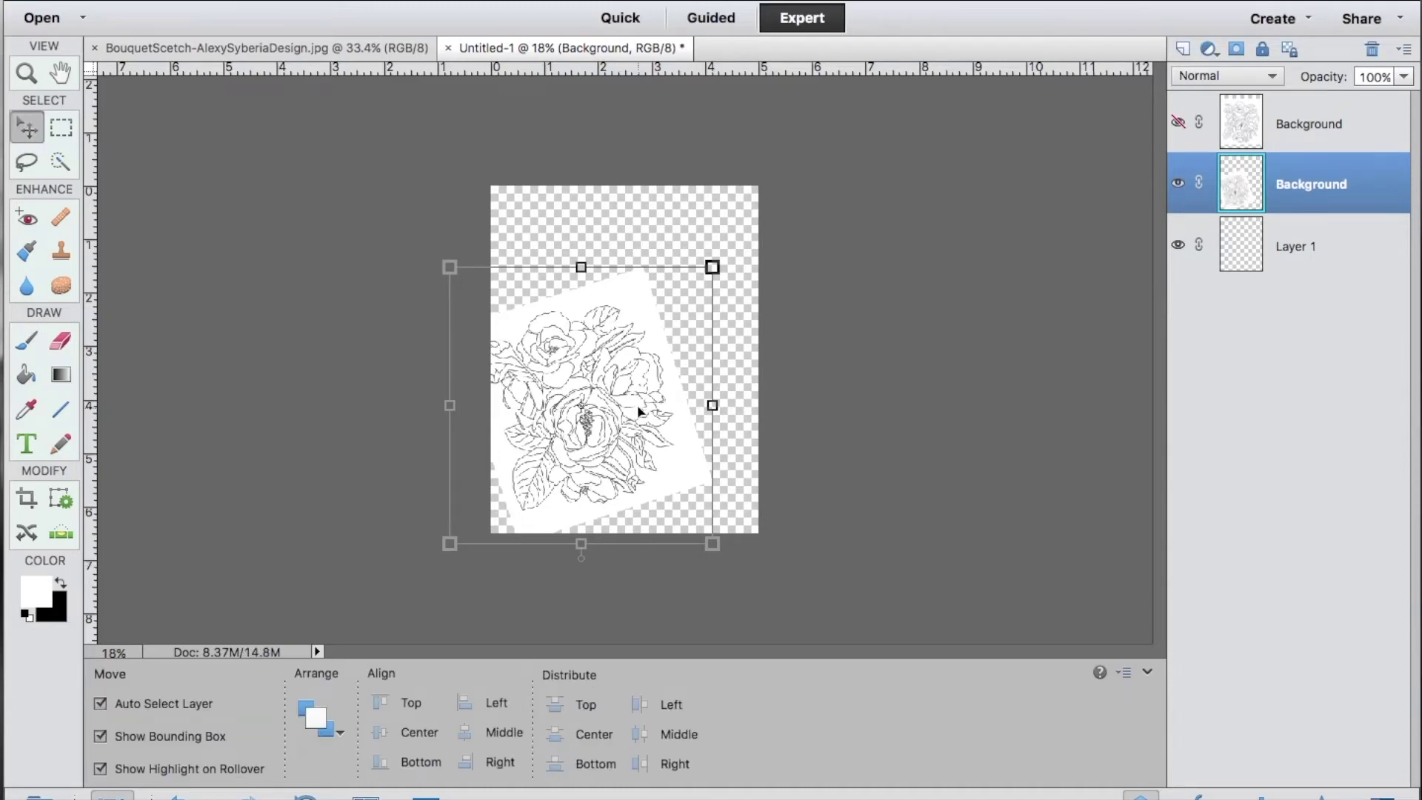
Step: Deselect the layer and examine the line work of the scaled-down sketch up close
scroll(656, 390, "up", 5)
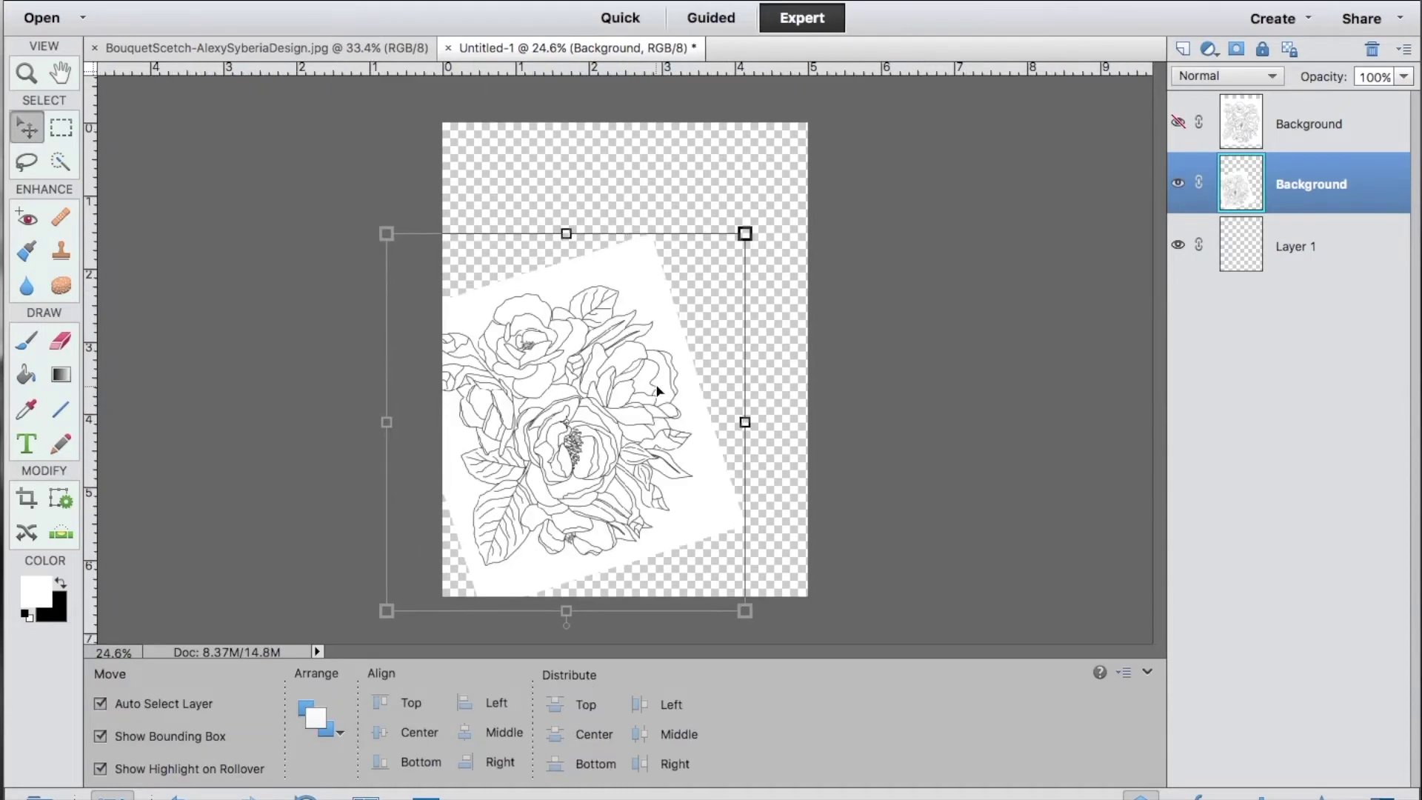
left_click(802, 322)
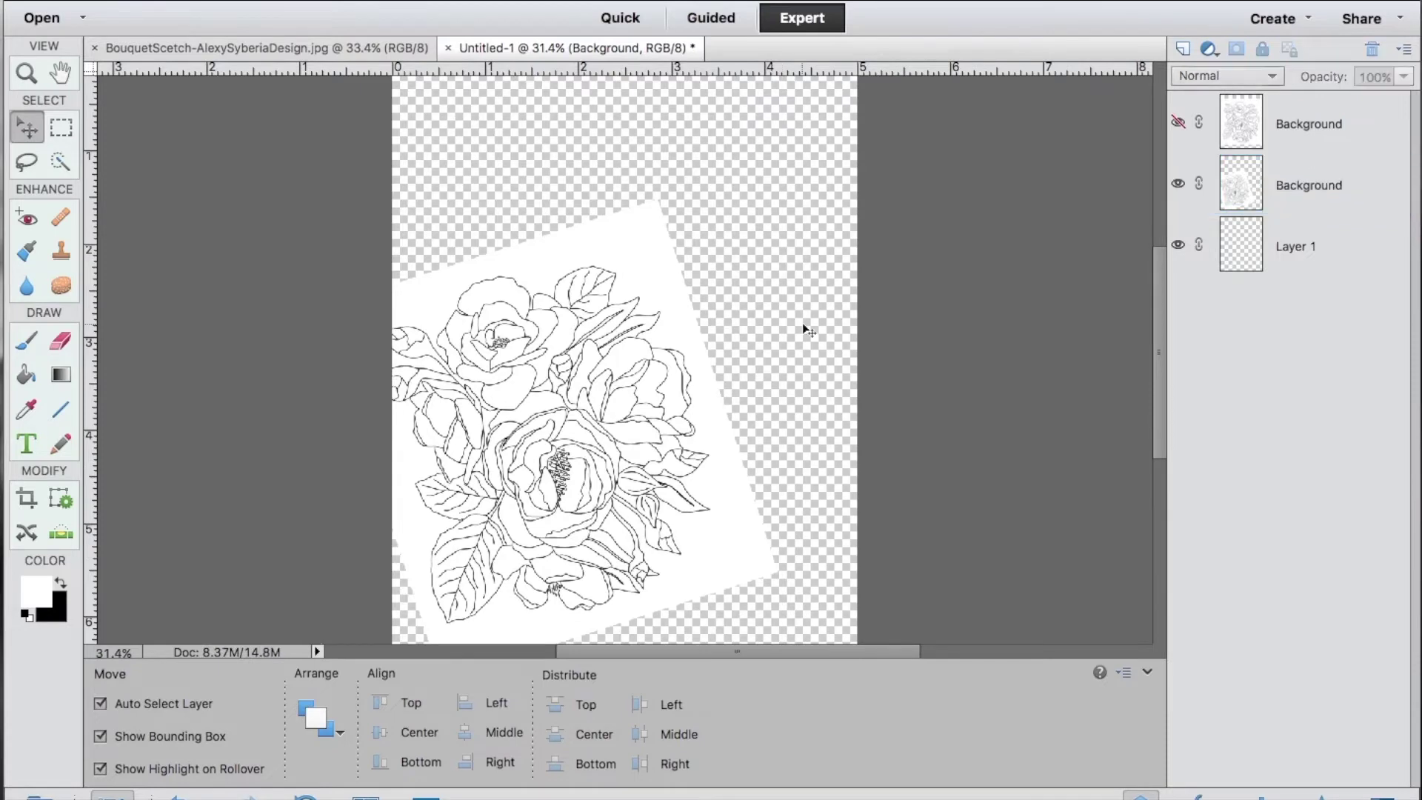
scroll(740, 234, "up", 5)
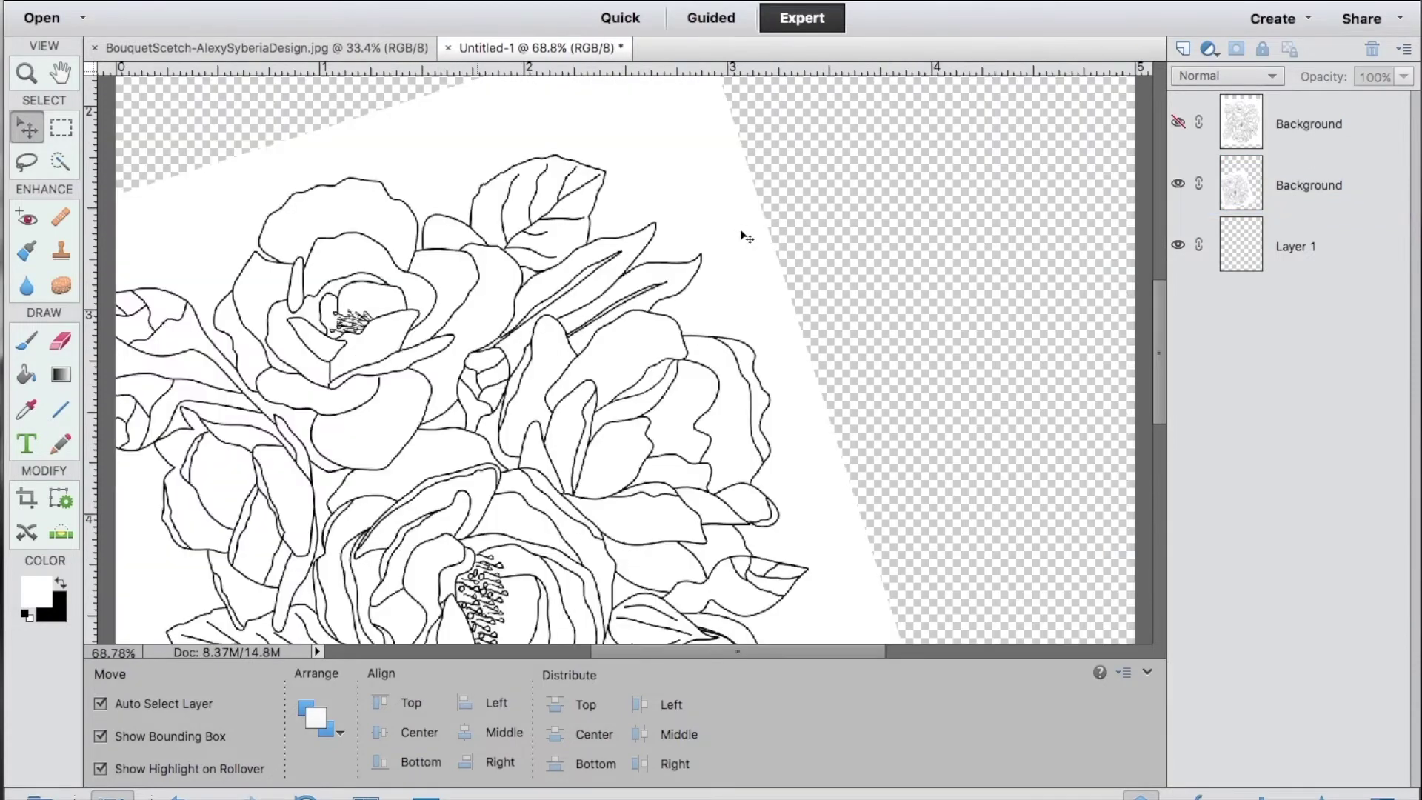
scroll(743, 235, "up", 2)
scroll(741, 231, "down", 2)
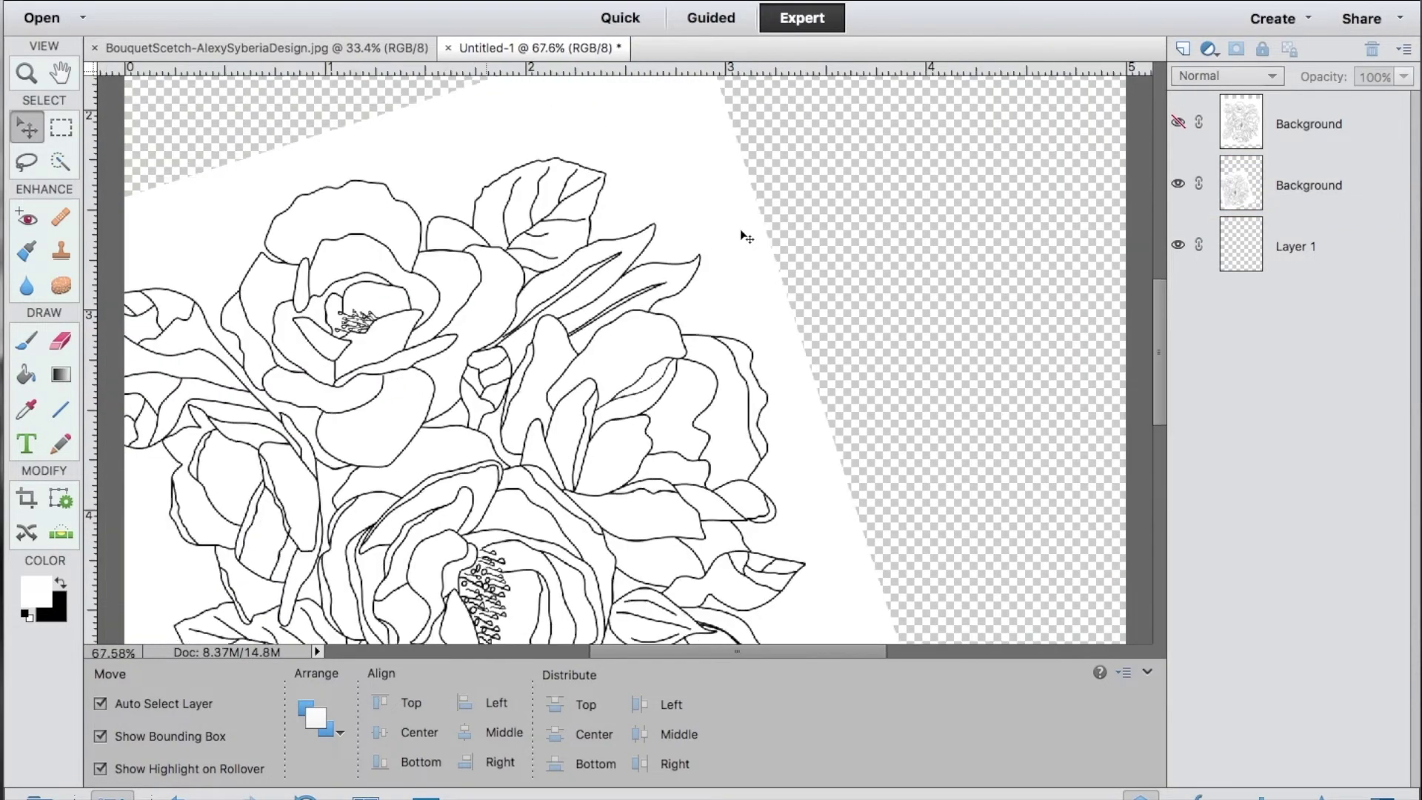
Step: Erase the bud sprigs at the left page edge of the visible bouquet copy with the 83 px eraser
scroll(825, 231, "down", 1)
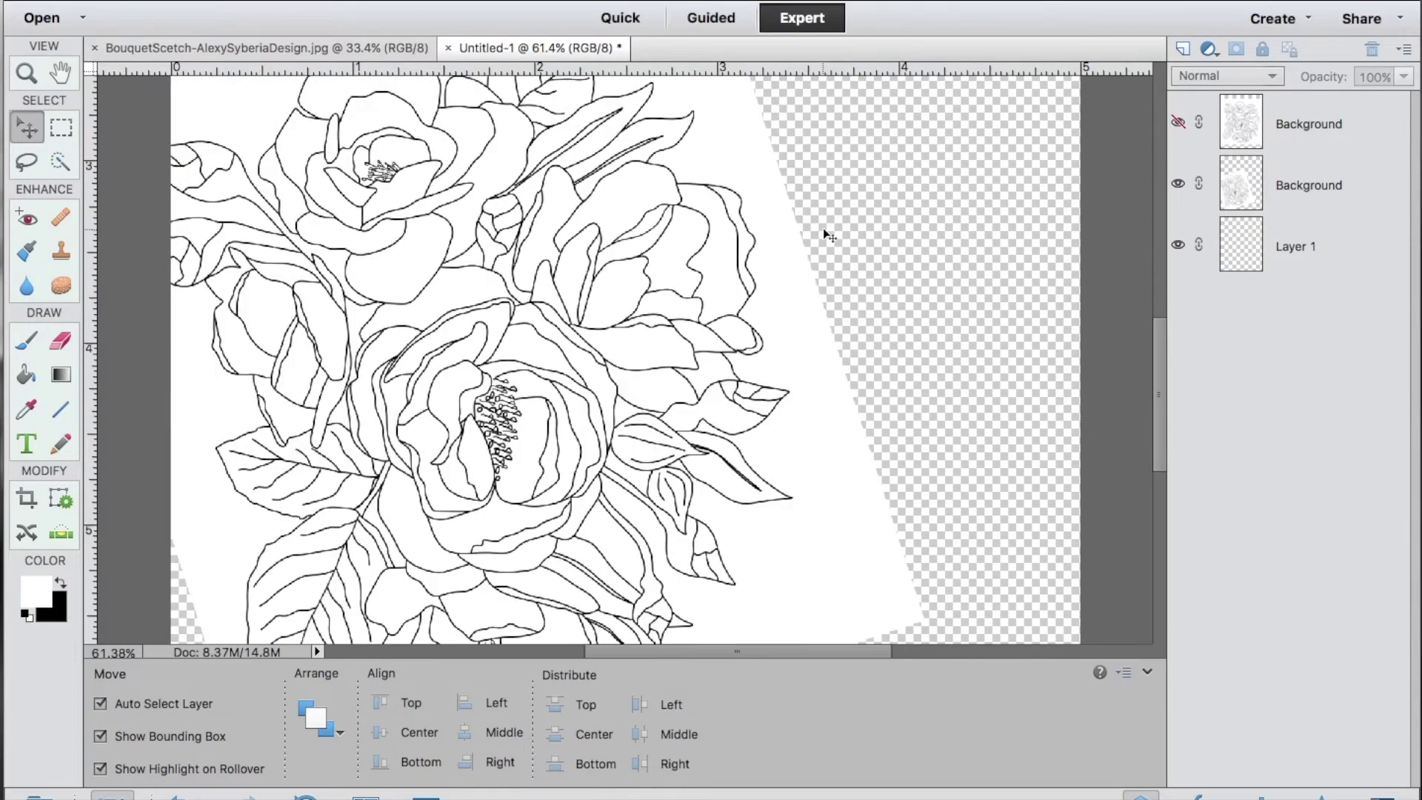
scroll(826, 231, "up", 2)
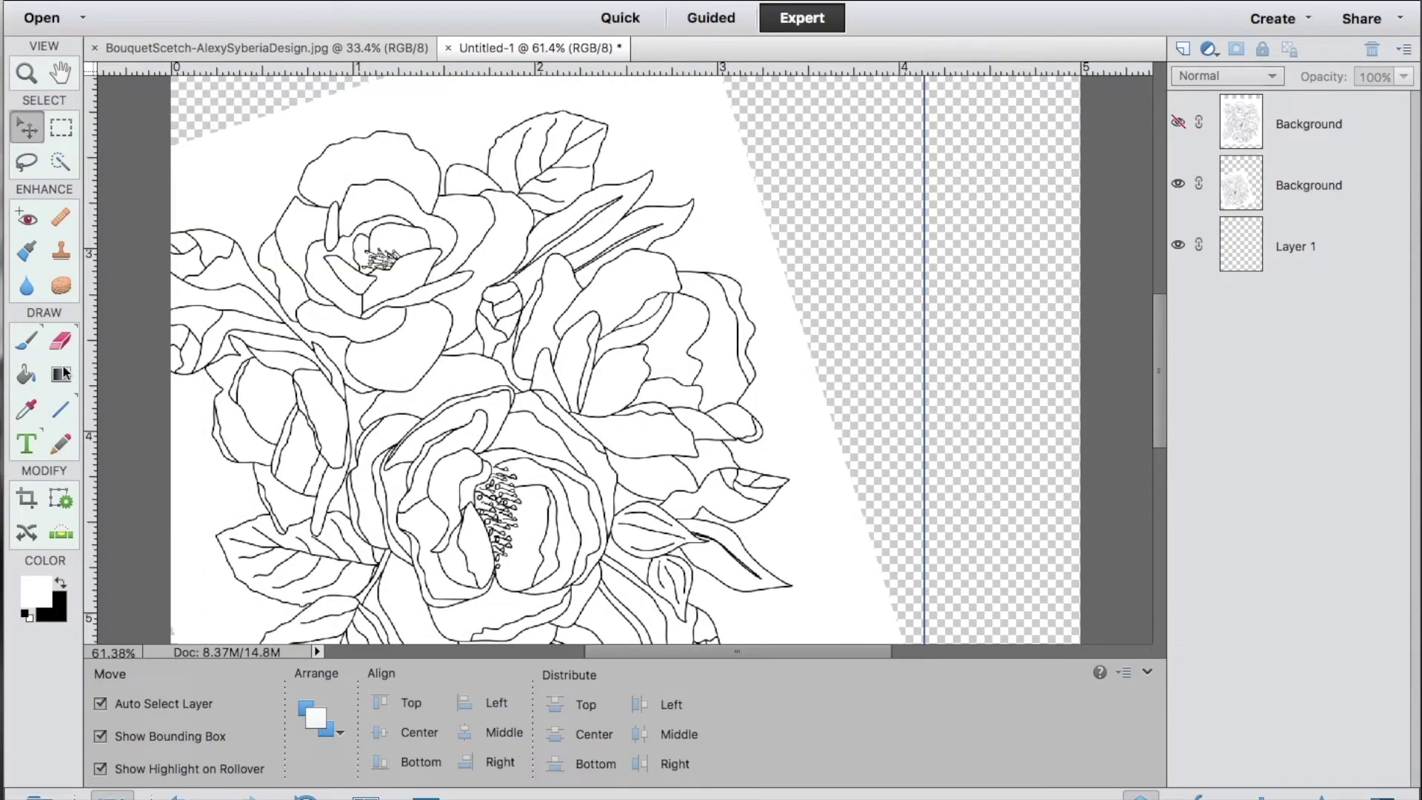
left_click(62, 344)
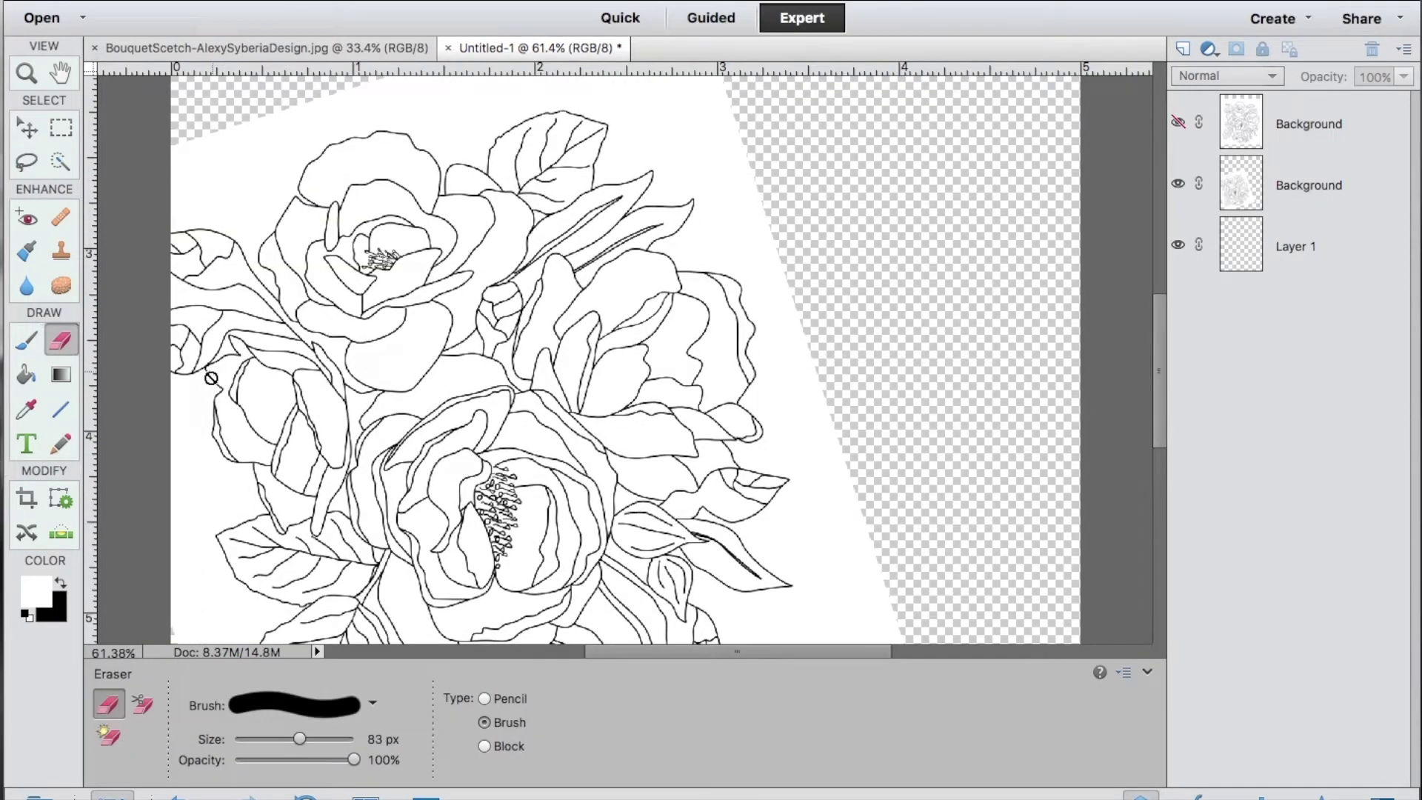
left_click(1251, 194)
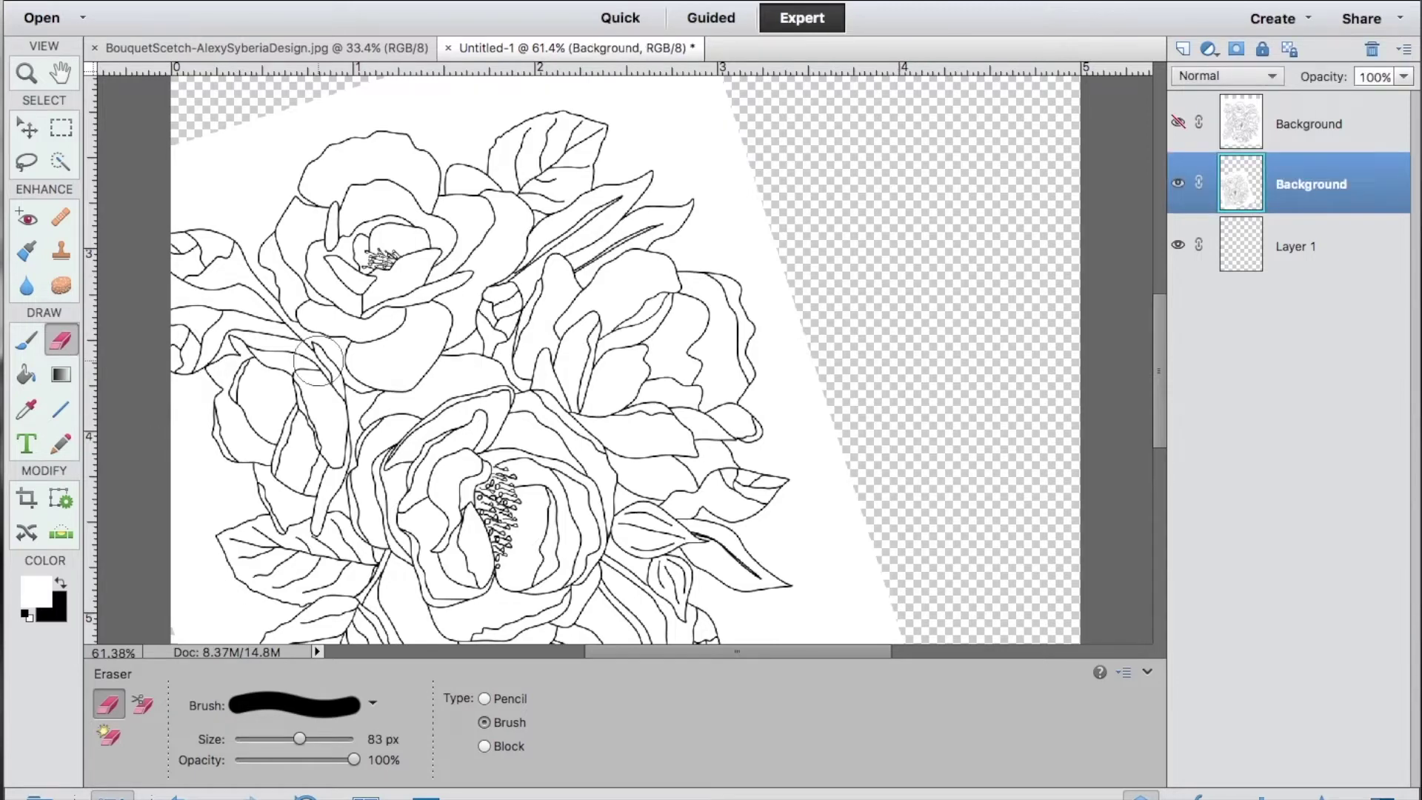
left_click(180, 247)
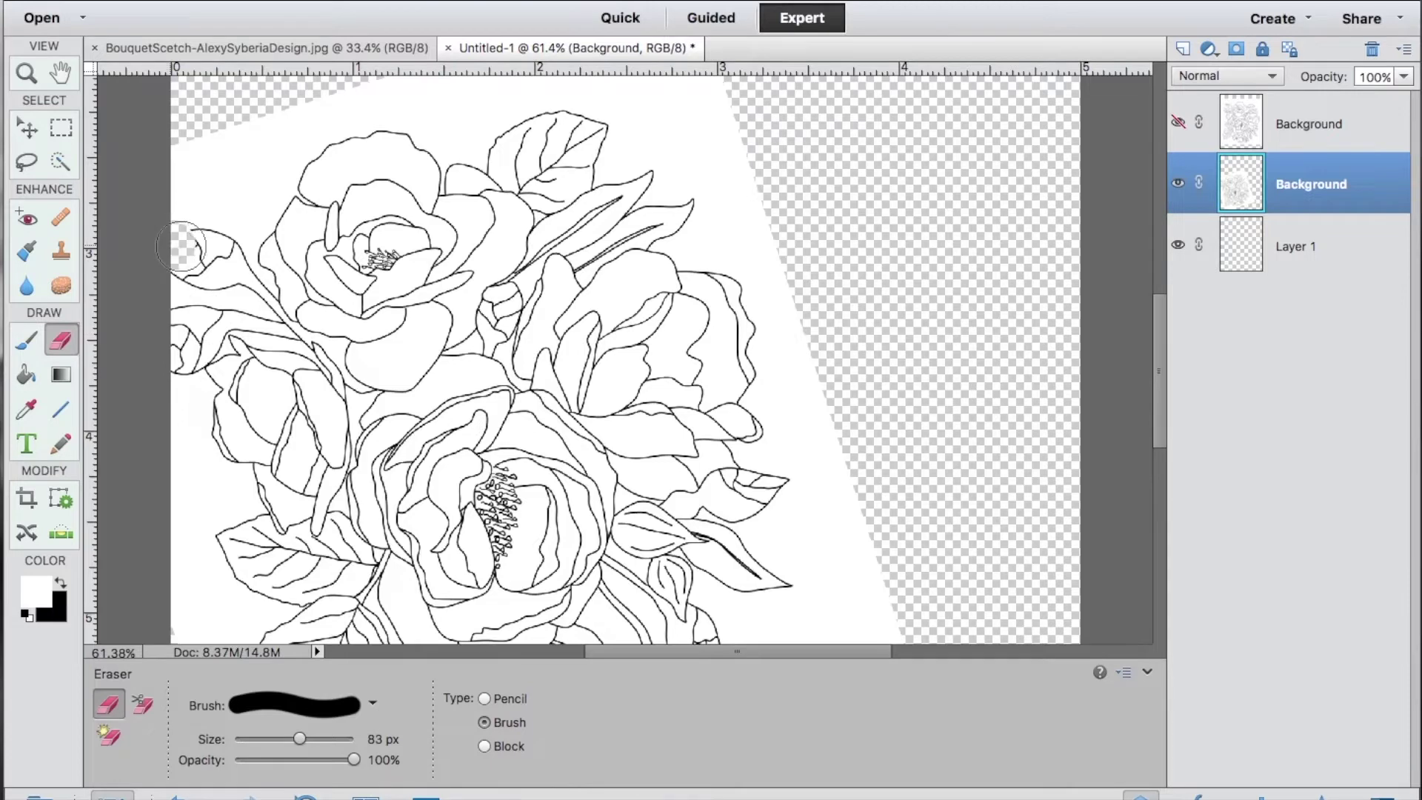
mouse_move(180, 247)
left_mouse_down()
mouse_move(226, 270)
mouse_move(185, 366)
mouse_move(197, 327)
mouse_move(253, 298)
mouse_move(238, 289)
left_mouse_up()
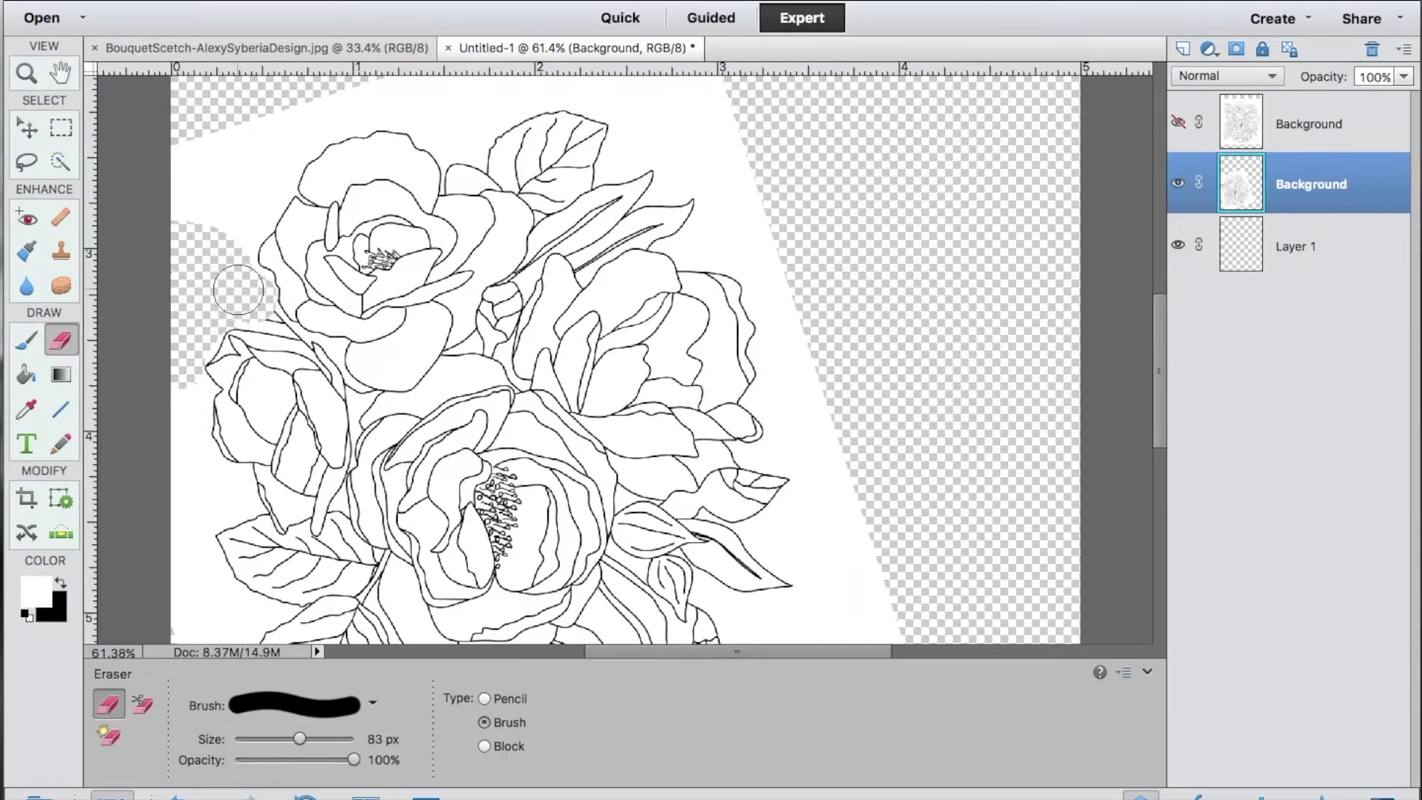
Step: Undo the erasing of the sprigs at the left page edge and redo it
key("ctrl+z")
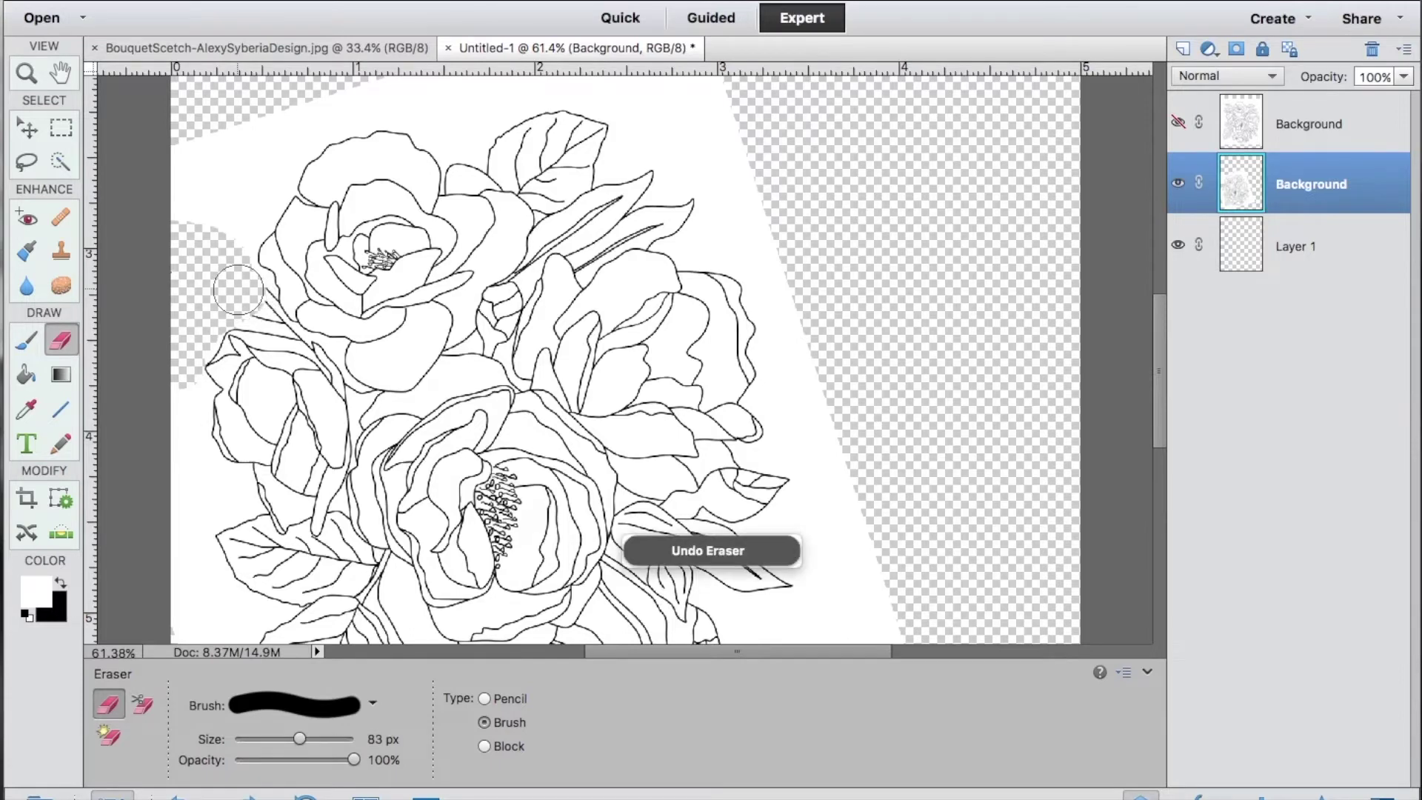
key("ctrl+z")
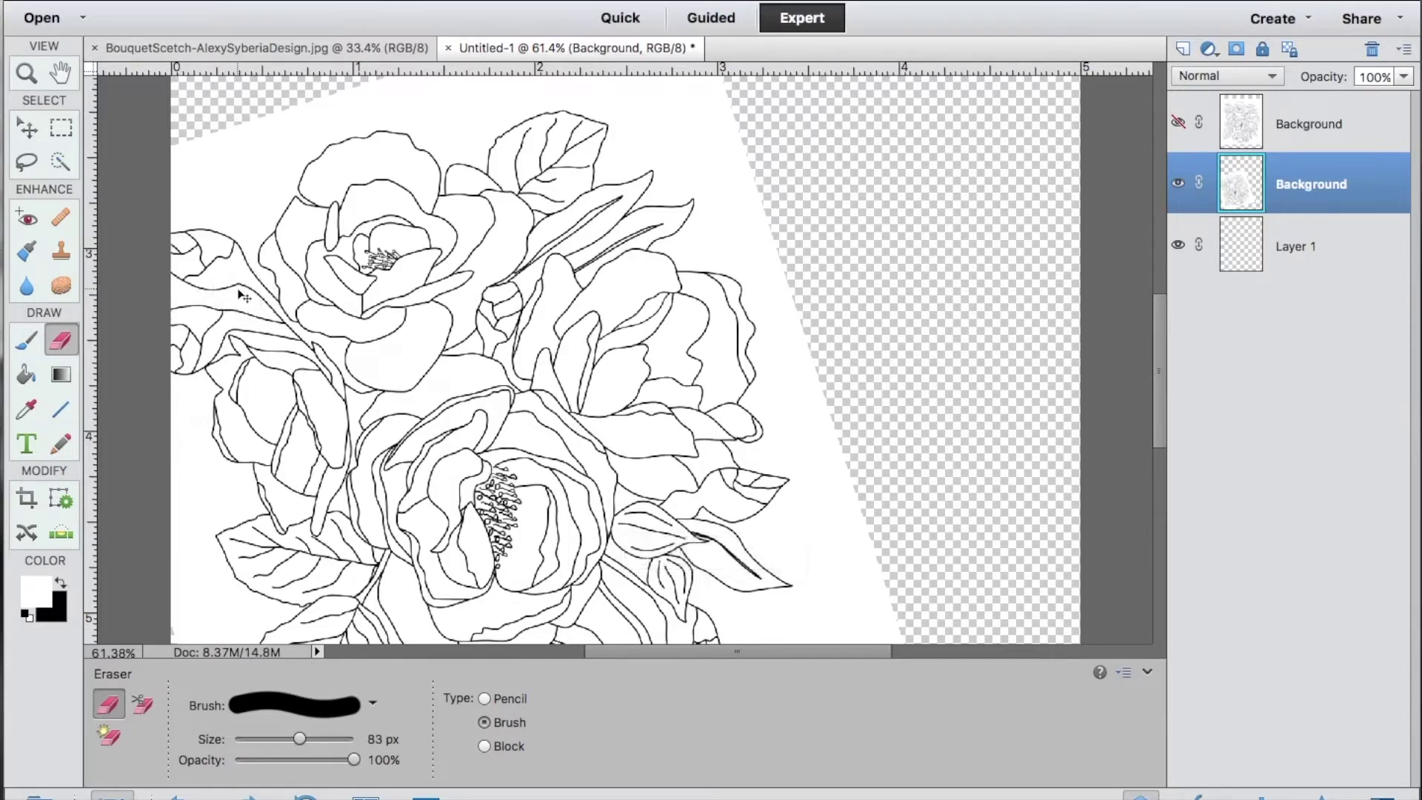
key("ctrl+y")
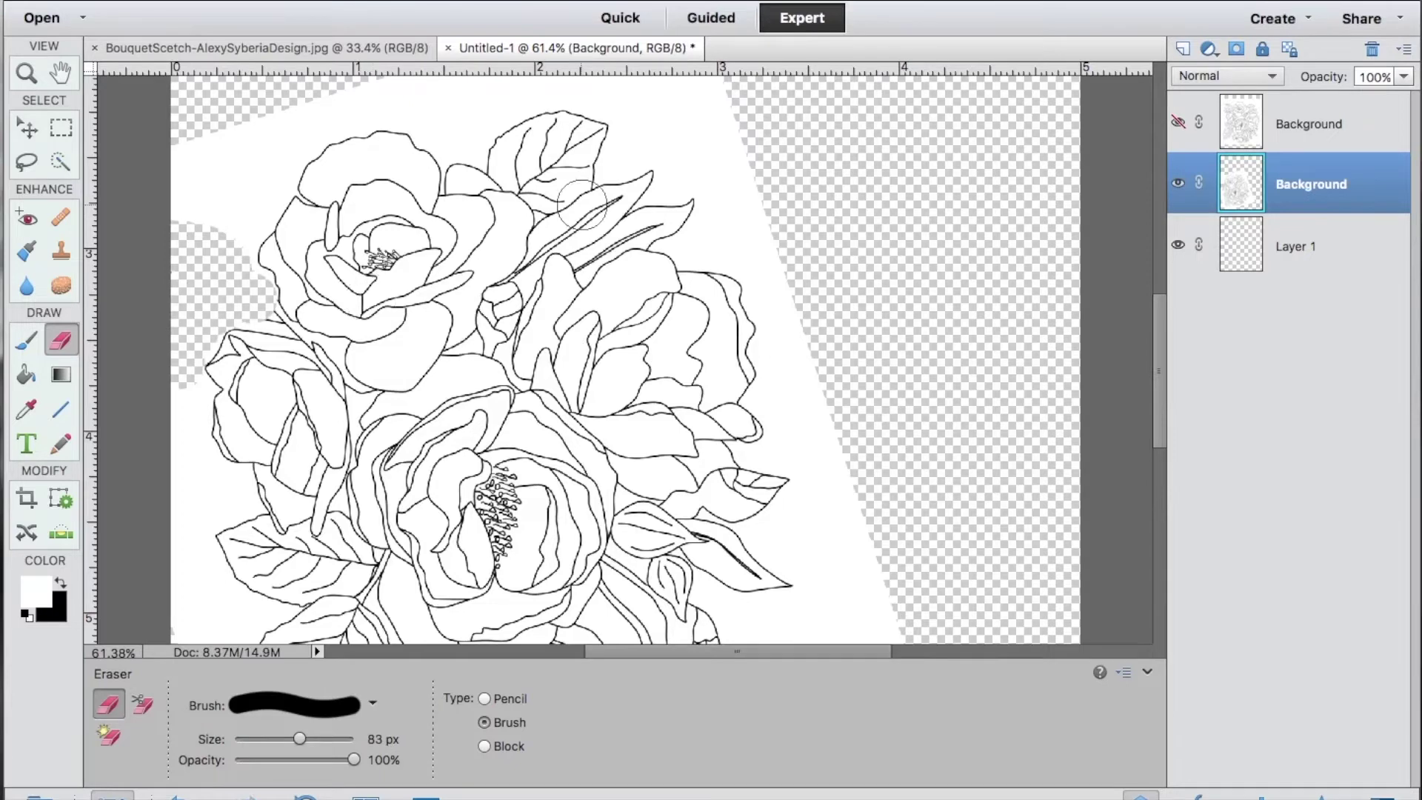
Step: Erase the leaf above the upper rose and the leaves right of the central flower, reducing the eraser to 16 px for detail
mouse_move(566, 143)
left_mouse_down()
mouse_move(596, 123)
mouse_move(599, 135)
mouse_move(536, 122)
mouse_move(507, 146)
left_mouse_up()
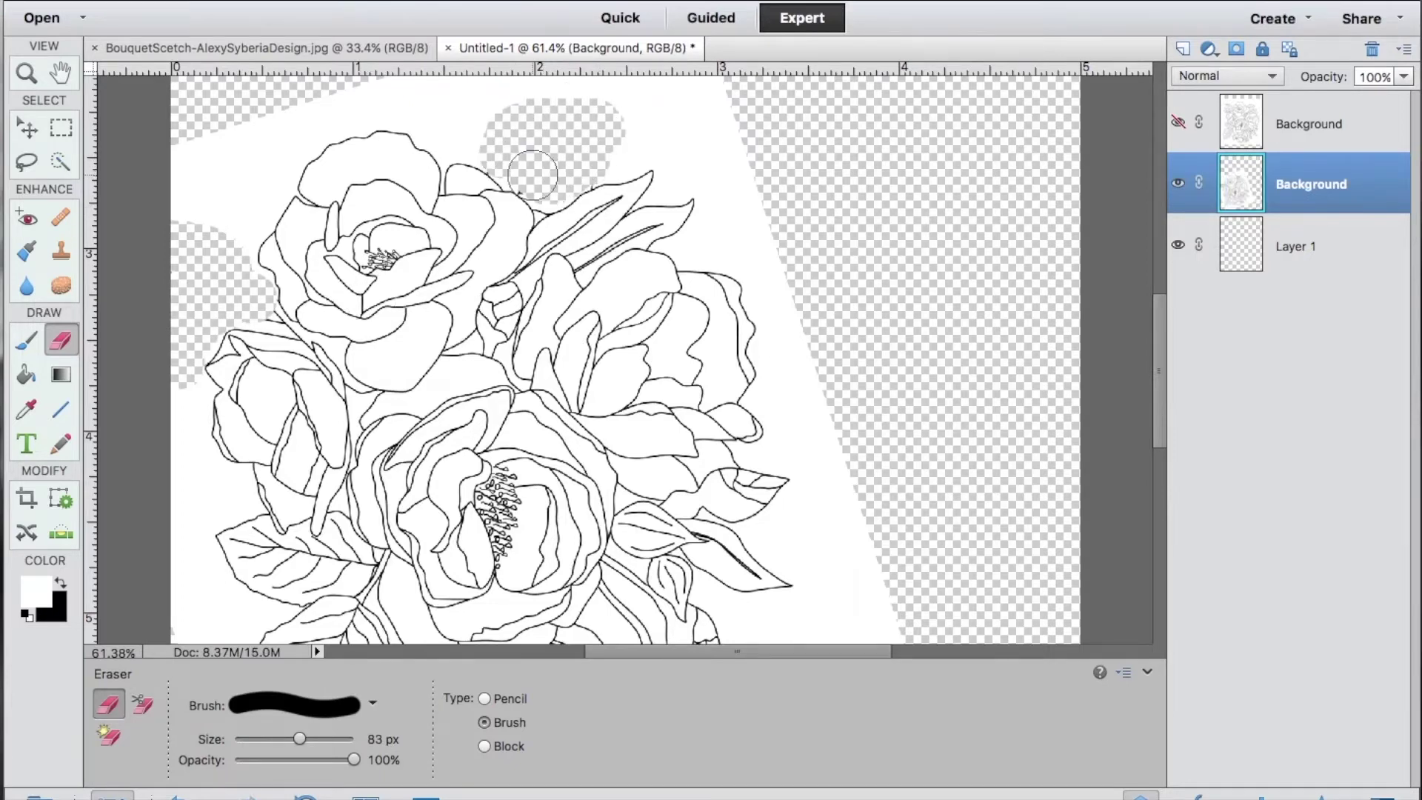
scroll(799, 382, "down", 3)
mouse_move(799, 381)
left_mouse_down()
mouse_move(737, 333)
mouse_move(641, 369)
mouse_move(694, 462)
mouse_move(769, 436)
mouse_move(684, 452)
mouse_move(633, 387)
mouse_move(679, 406)
mouse_move(680, 349)
mouse_move(731, 380)
mouse_move(767, 305)
mouse_move(740, 326)
left_mouse_up()
left_click_drag(299, 739, 249, 739)
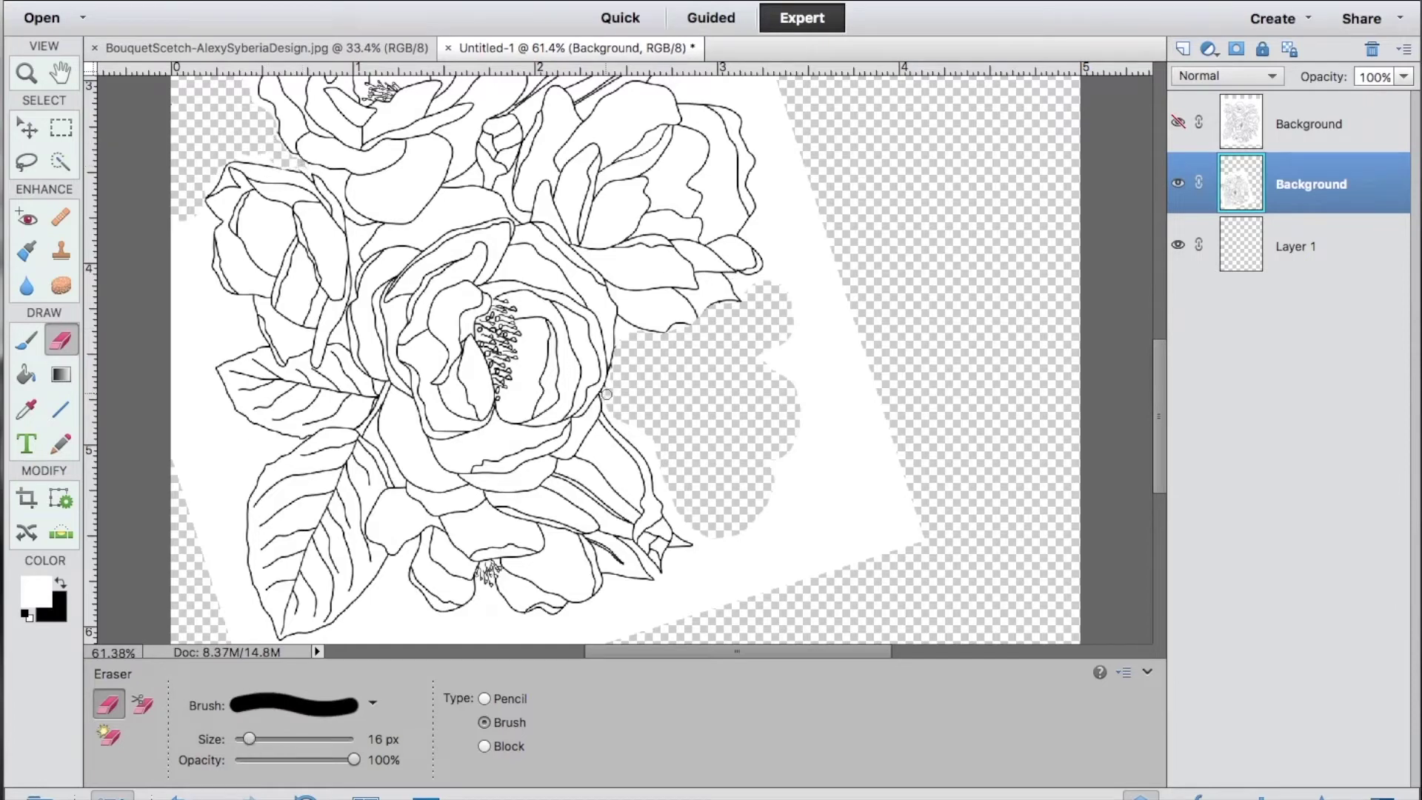
scroll(689, 371, "up", 5)
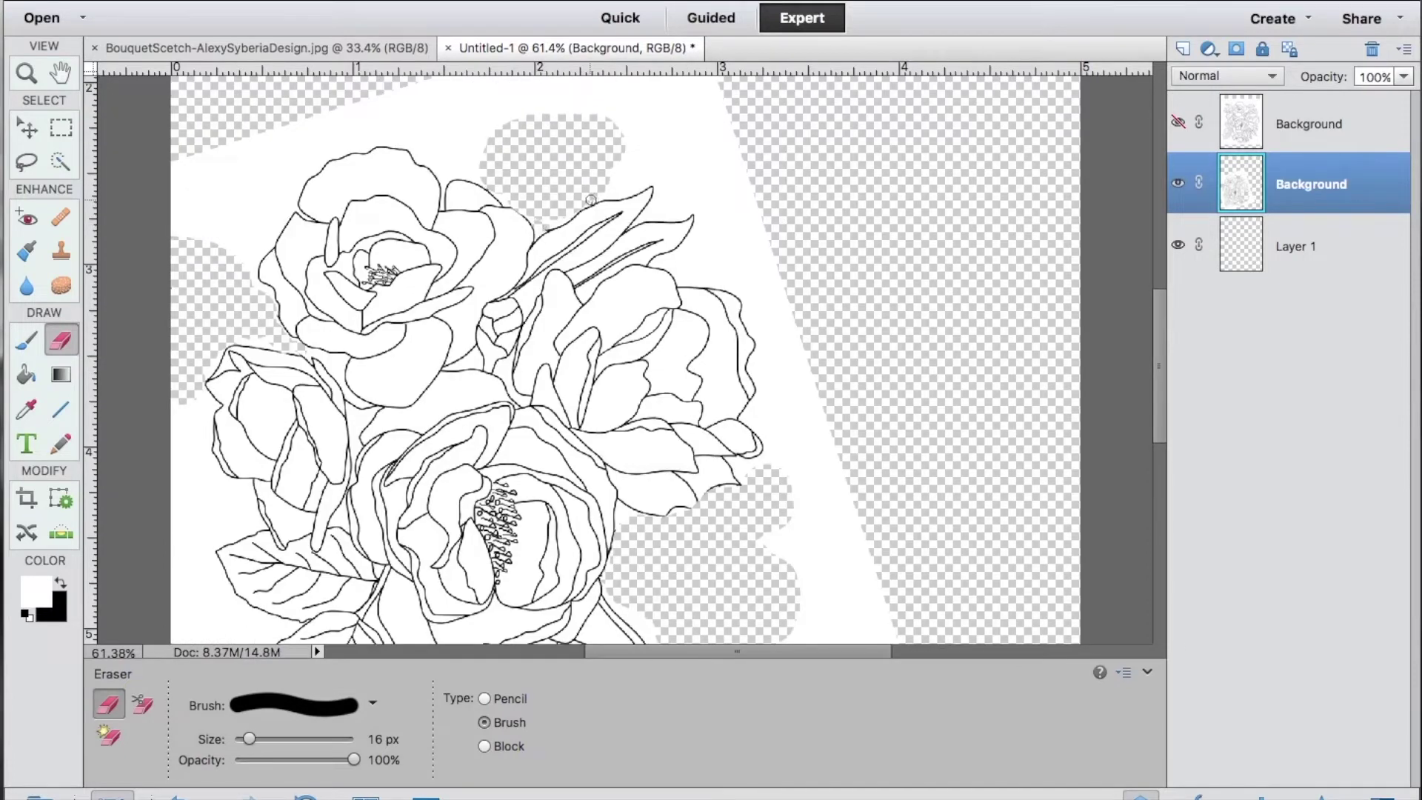
scroll(534, 219, "down", 3)
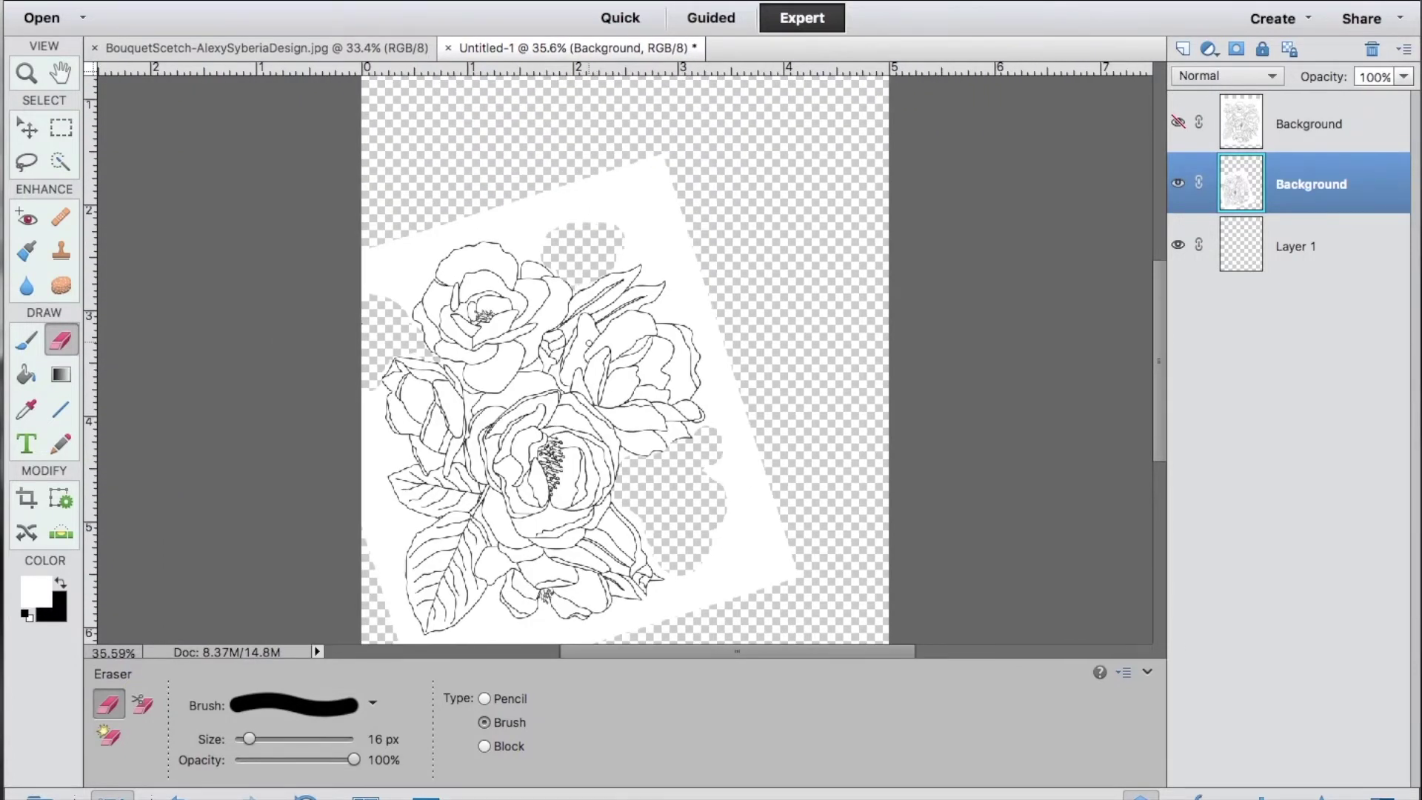
Step: Set the eraser to 83 px and erase the remaining white background around the outline of the smaller bouquet
mouse_move(250, 740)
left_mouse_down()
mouse_move(323, 740)
mouse_move(300, 739)
left_mouse_up()
left_click_drag(522, 203, 684, 180)
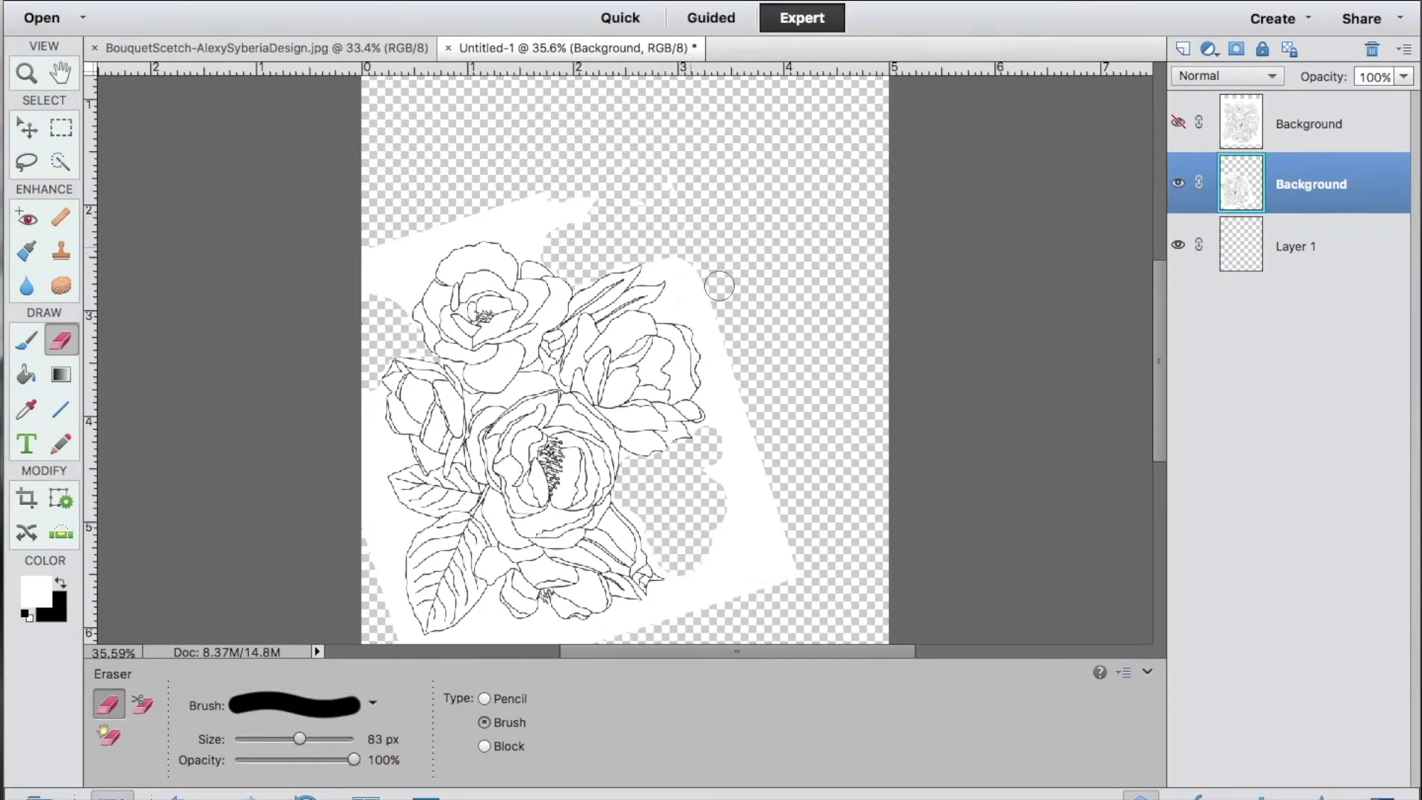
mouse_move(719, 285)
left_mouse_down()
mouse_move(410, 266)
mouse_move(623, 115)
mouse_move(704, 268)
mouse_move(727, 382)
mouse_move(753, 372)
mouse_move(759, 595)
mouse_move(718, 597)
left_mouse_up()
left_click_drag(370, 523, 570, 474)
scroll(370, 518, "down", 3)
left_click_drag(392, 452, 384, 285)
left_click_drag(474, 443, 618, 456)
key("ctrl+z")
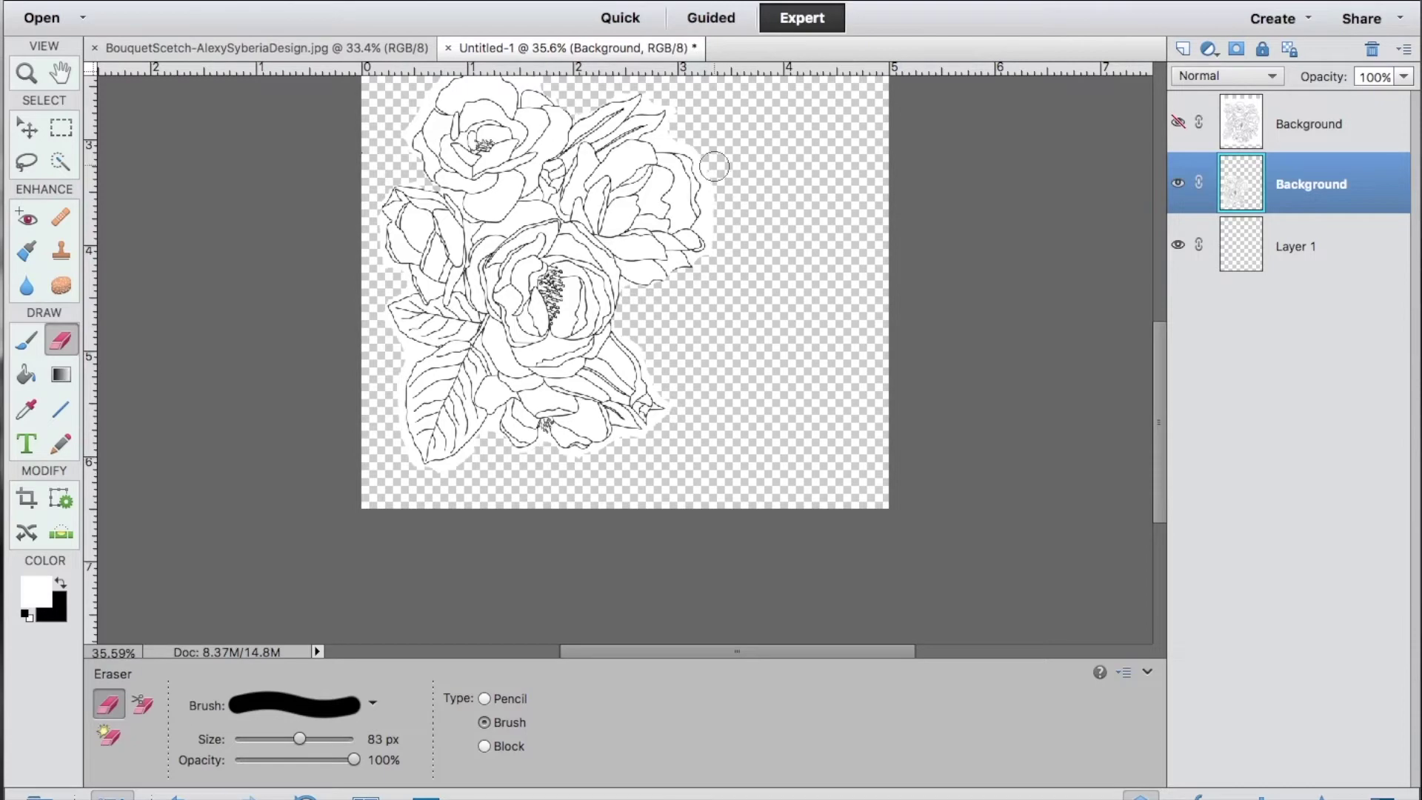
scroll(718, 217, "up", 3)
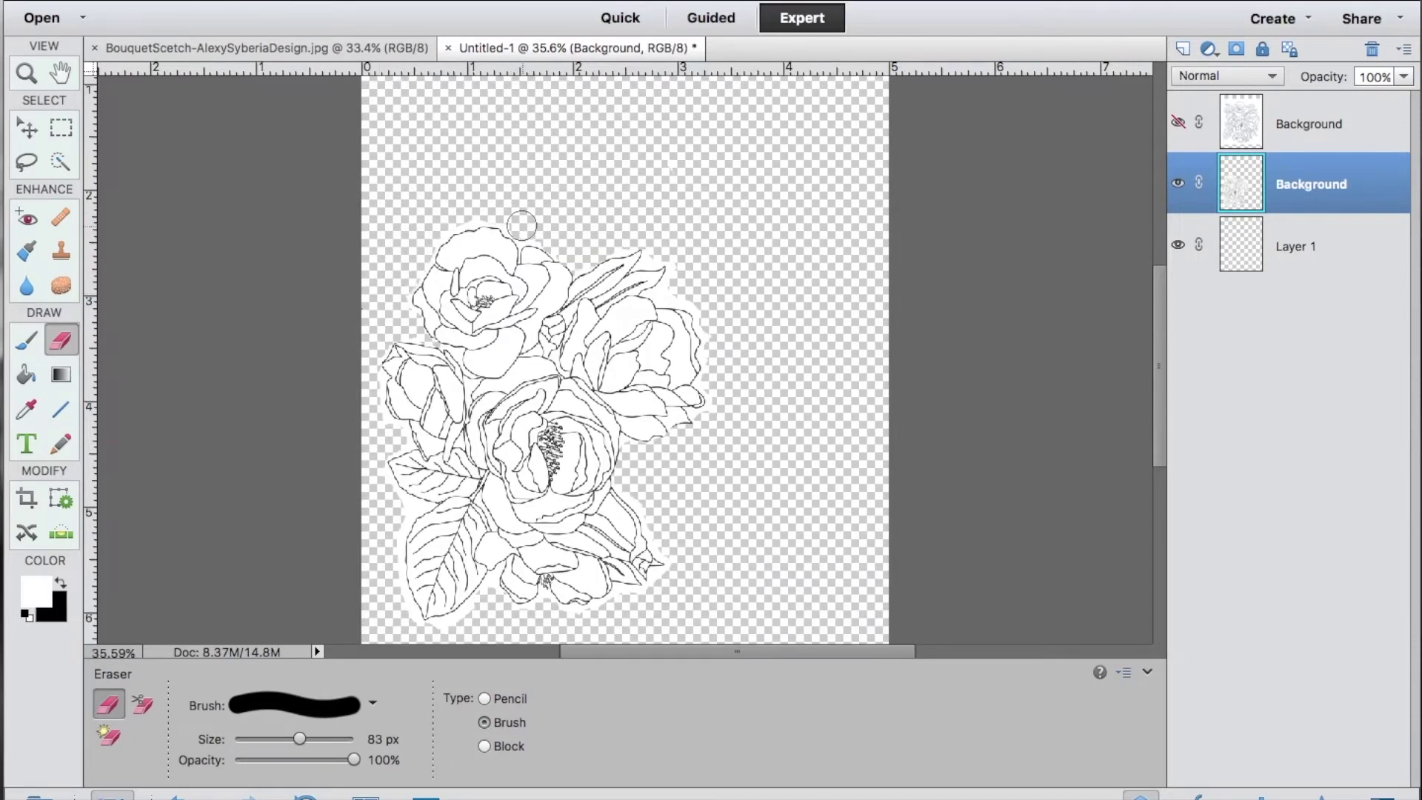
Step: Move the hidden full-size bouquet layer beneath the trimmed copy and make it visible
left_click(1177, 123)
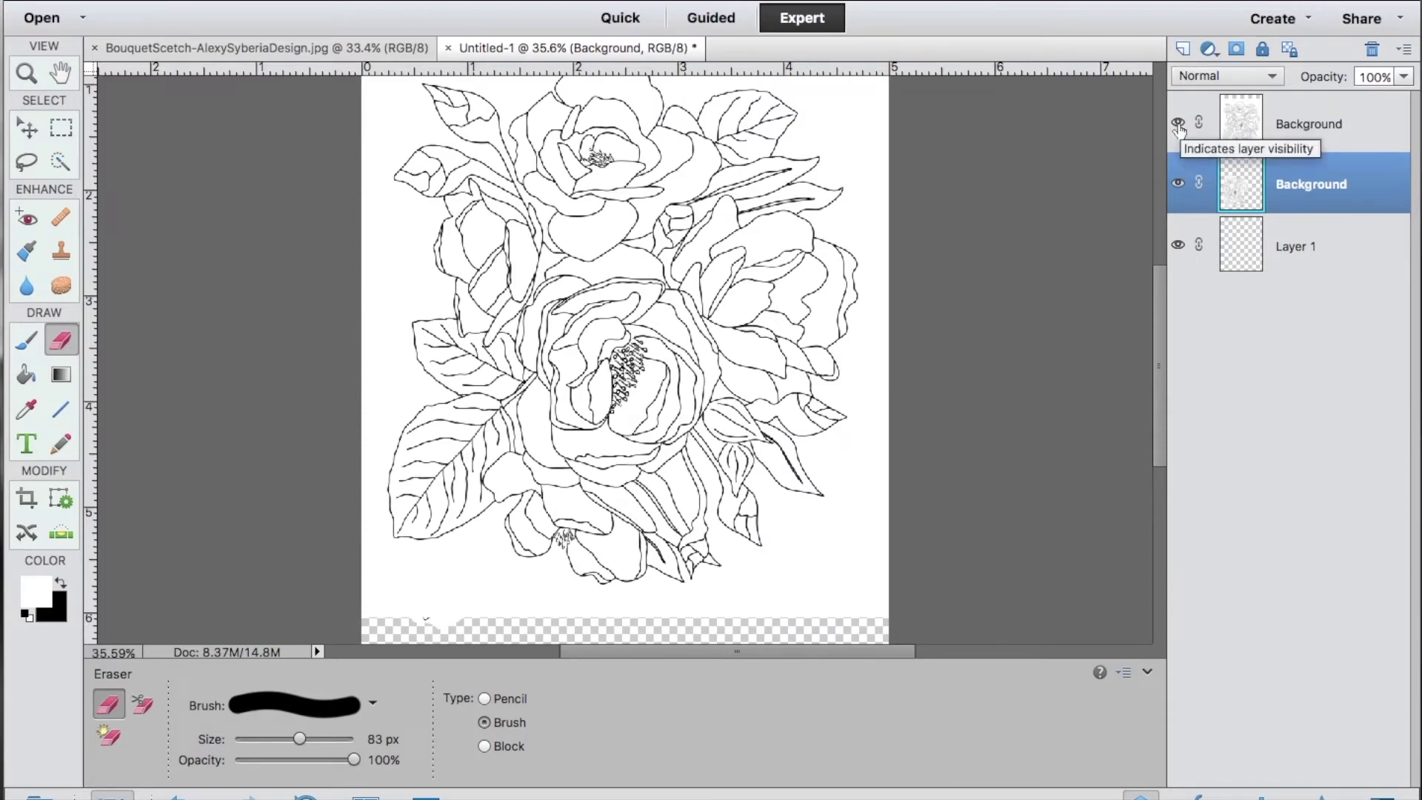
left_click(1178, 124)
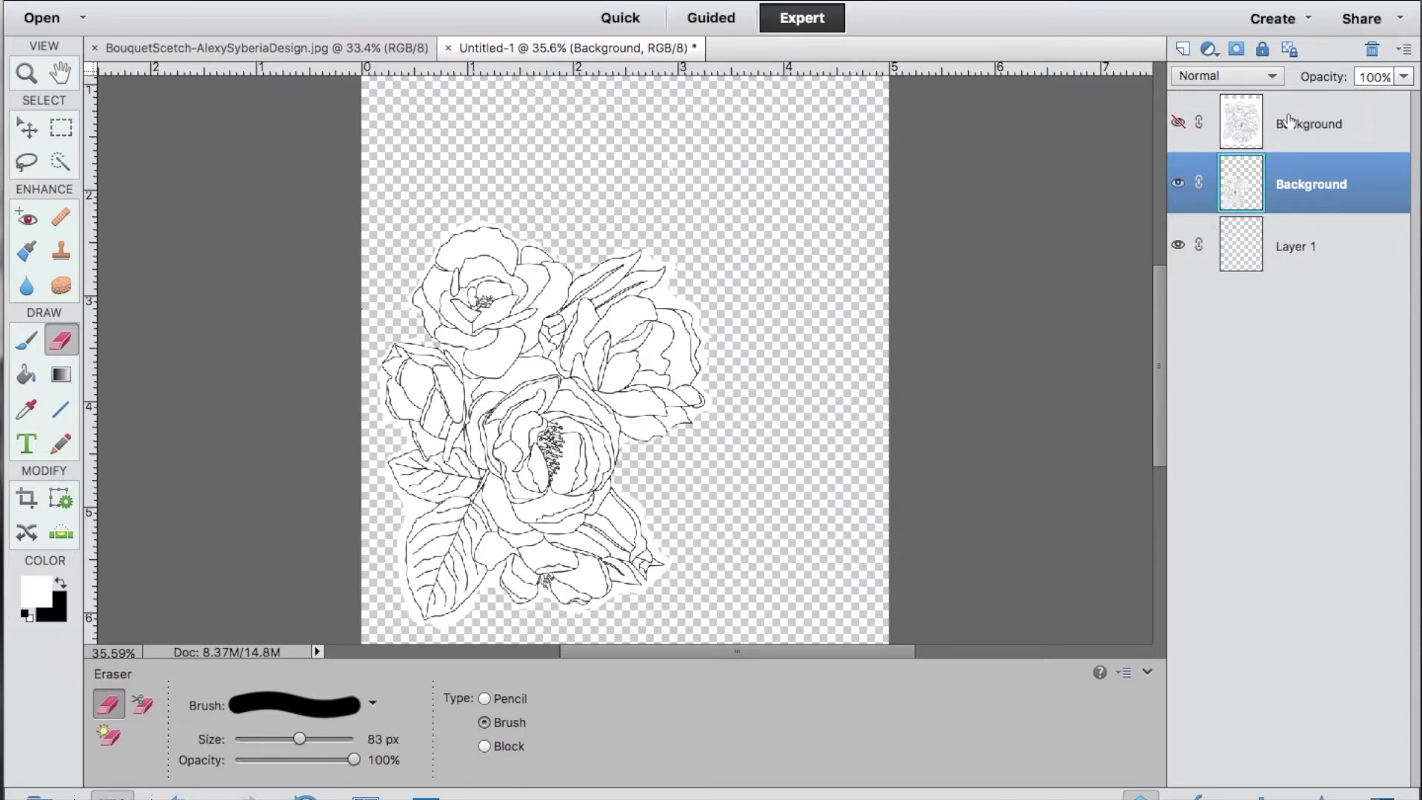
left_click_drag(1295, 140, 1302, 222)
left_click(1179, 183)
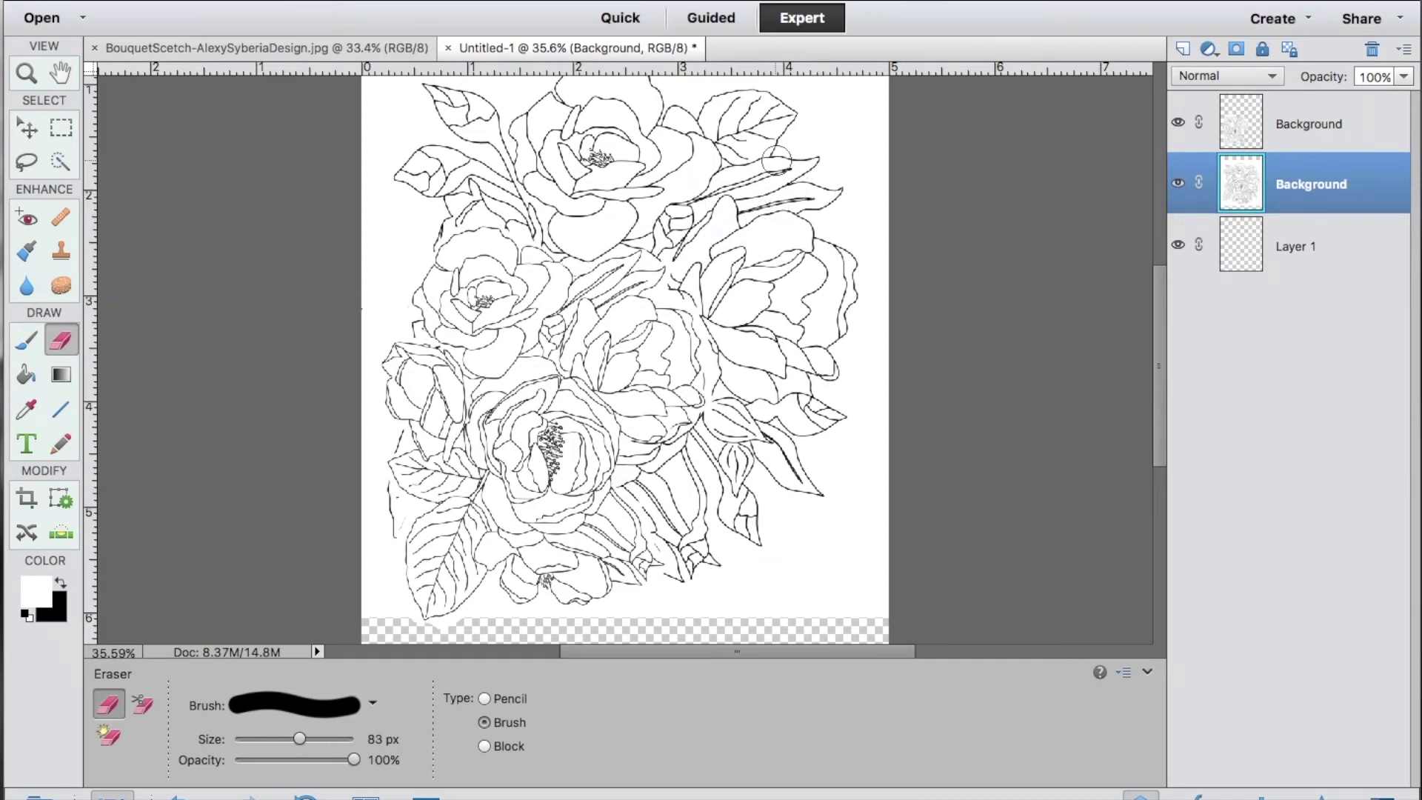
Step: Rotate the full-size bouquet copy about 45 degrees clockwise and scale it down slightly to fit the page
left_click(28, 130)
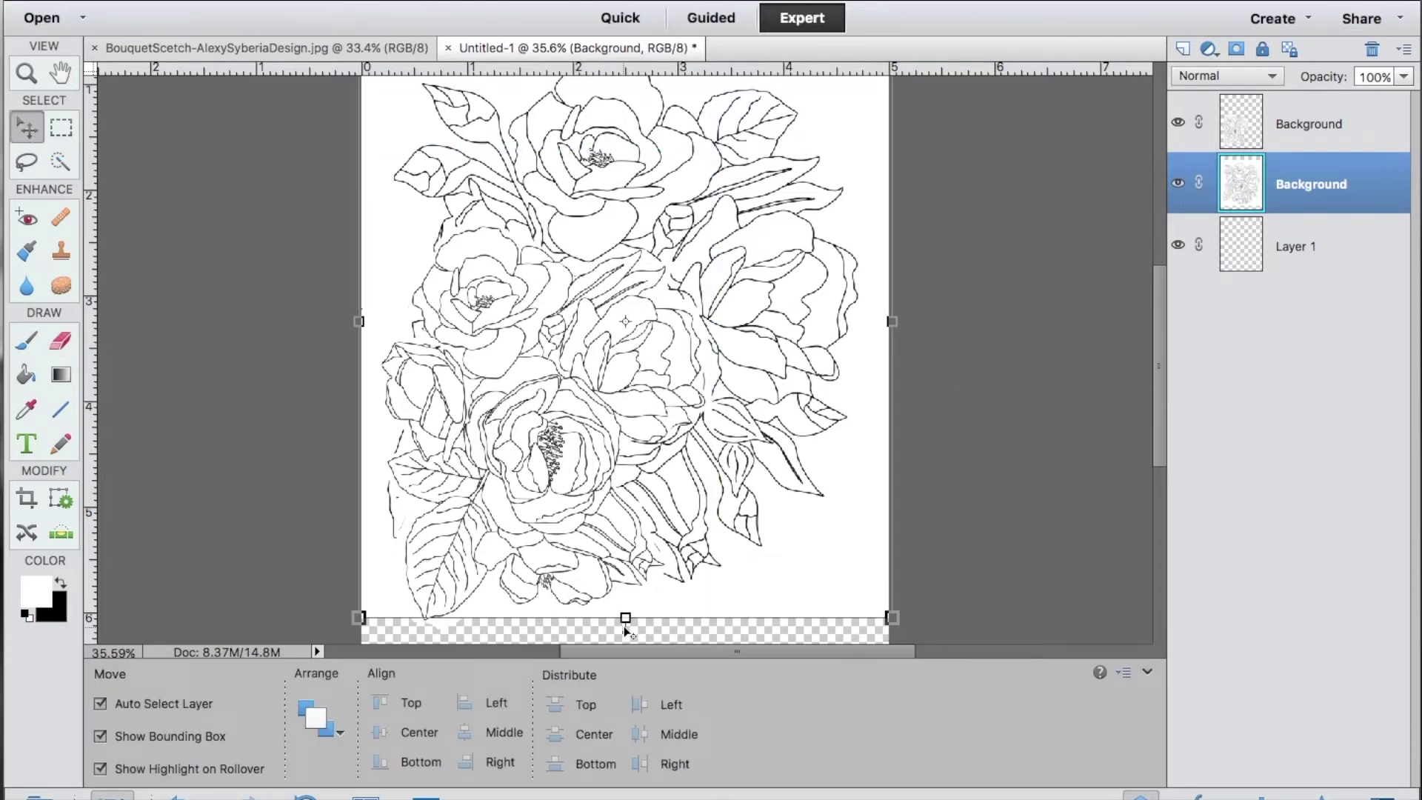
left_click_drag(624, 629, 356, 589)
left_click_drag(791, 254, 787, 310)
mouse_move(1007, 346)
left_mouse_down()
mouse_move(1022, 330)
mouse_move(987, 326)
left_mouse_up()
mouse_move(724, 354)
left_mouse_down()
mouse_move(740, 358)
mouse_move(722, 370)
left_mouse_up()
left_click(566, 629)
Step: Hide the trimmed bouquet layer and erase the left and lower flowers and leaves of the rotated copy with the 83 px eraser
left_click(1178, 122)
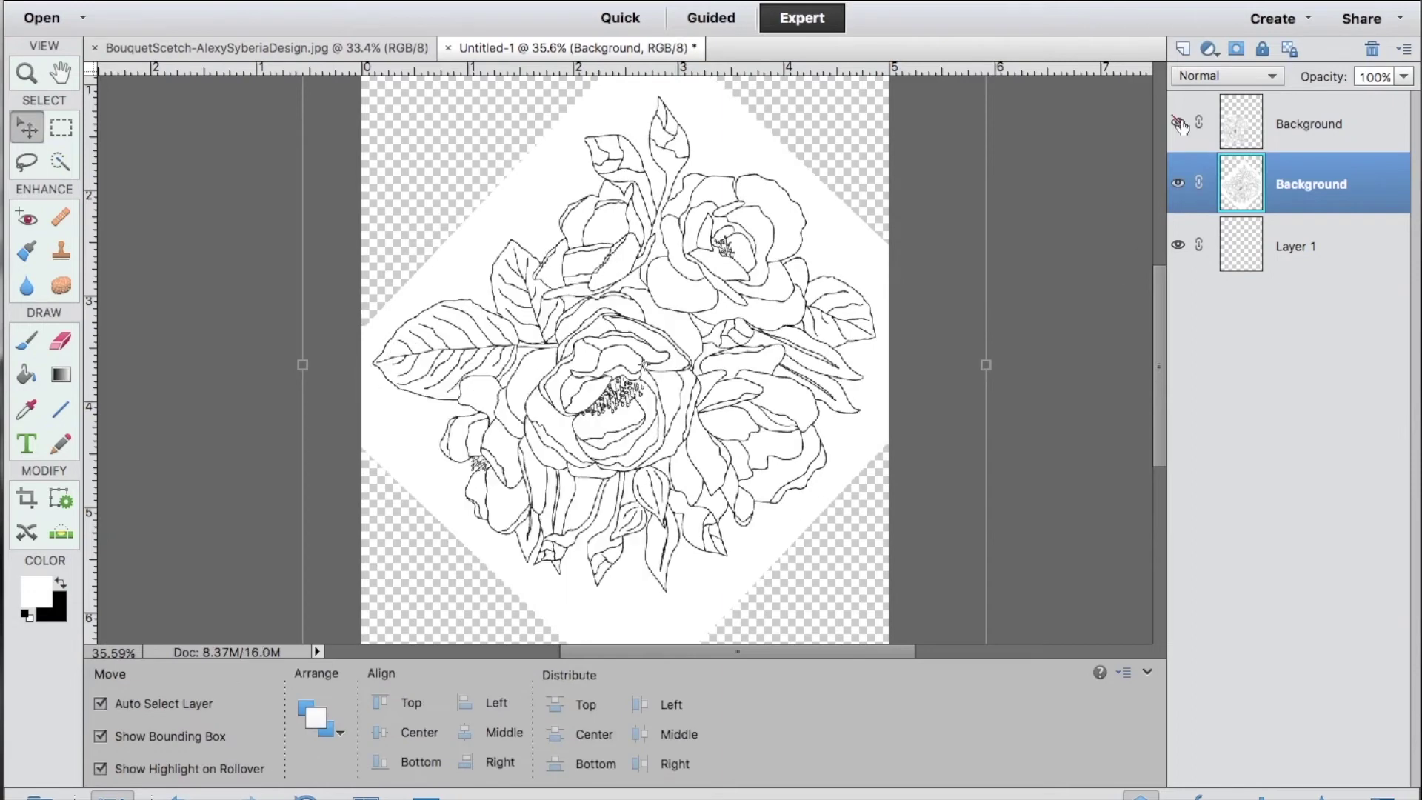
left_click(62, 342)
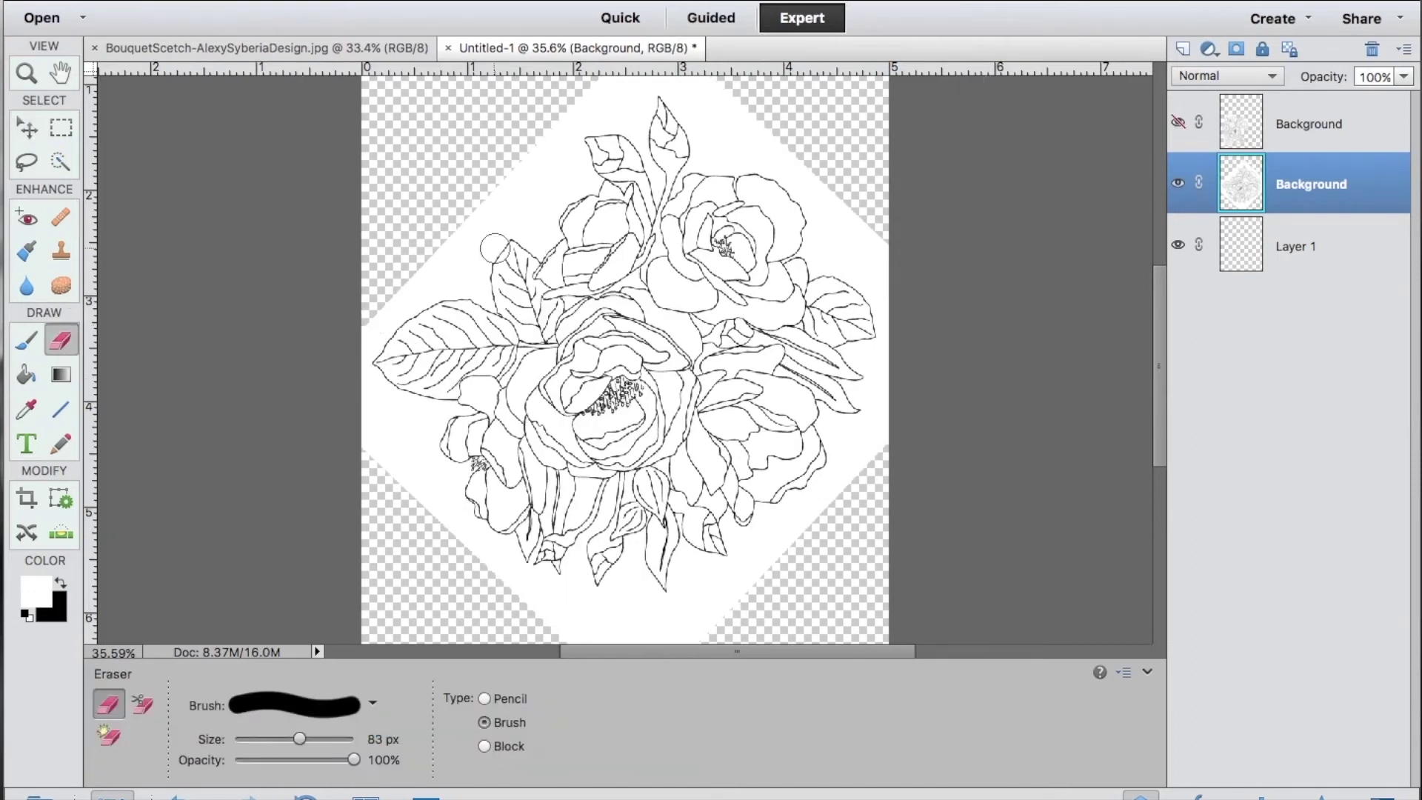
mouse_move(529, 226)
left_mouse_down()
mouse_move(383, 329)
mouse_move(442, 479)
mouse_move(465, 363)
mouse_move(396, 463)
mouse_move(382, 268)
mouse_move(578, 474)
mouse_move(667, 429)
mouse_move(504, 385)
mouse_move(532, 286)
mouse_move(496, 566)
mouse_move(561, 554)
mouse_move(548, 636)
mouse_move(621, 608)
left_mouse_up()
scroll(621, 608, "down", 5)
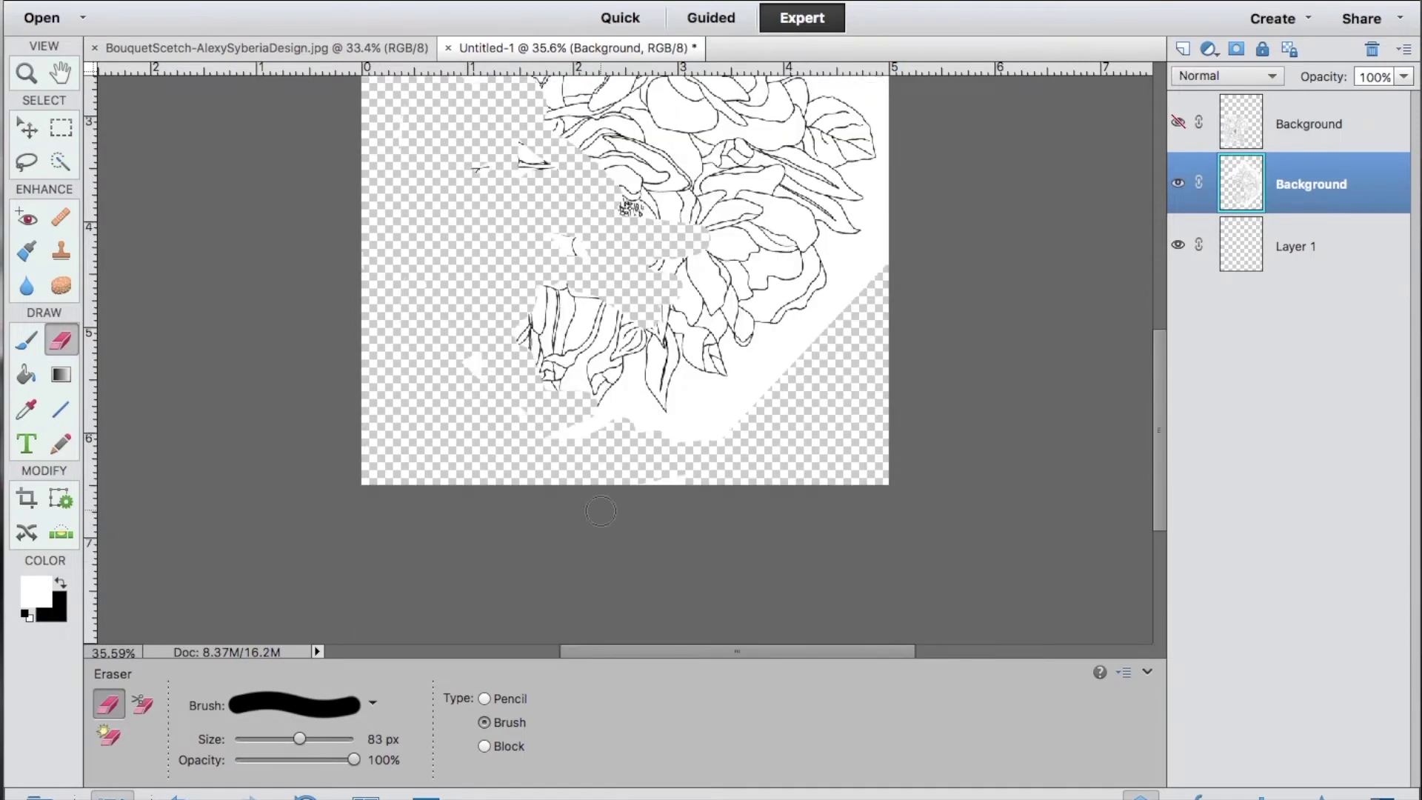
mouse_move(518, 279)
left_mouse_down()
mouse_move(554, 313)
mouse_move(551, 380)
mouse_move(719, 407)
left_mouse_up()
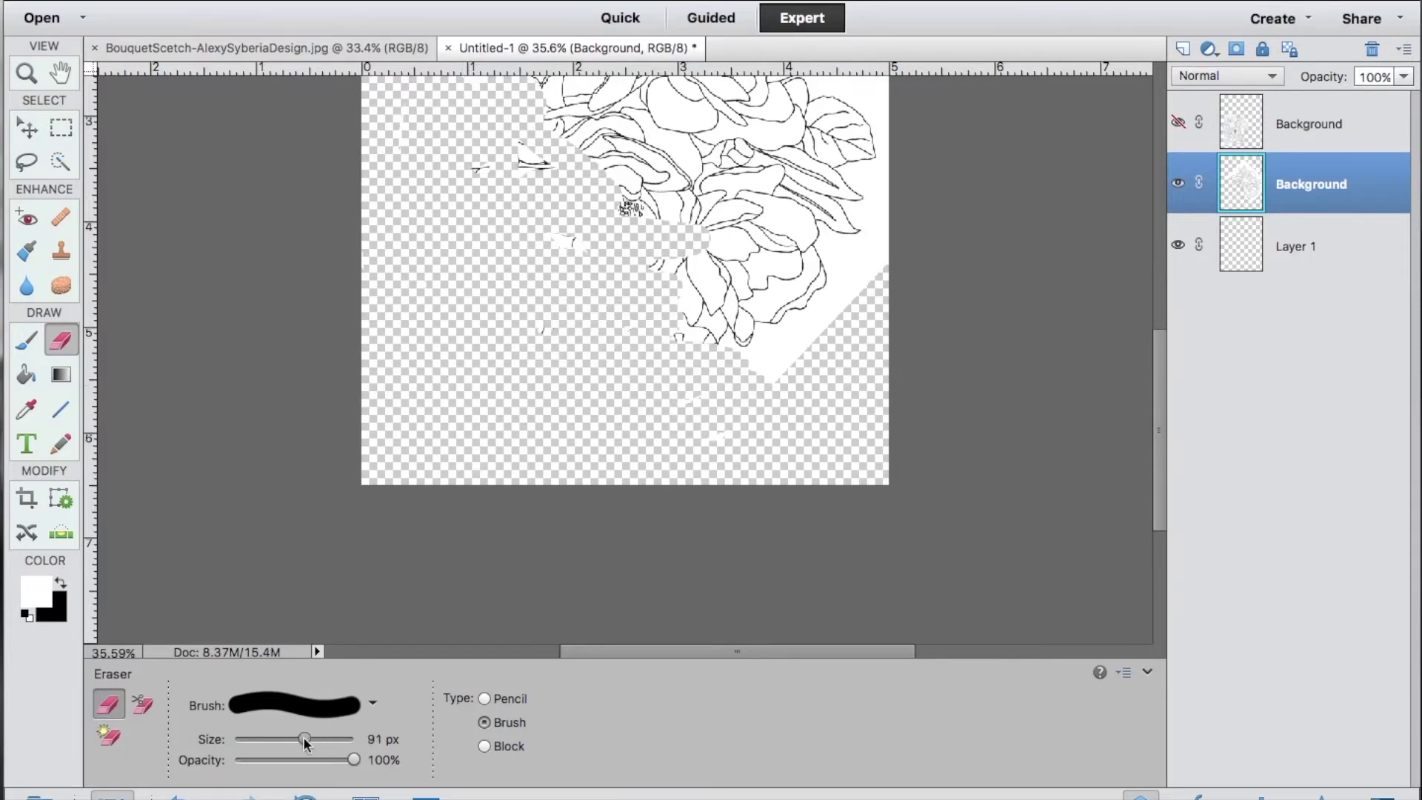
Step: Enlarge the eraser to 165 px and erase the rotated copy's remaining background and lower flowers around the rose, buds and right-hand leaves
left_click_drag(303, 736, 333, 737)
key("bracketleft")
key("bracketleft")
scroll(395, 496, "up", 8)
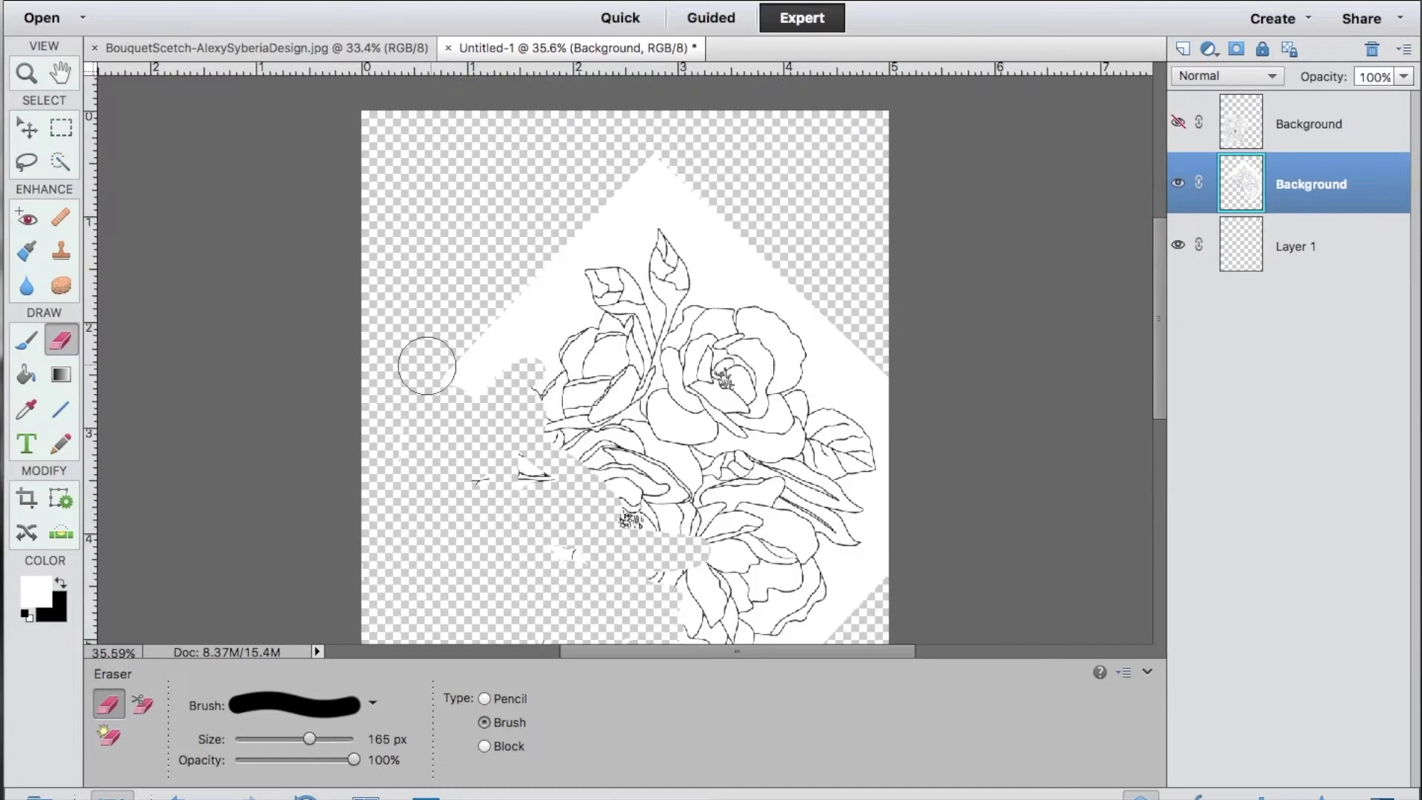
mouse_move(426, 366)
left_mouse_down()
mouse_move(529, 469)
mouse_move(440, 438)
mouse_move(524, 291)
mouse_move(564, 233)
mouse_move(610, 206)
mouse_move(698, 190)
mouse_move(830, 311)
mouse_move(878, 445)
left_mouse_up()
scroll(794, 485, "down", 4)
mouse_move(740, 415)
left_mouse_down()
mouse_move(694, 442)
mouse_move(777, 445)
mouse_move(808, 411)
mouse_move(707, 422)
mouse_move(606, 349)
mouse_move(555, 254)
mouse_move(563, 178)
mouse_move(578, 215)
mouse_move(611, 184)
mouse_move(596, 175)
mouse_move(616, 178)
mouse_move(626, 205)
mouse_move(593, 193)
mouse_move(607, 226)
mouse_move(537, 237)
mouse_move(607, 266)
mouse_move(498, 207)
mouse_move(553, 127)
mouse_move(641, 516)
mouse_move(499, 413)
mouse_move(664, 498)
left_mouse_up()
mouse_move(867, 444)
left_mouse_down()
mouse_move(894, 374)
mouse_move(885, 282)
mouse_move(819, 140)
left_mouse_up()
Step: Show the trimmed bouquet layer again and erase the rotated copy's leaves to the right of and below its rose
left_click(1177, 132)
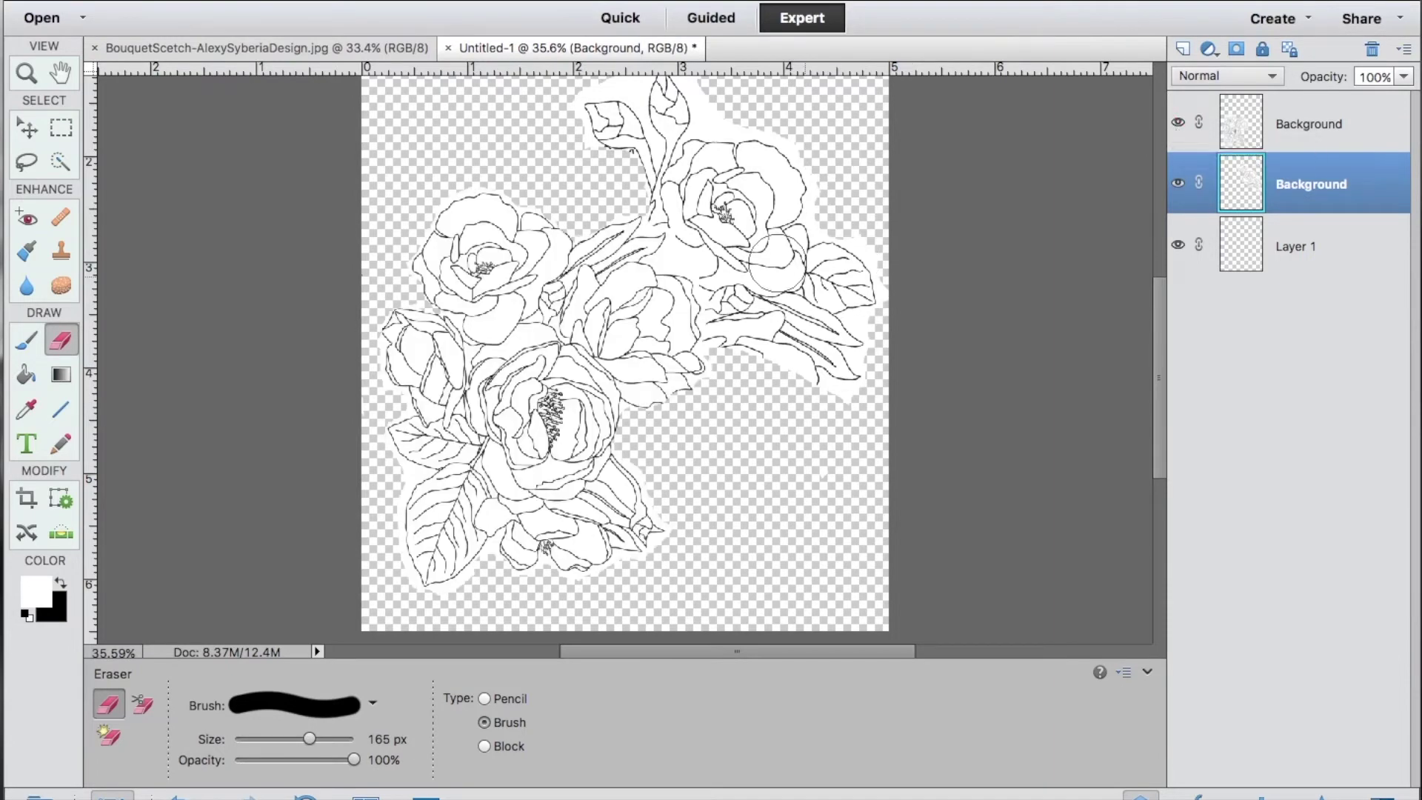
scroll(705, 289, "up", 1)
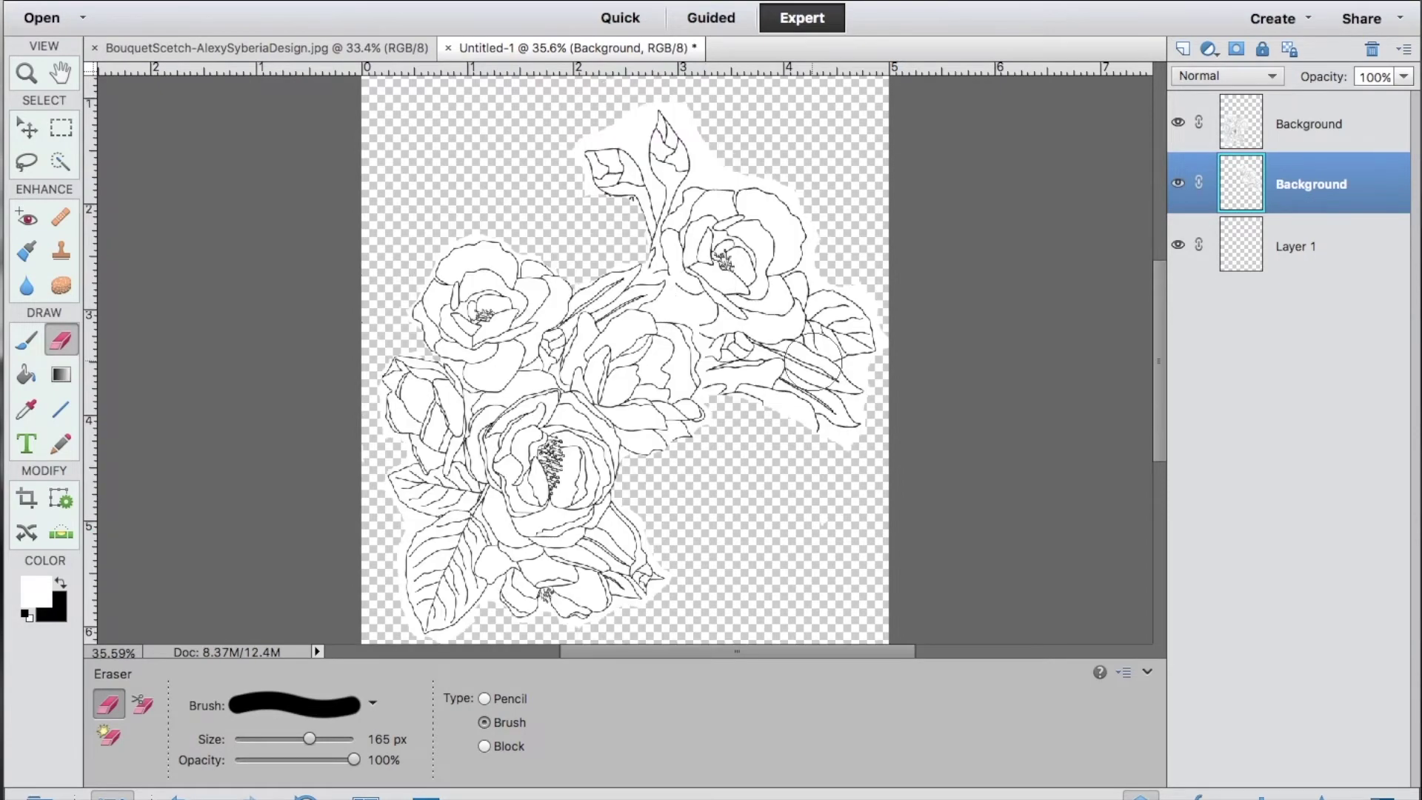
mouse_move(907, 283)
left_mouse_down()
mouse_move(863, 297)
mouse_move(854, 339)
mouse_move(839, 302)
mouse_move(877, 417)
mouse_move(771, 412)
mouse_move(735, 384)
mouse_move(807, 372)
mouse_move(844, 318)
left_mouse_up()
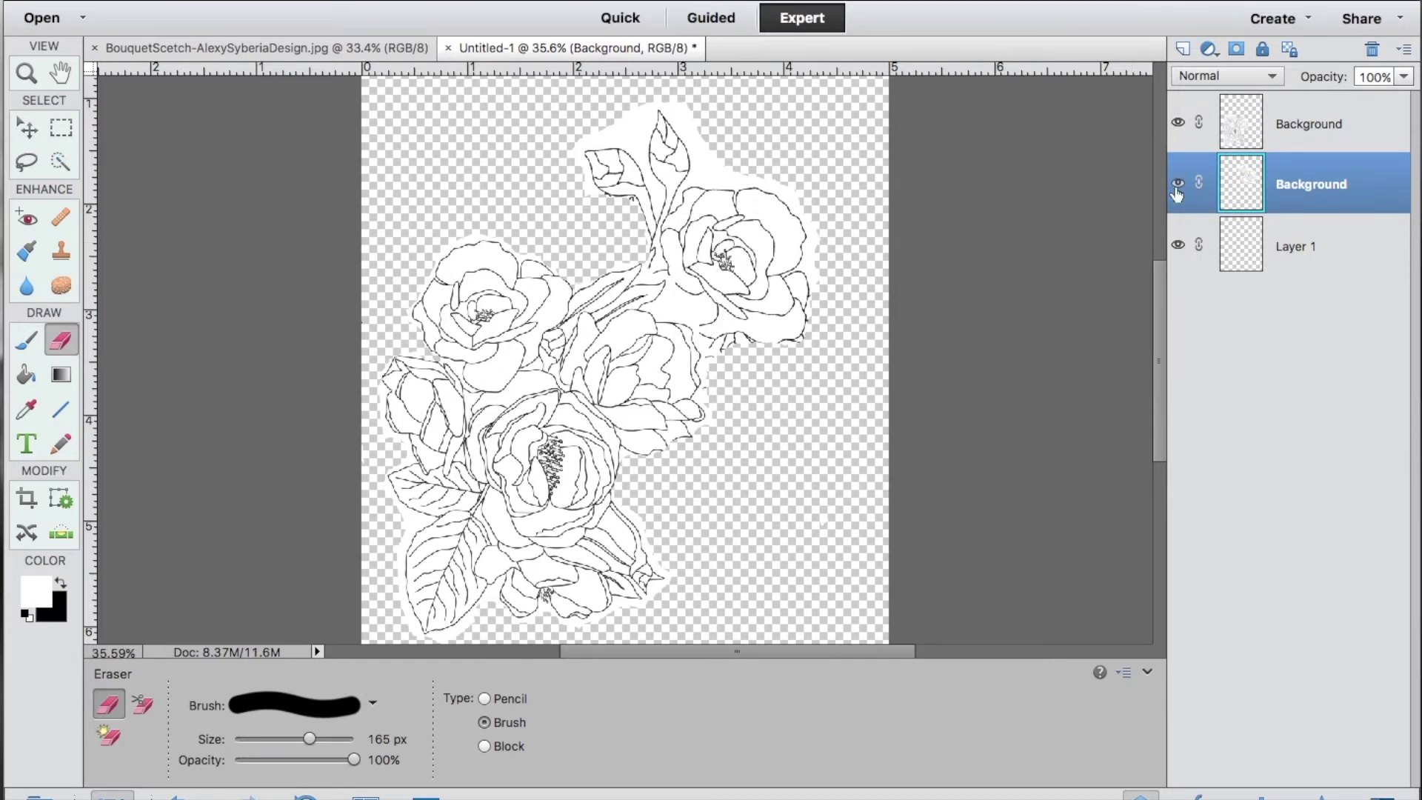
Step: Hide the trimmed bouquet, erase the stray bits around the single rose and its buds, and show the bouquet again
left_click(1179, 123)
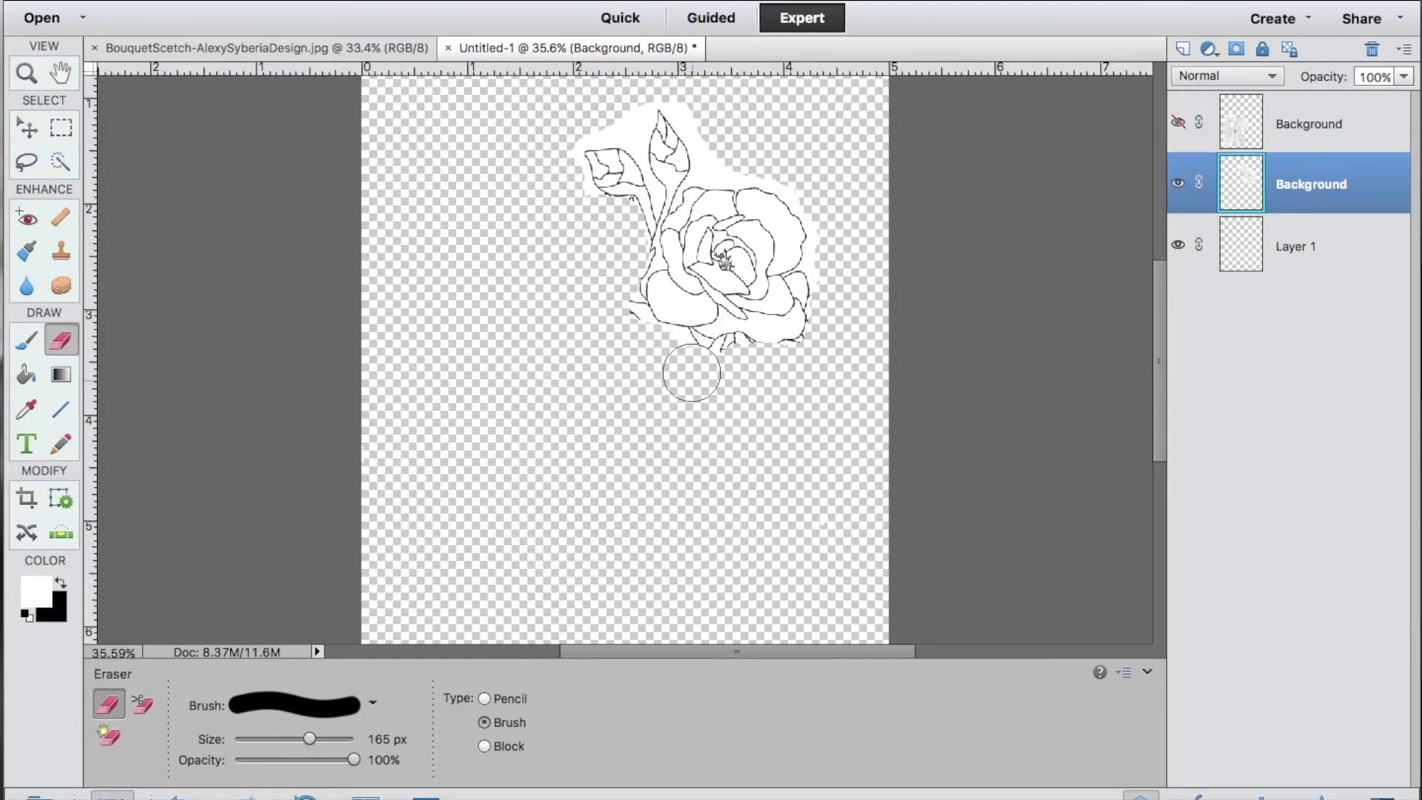
mouse_move(682, 356)
left_mouse_down()
mouse_move(733, 365)
mouse_move(648, 352)
mouse_move(622, 323)
mouse_move(720, 370)
mouse_move(789, 372)
mouse_move(831, 349)
mouse_move(837, 213)
mouse_move(778, 164)
mouse_move(726, 158)
mouse_move(711, 118)
mouse_move(672, 92)
mouse_move(697, 94)
mouse_move(583, 117)
left_mouse_up()
left_click(1177, 121)
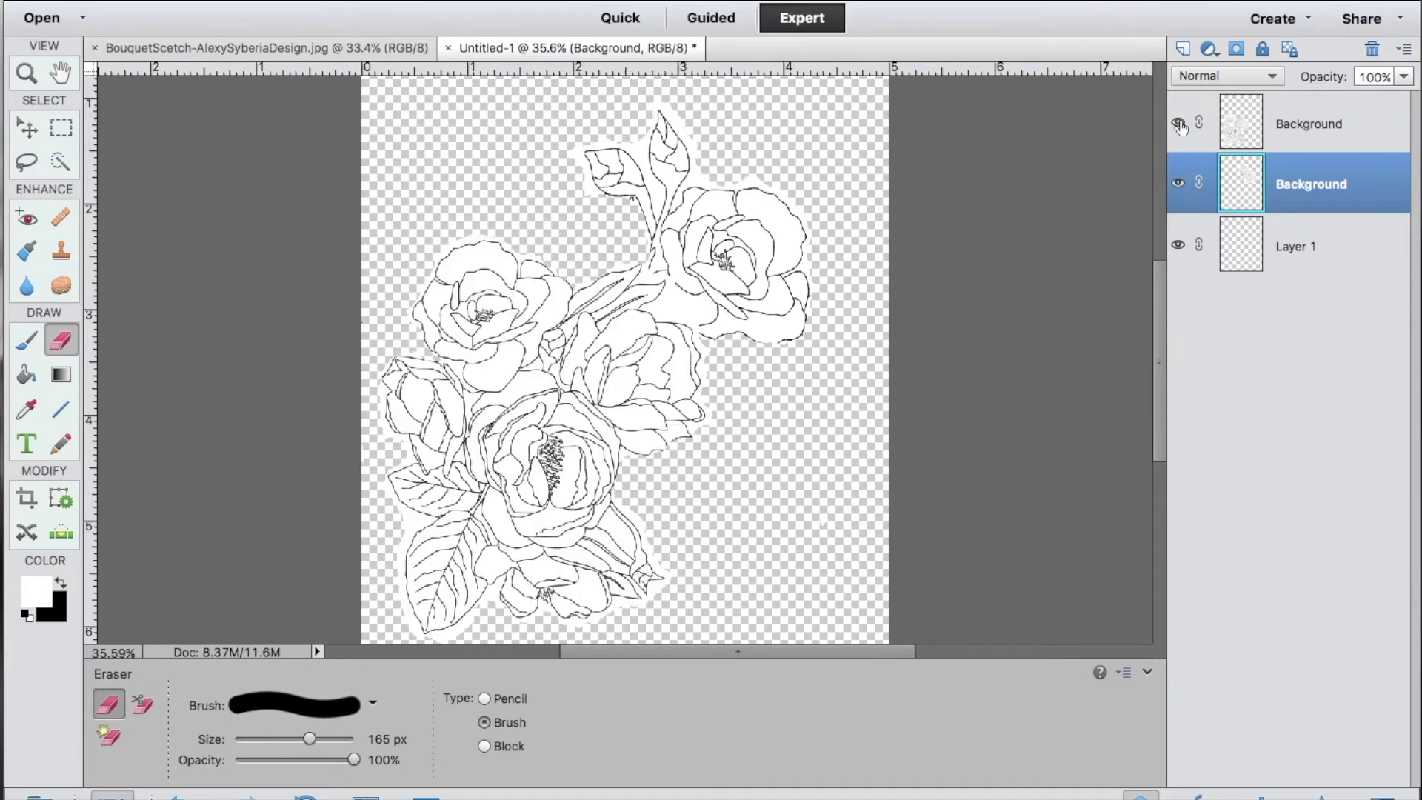
Step: Toggle the trimmed bouquet layer off and on, and hide the single rose layer beneath it
left_click(1177, 123)
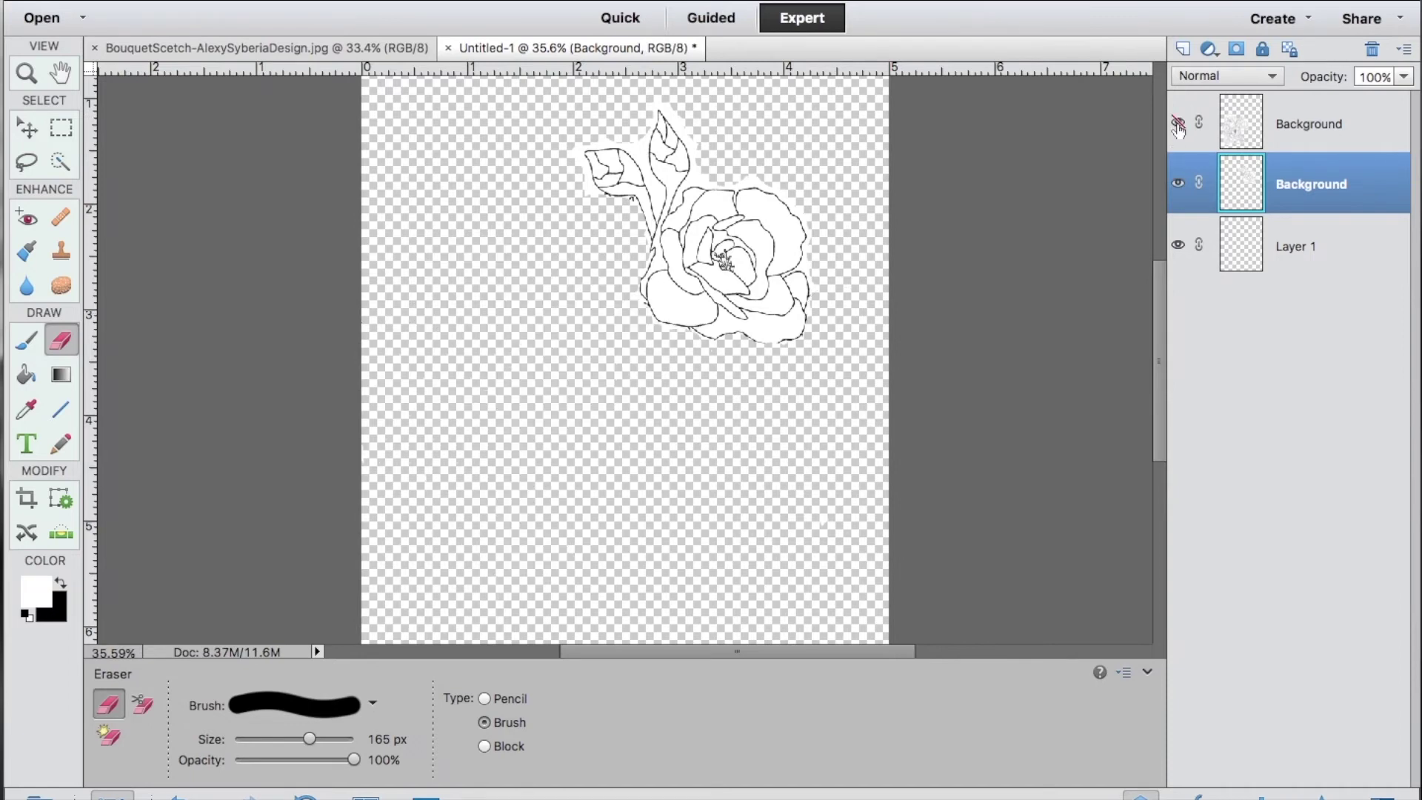
left_click(1177, 123)
left_click(1177, 184)
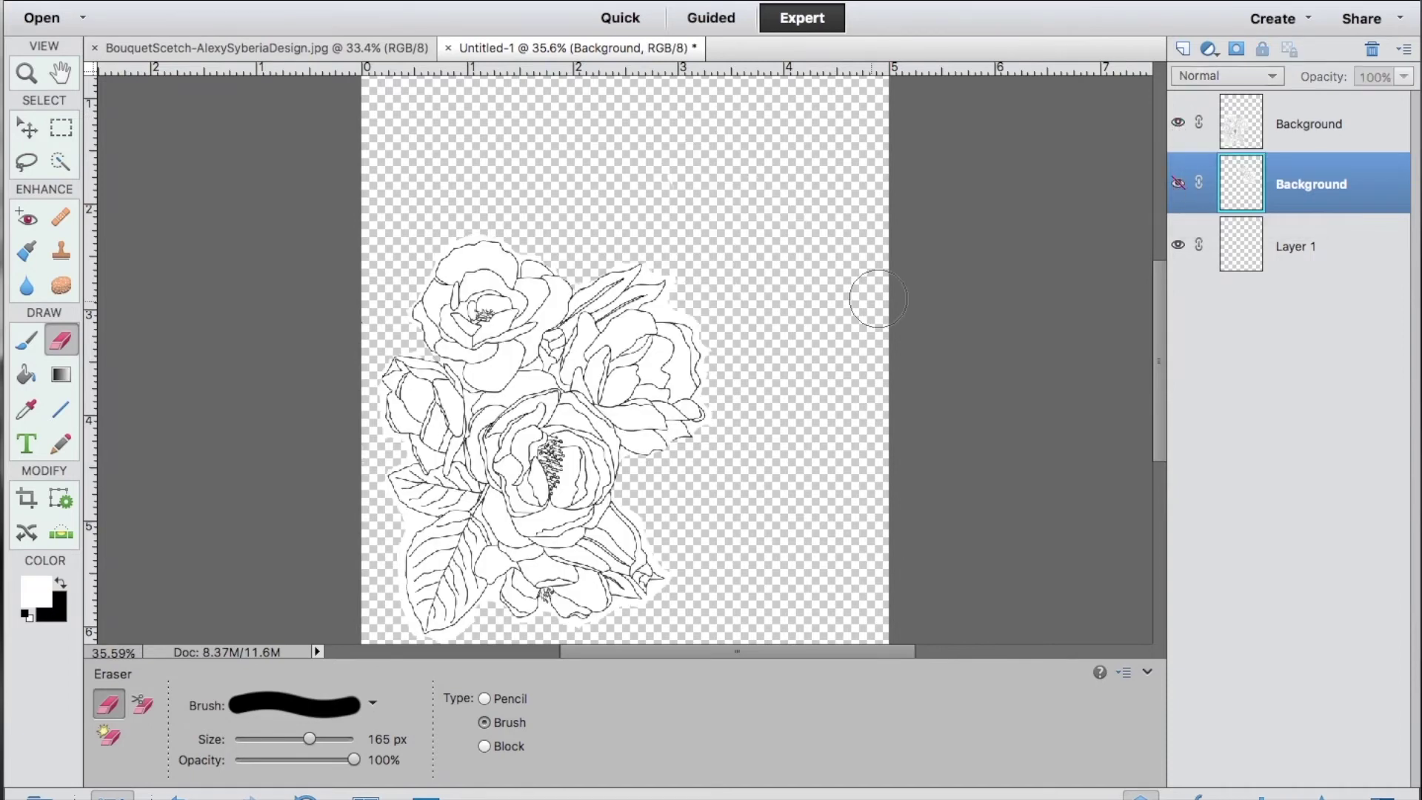
right_click(749, 260)
scroll(753, 265, "up", 5)
left_click(753, 265)
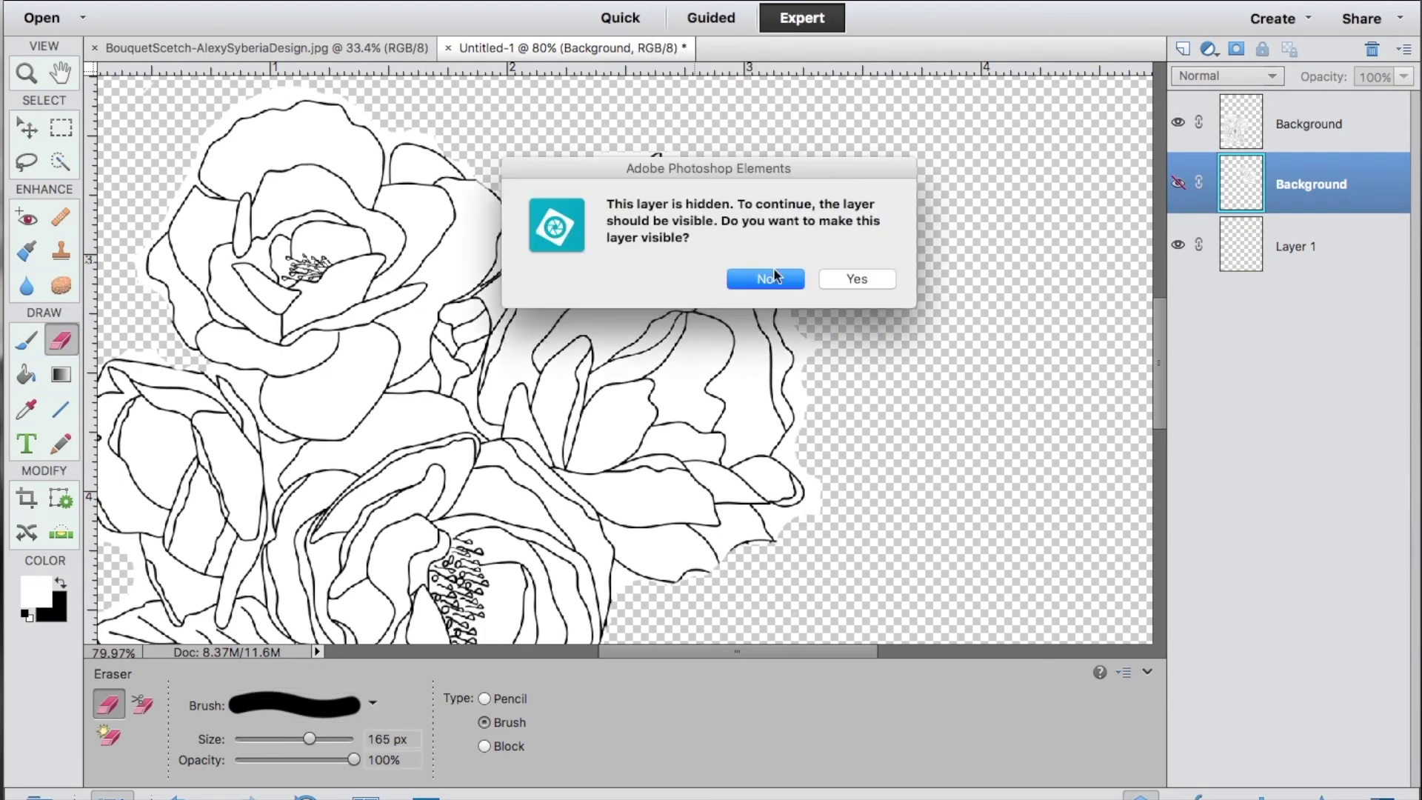
left_click(764, 276)
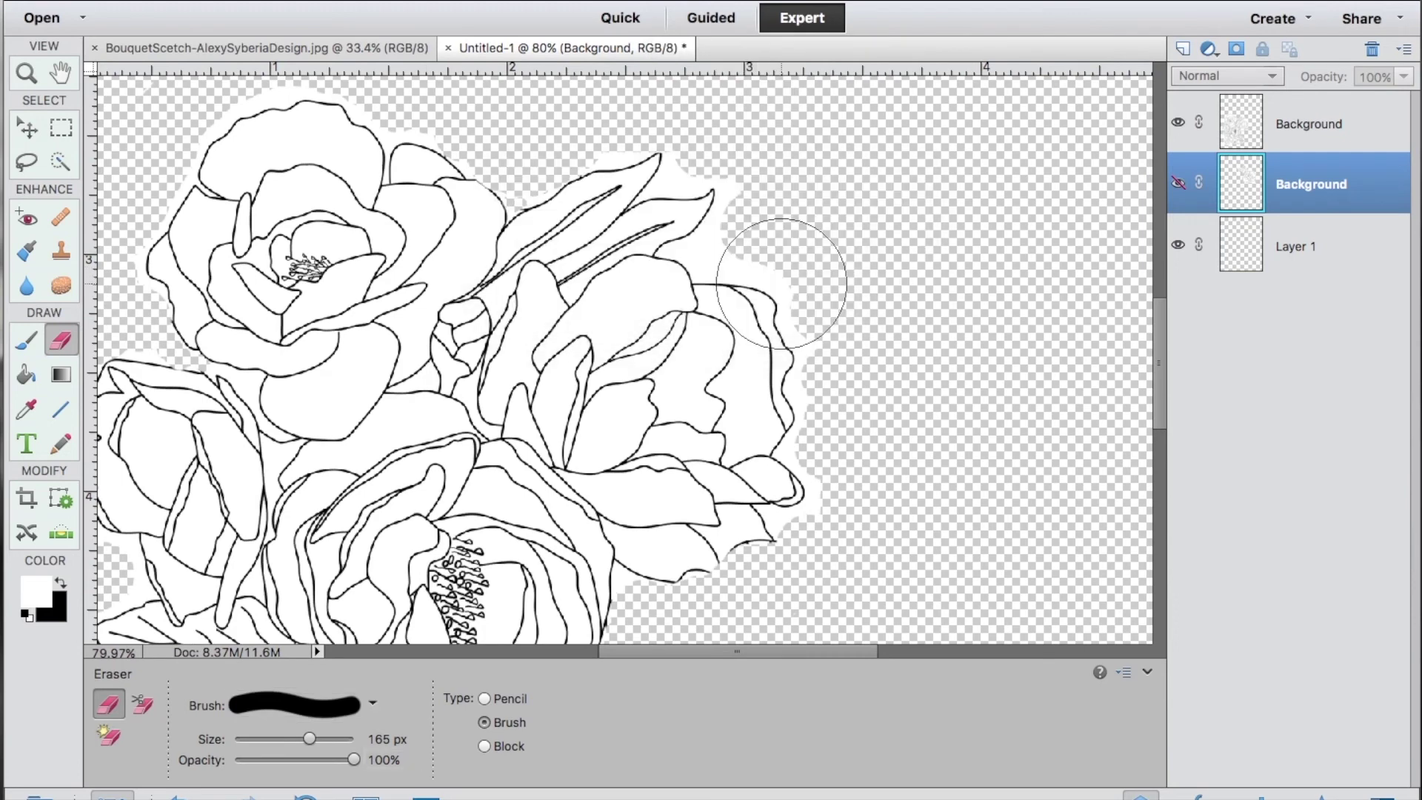
Step: On the trimmed bouquet layer, select the white fringe along the right-hand flower's outer edge with the Quick Selection tool at 13 px
left_click(1286, 146)
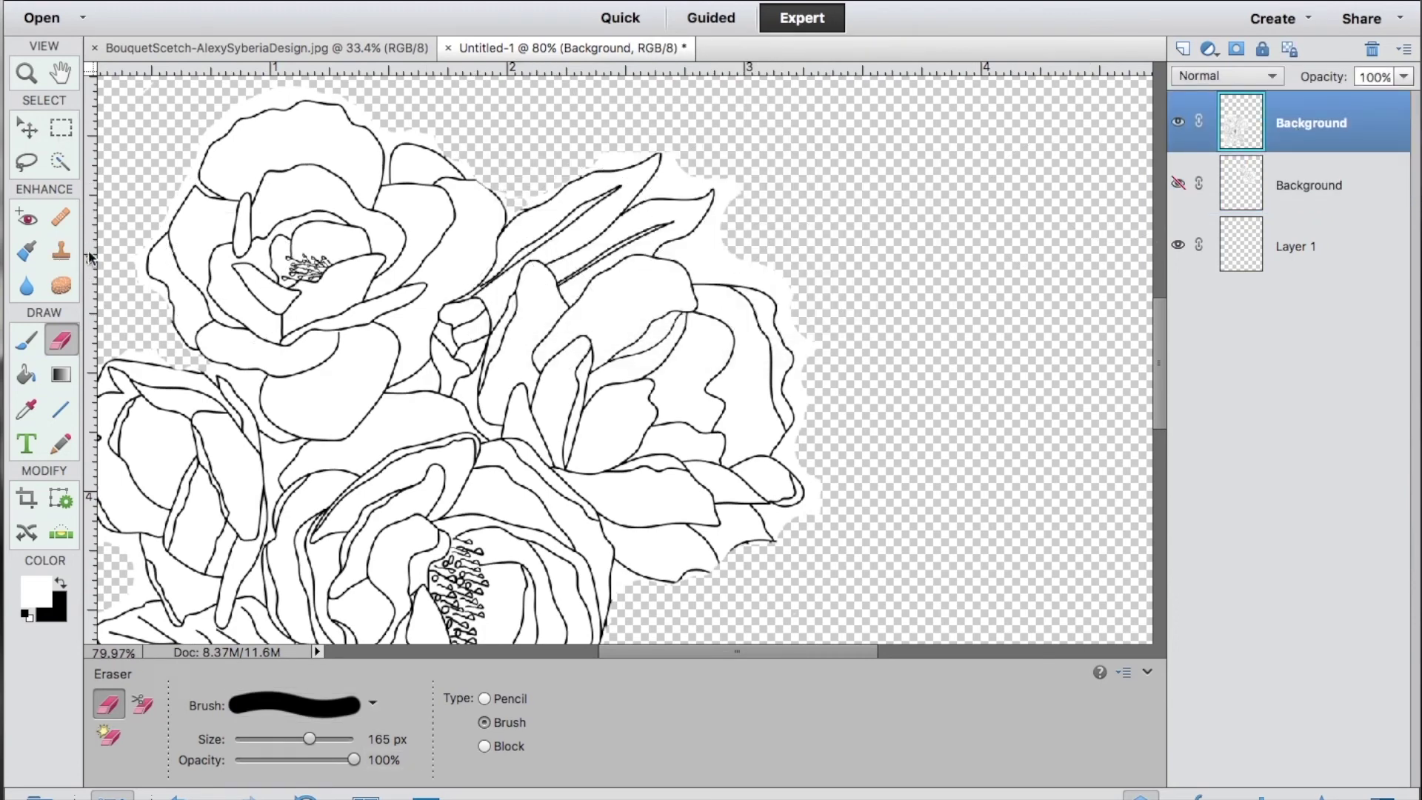
left_click(59, 160)
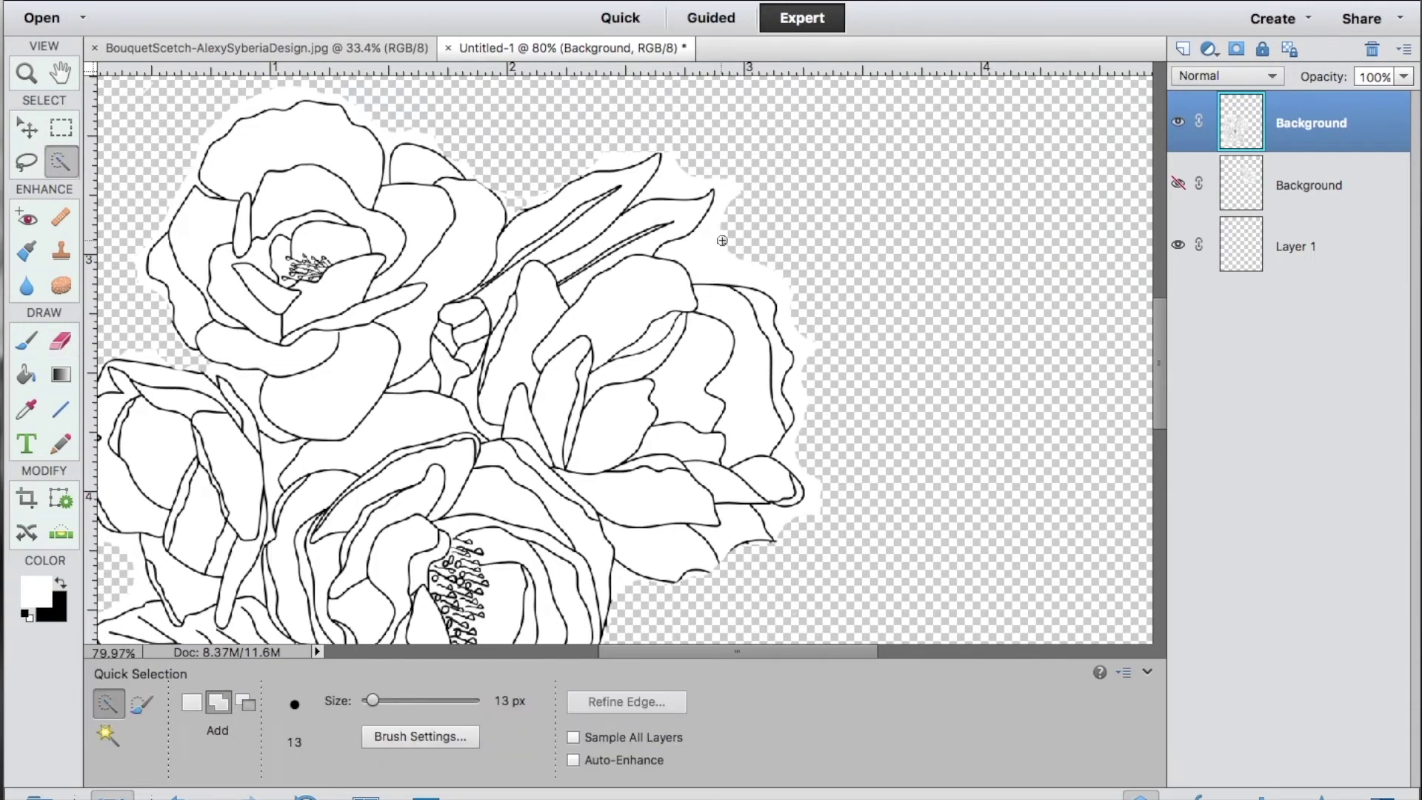
left_click_drag(722, 242, 713, 244)
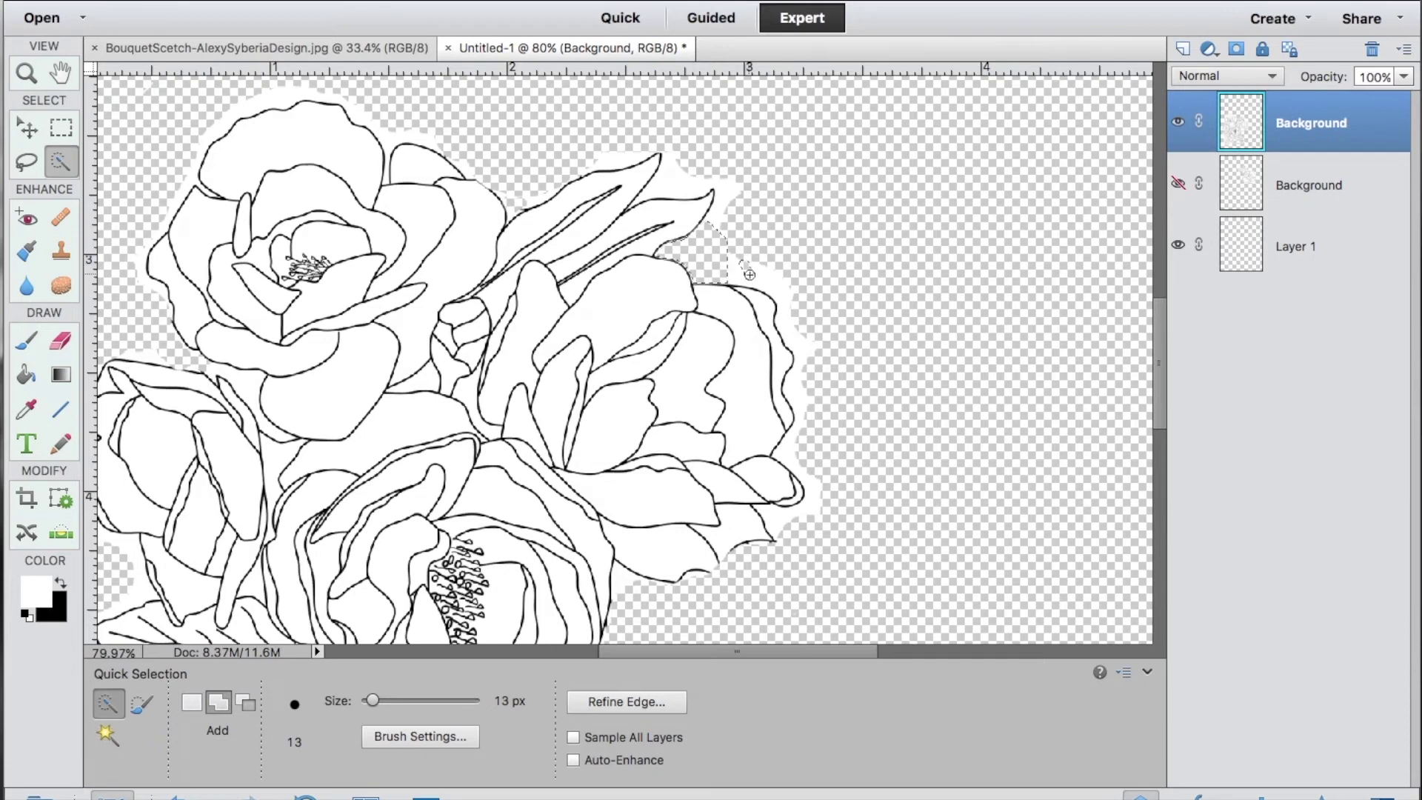
left_click_drag(730, 273, 801, 305)
left_click_drag(805, 379, 802, 395)
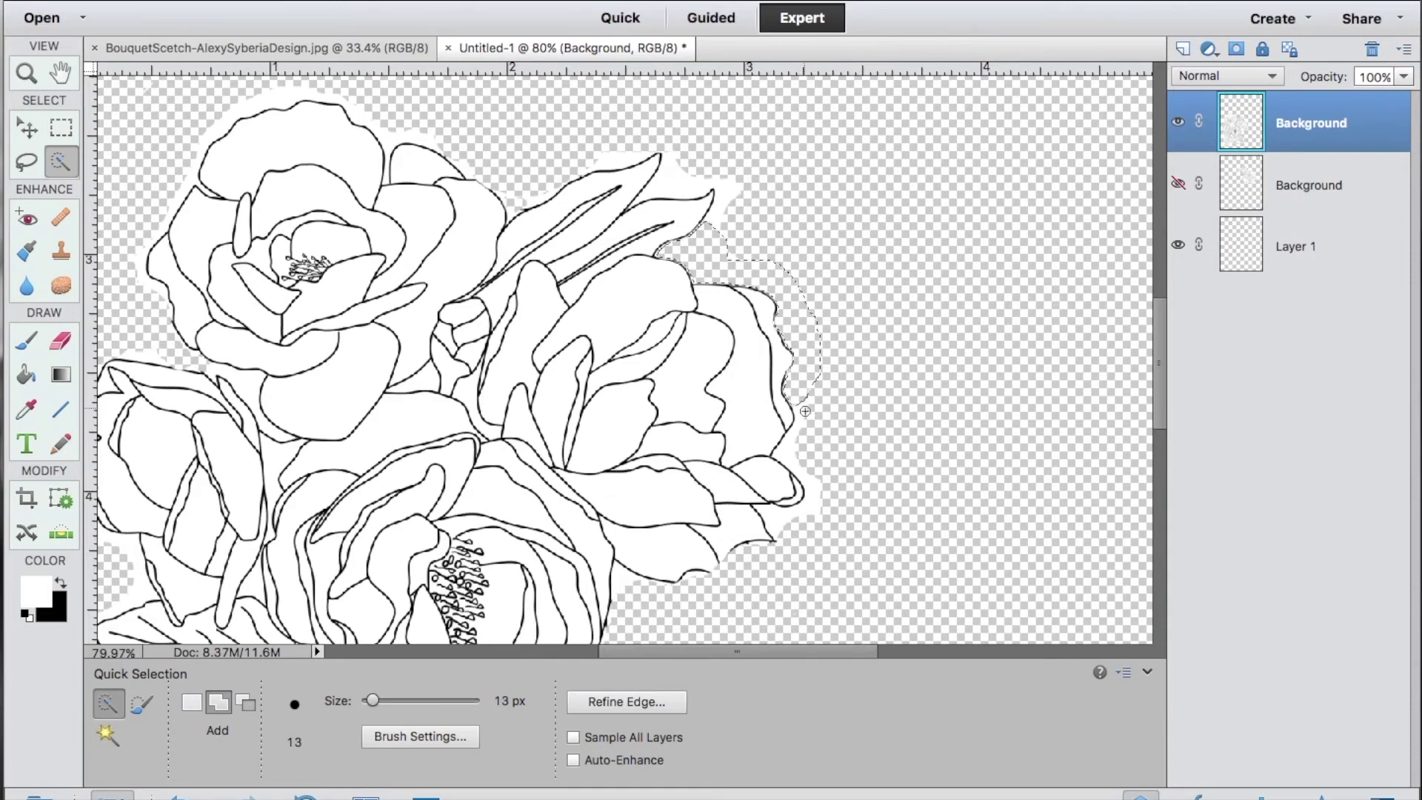
left_click_drag(796, 443, 796, 461)
Step: Add the white fringe around the two upper leaf tips to the selection, delete the selected fringe and deselect
left_click(668, 180)
left_click(674, 149)
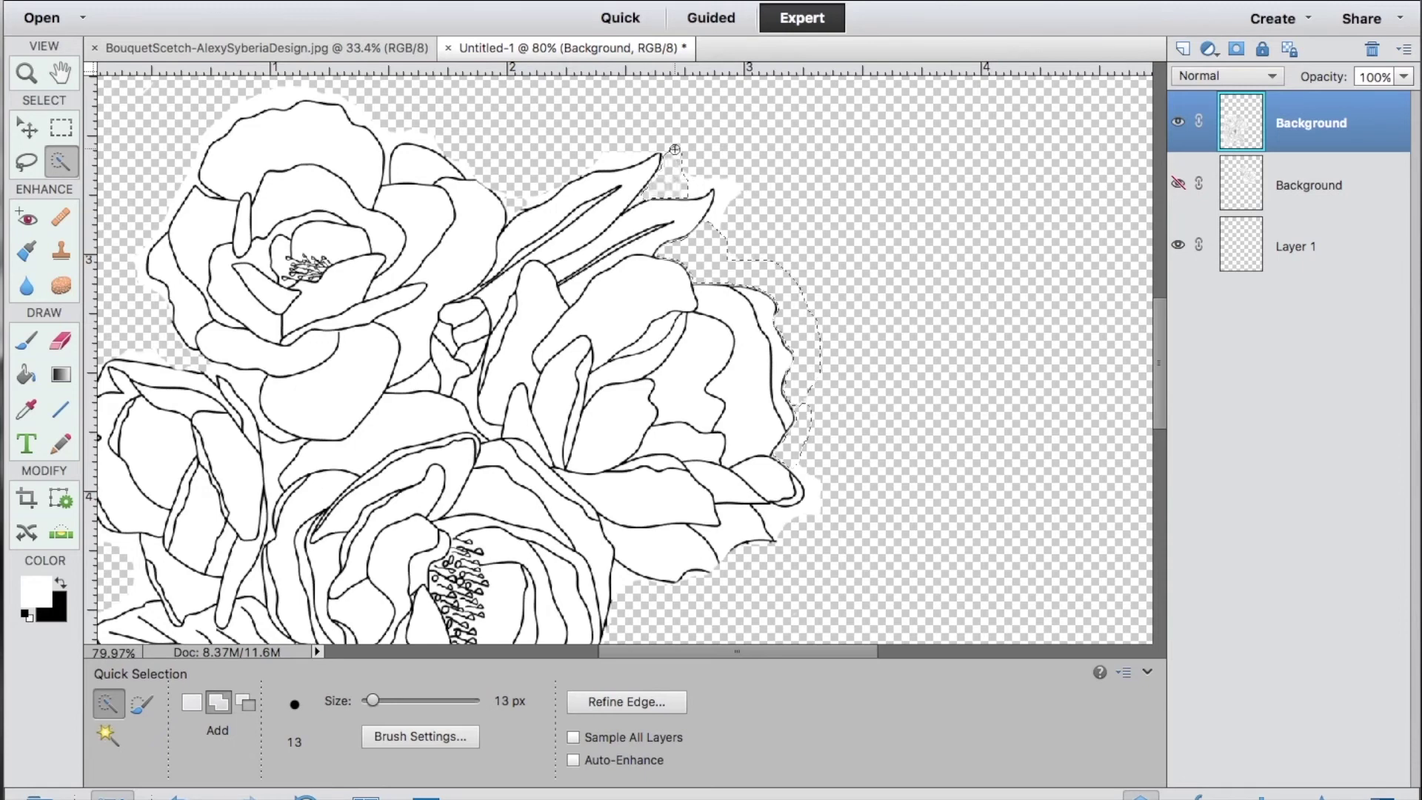
left_click(711, 174)
left_click(728, 192)
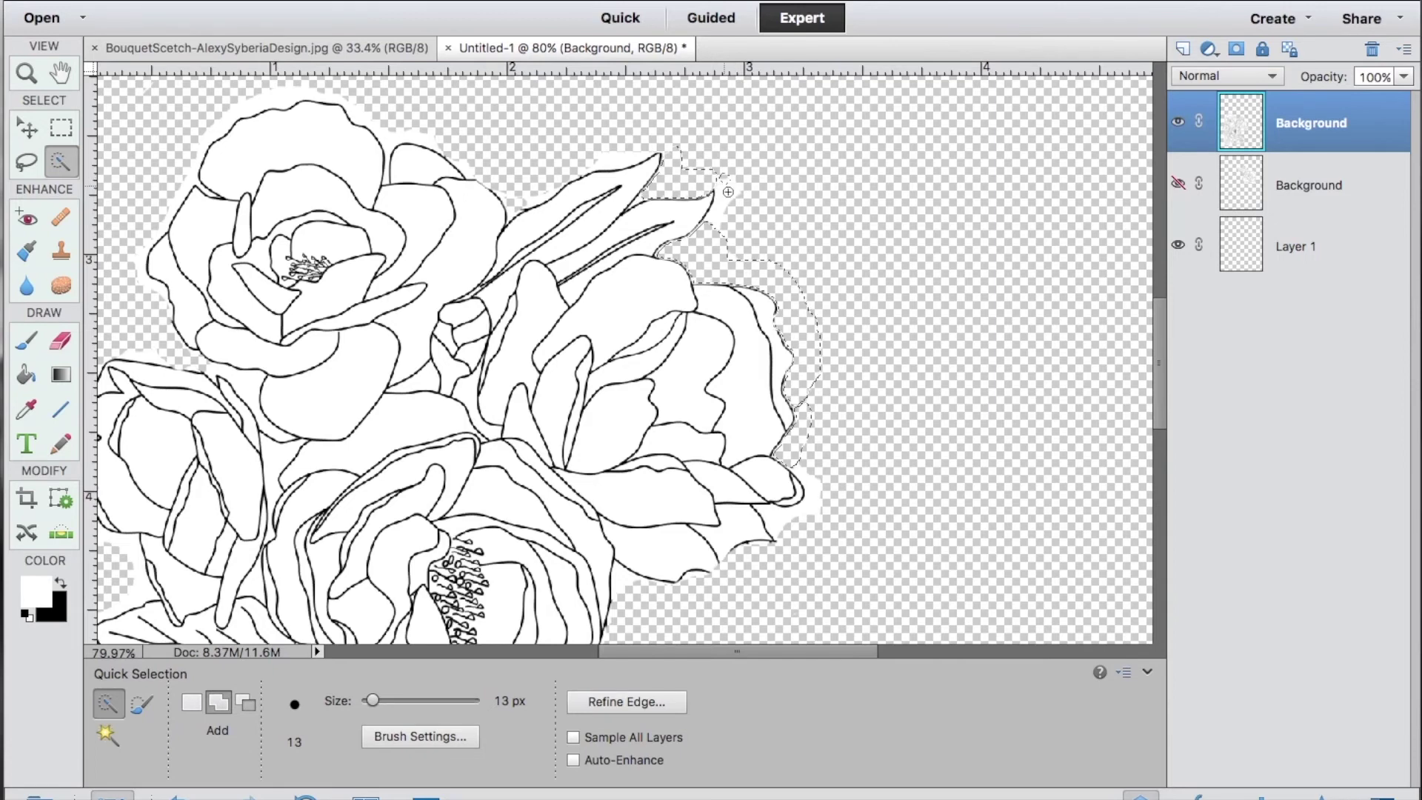
left_click_drag(728, 192, 730, 209)
left_click_drag(722, 229, 730, 184)
left_click(750, 209)
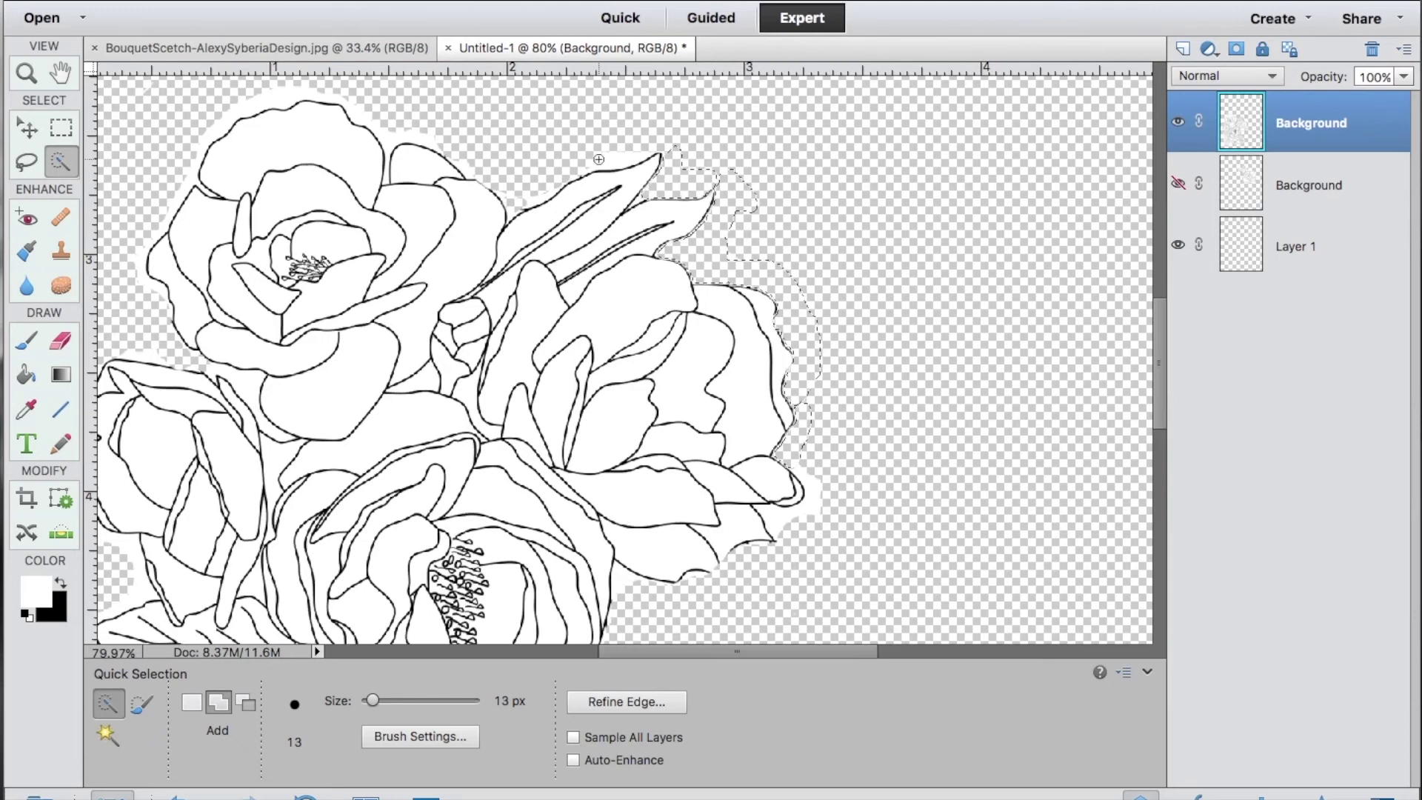
left_click_drag(627, 153, 641, 148)
left_click(646, 145)
key("ctrl+d")
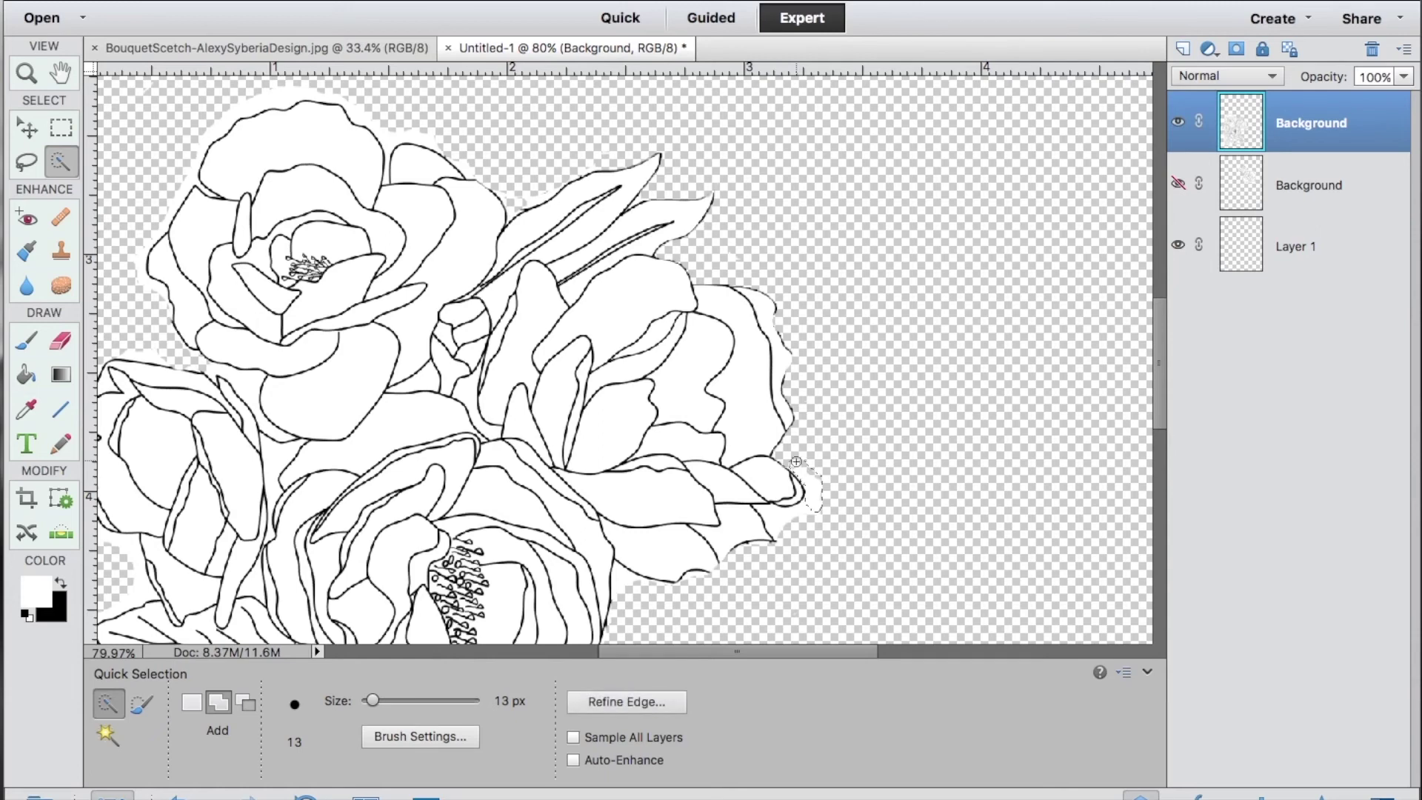
Step: Select and delete the white fringe around the right-hand flower's lower outer petals, and deselect
left_click_drag(799, 511, 778, 523)
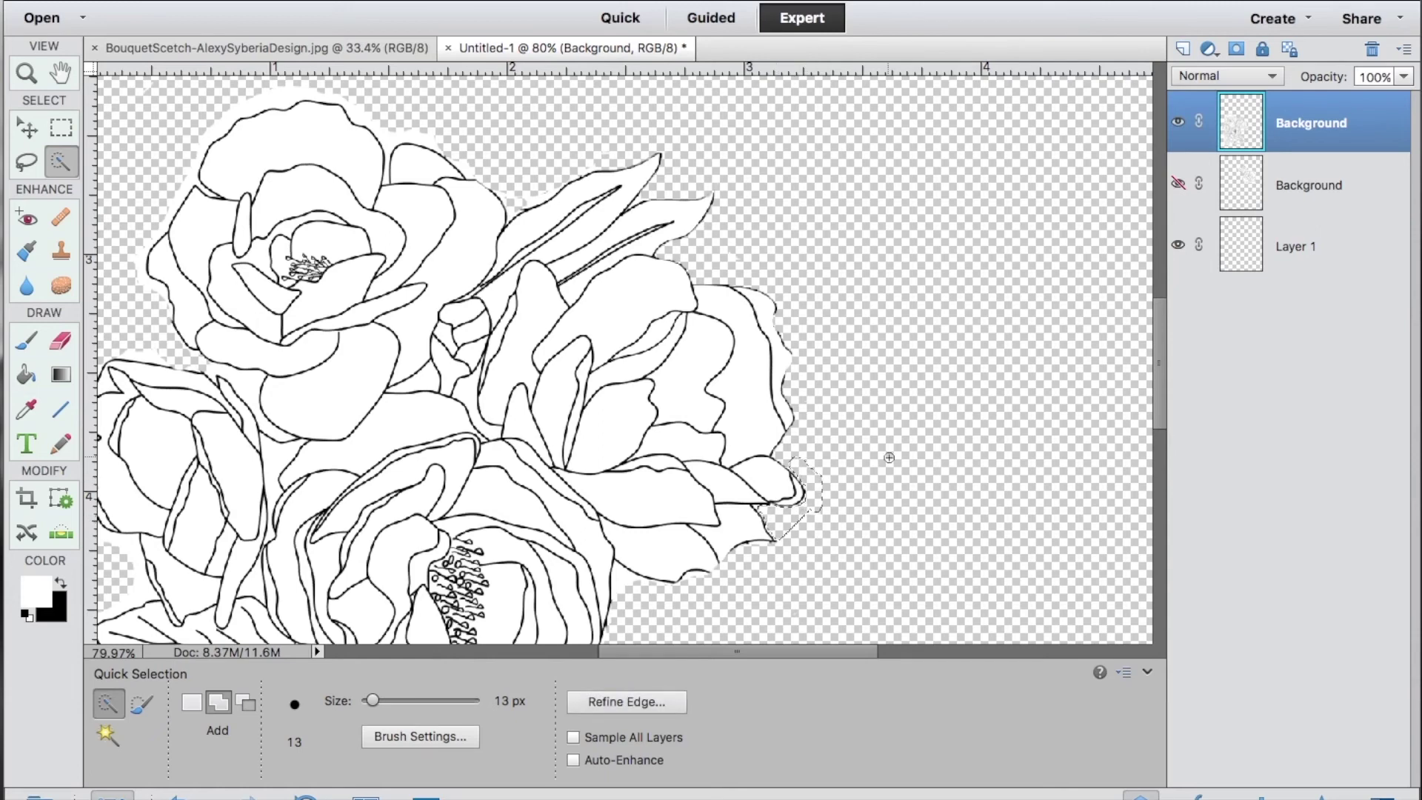
key("ctrl+d")
scroll(889, 458, "down", 6)
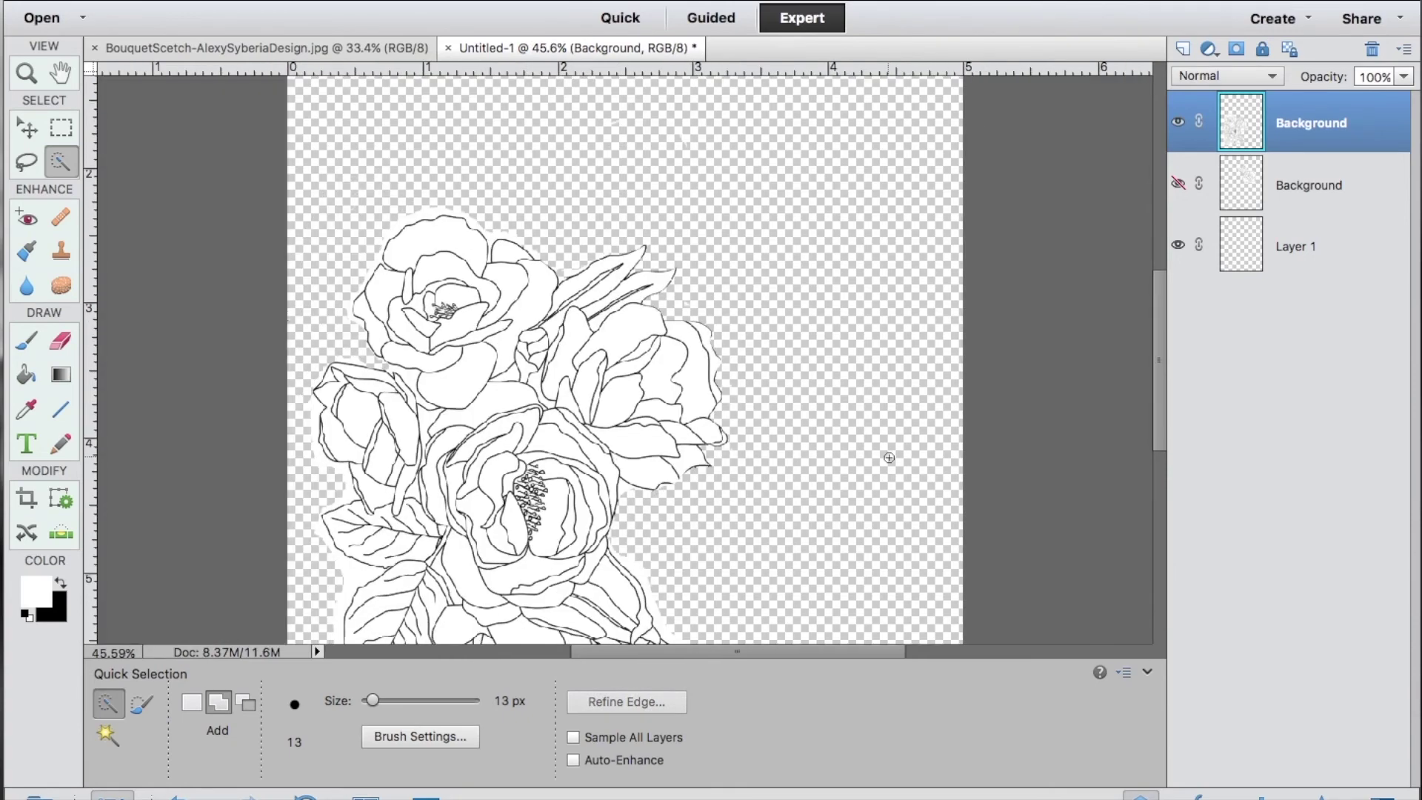
Step: Show the hidden single rose layer beneath the bouquet again, keeping the document in portrait orientation
key("ctrl+[")
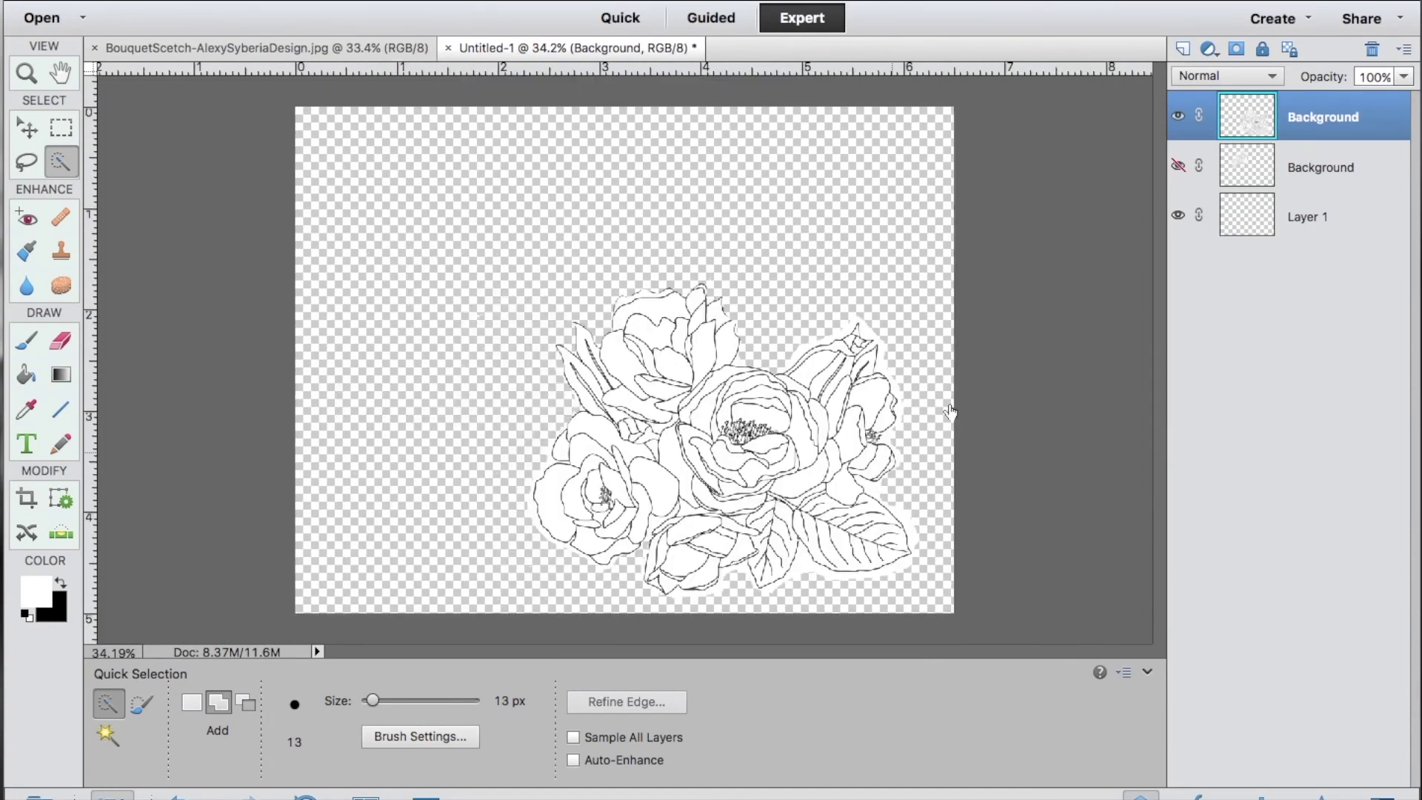
key("ctrl+z")
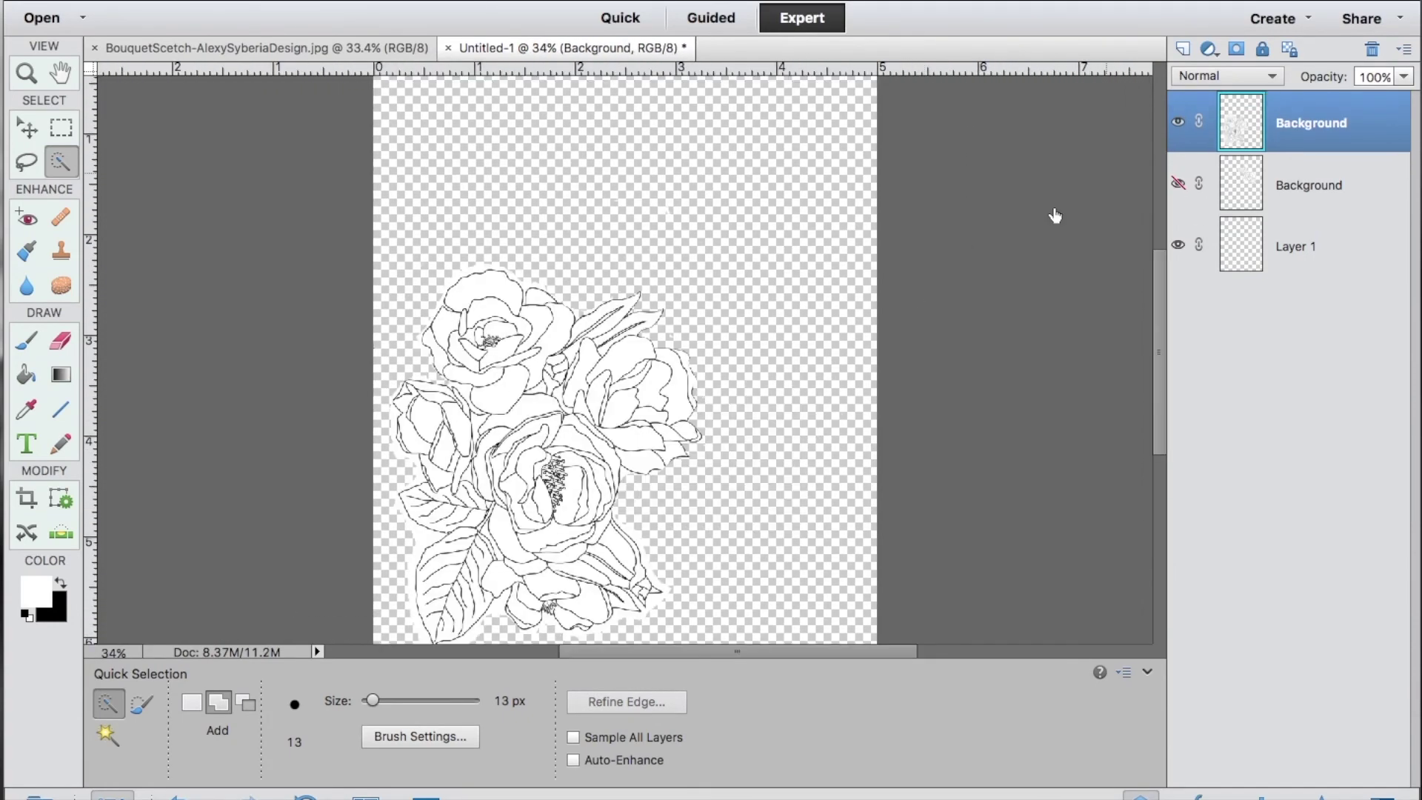
left_click(1177, 185)
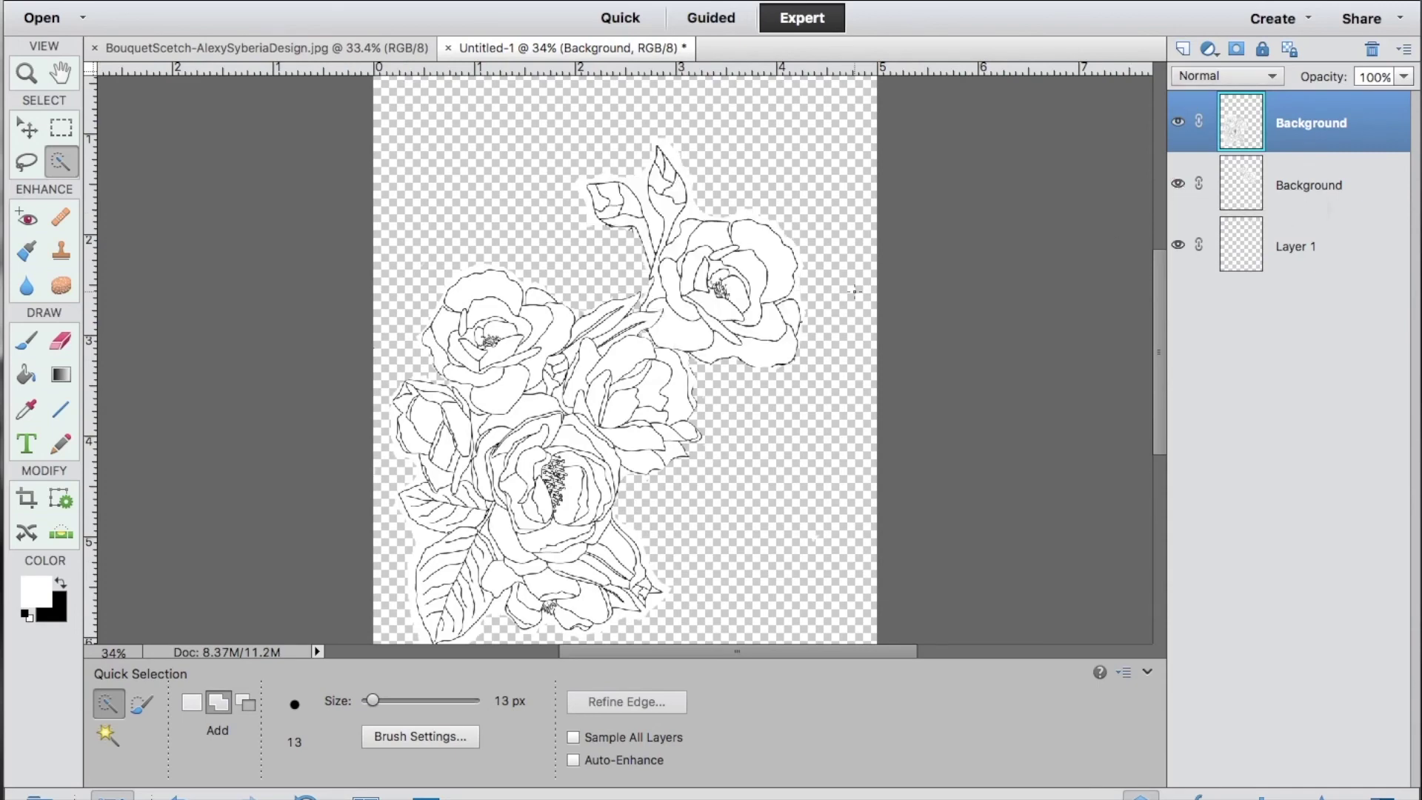
scroll(900, 271, "down", 2)
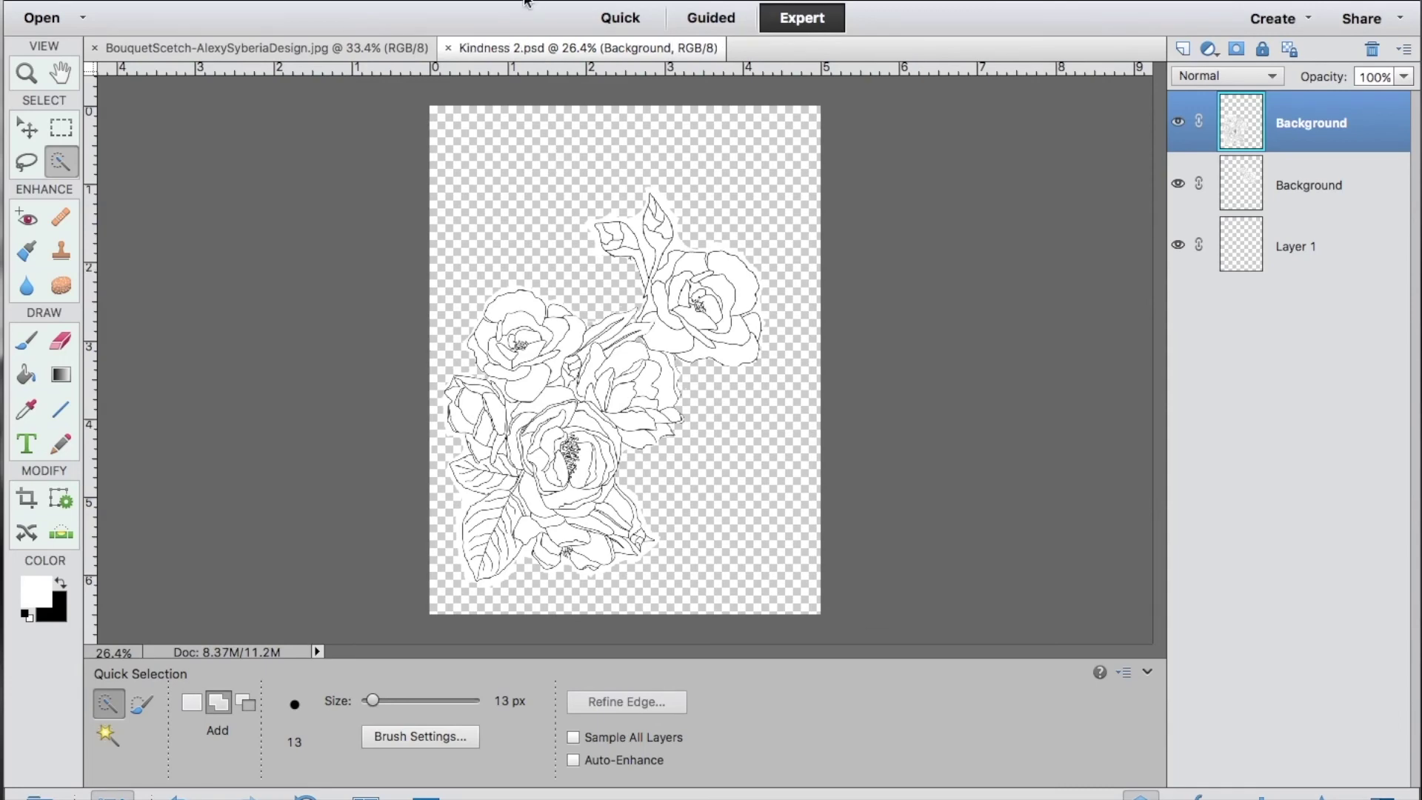
Step: Flatten the image and save it as Kindness 2.jpg at JPEG quality 12 (Maximum) with the Baseline ("Standard") format
left_click(485, 0)
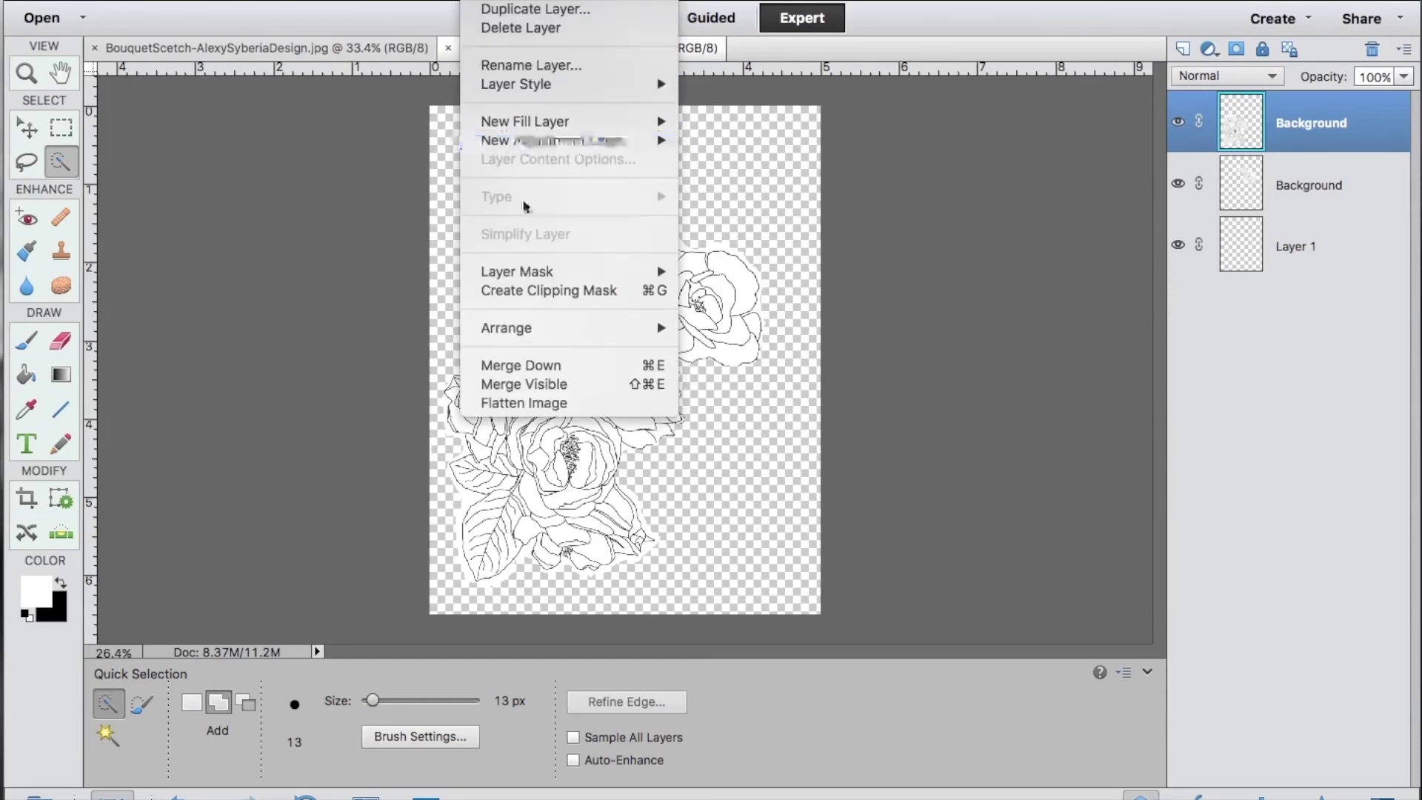
left_click(532, 404)
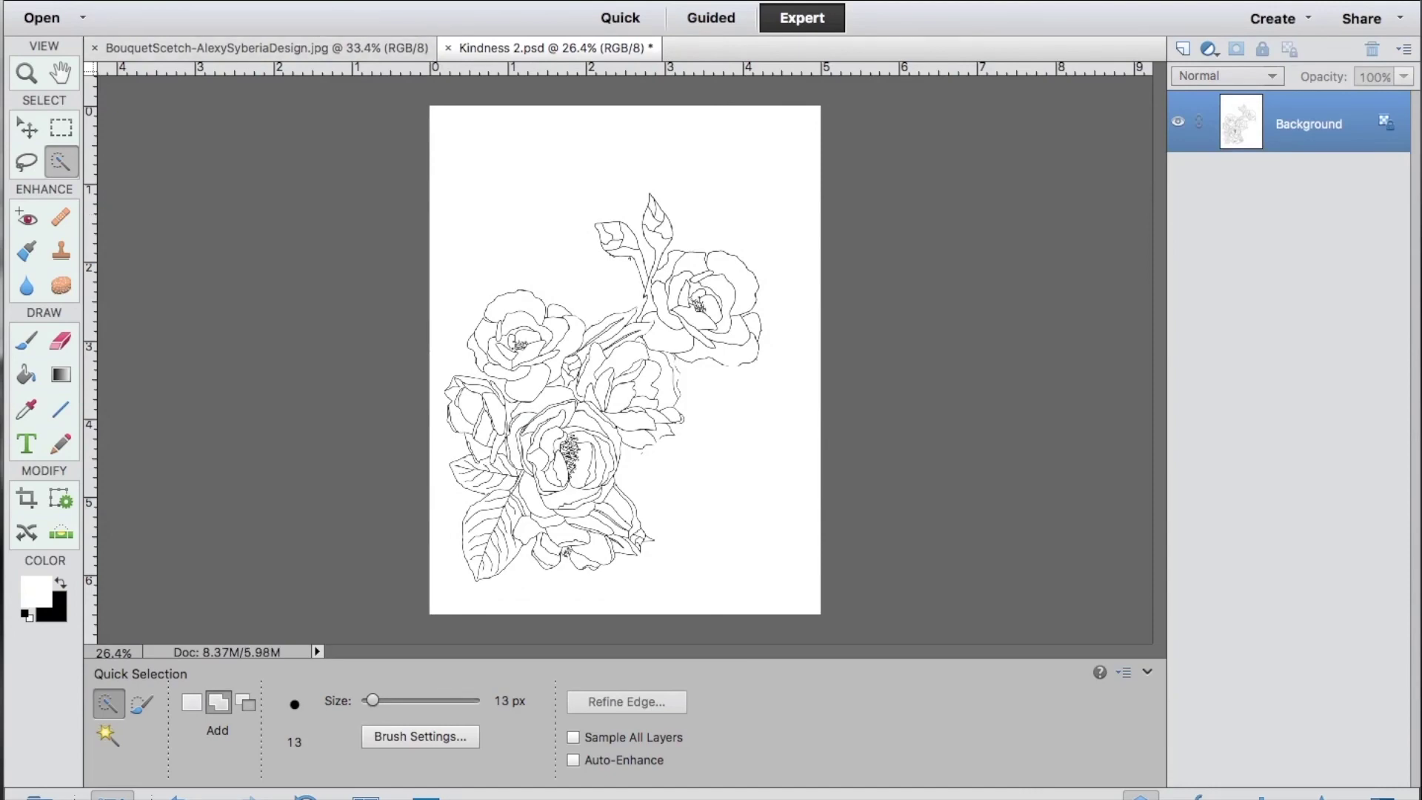
left_click(317, 156)
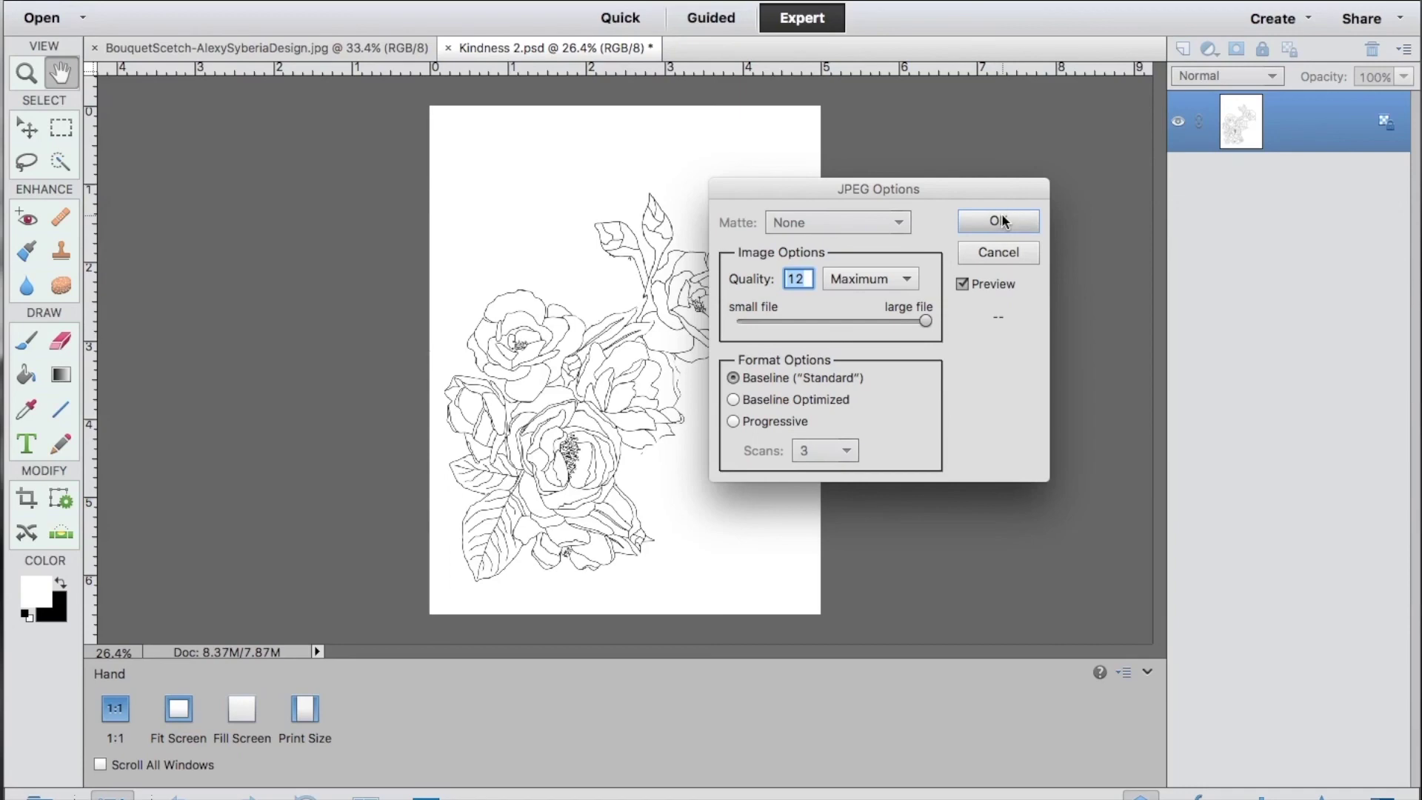
left_click(999, 221)
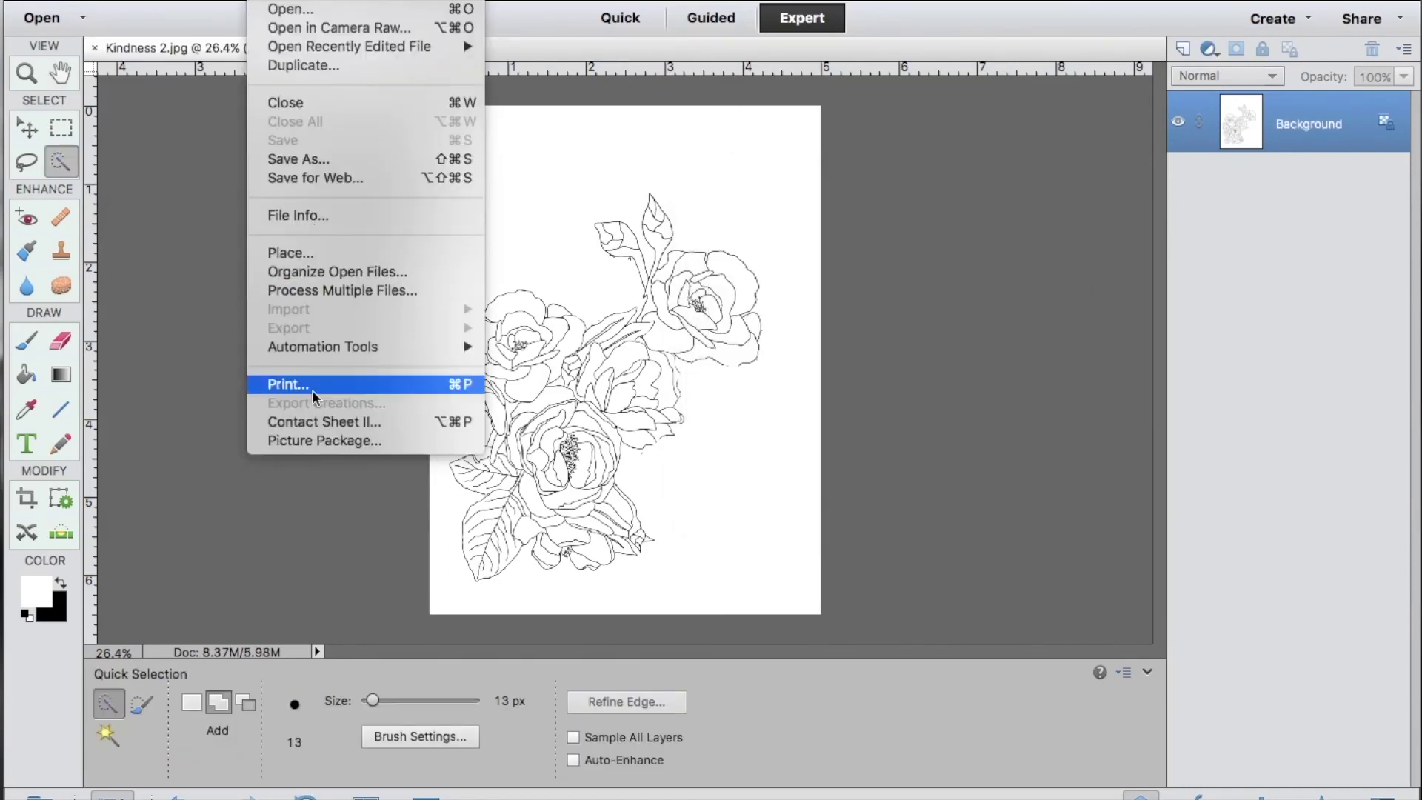
Step: Open the print settings for the flattened design and set the print size to Actual Size (5.00" x 6.50")
left_click(312, 389)
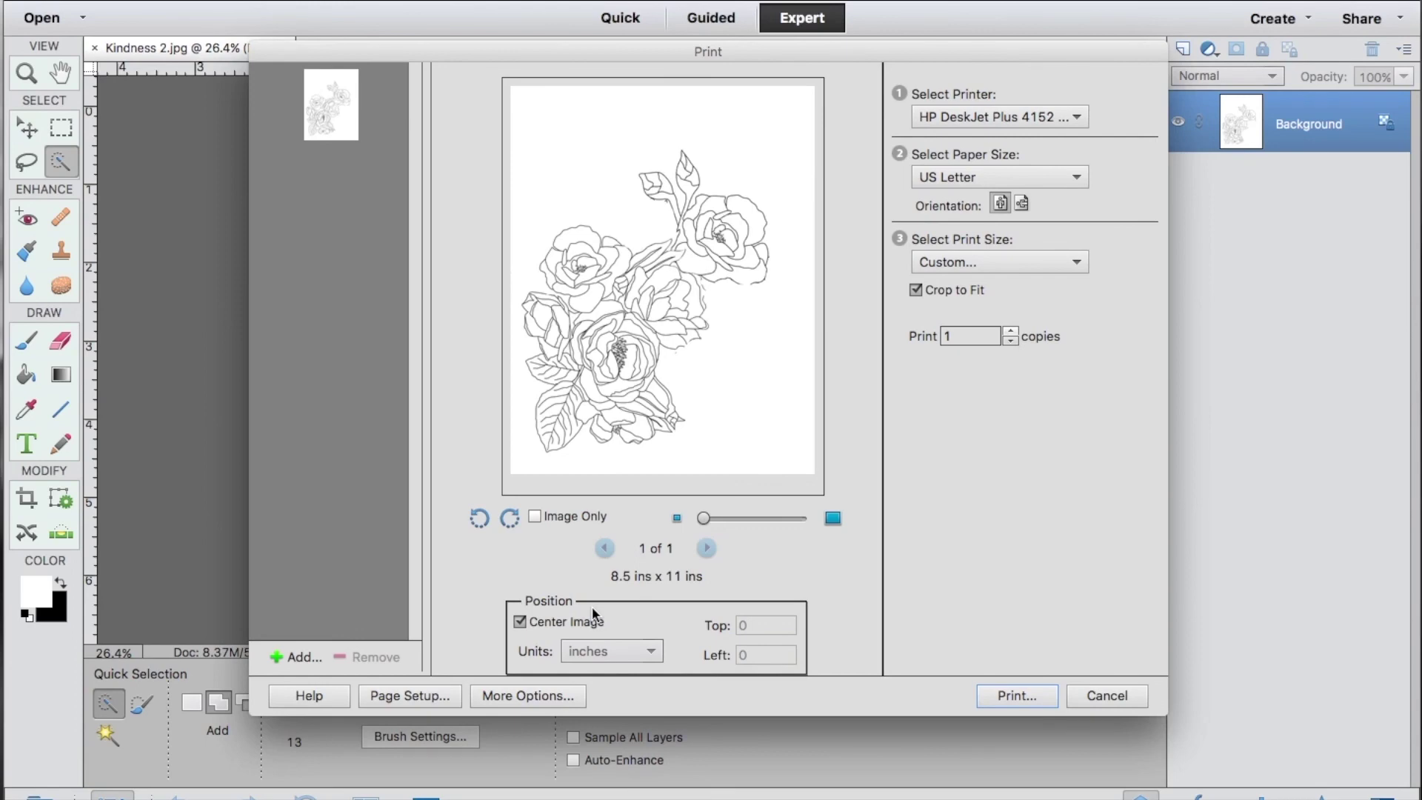
left_click(954, 262)
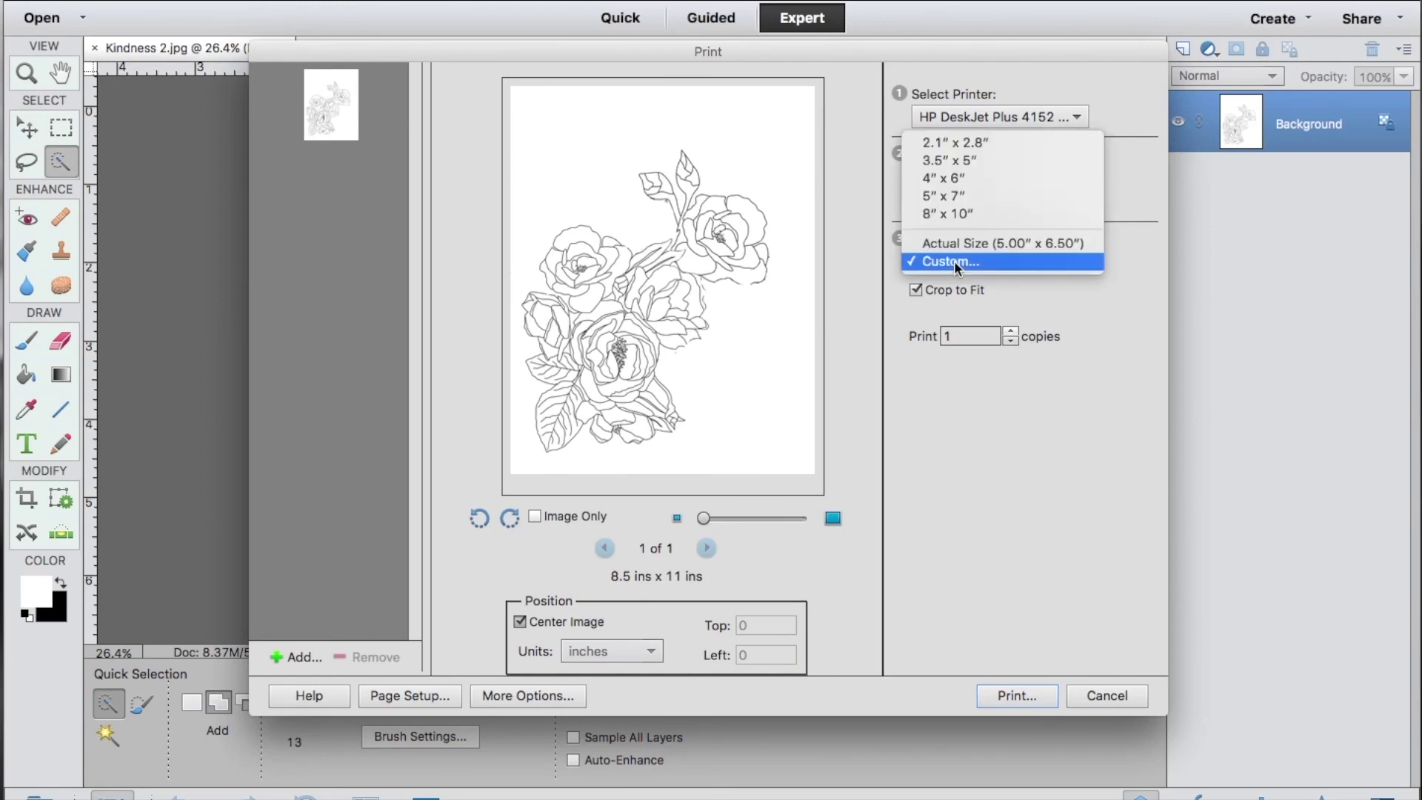
left_click(953, 247)
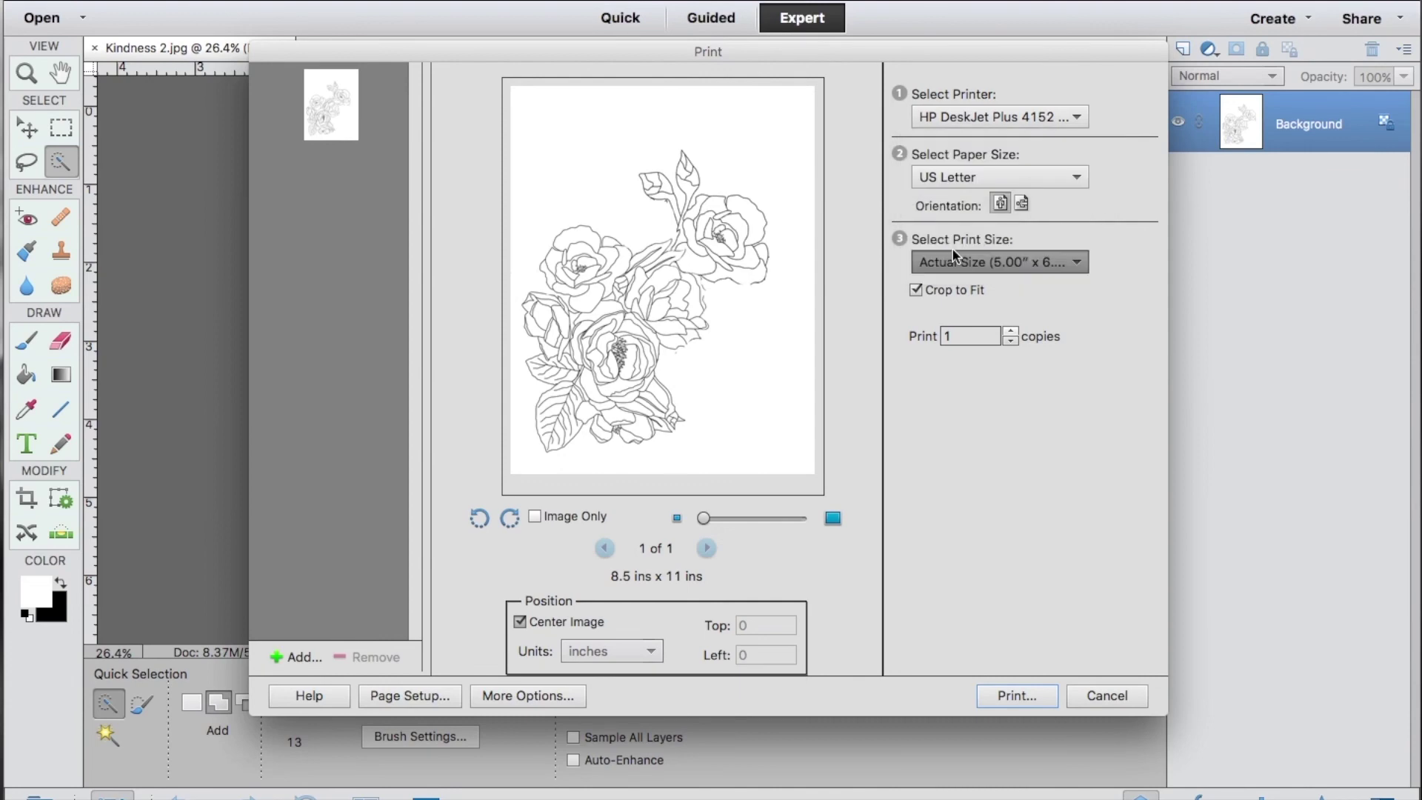